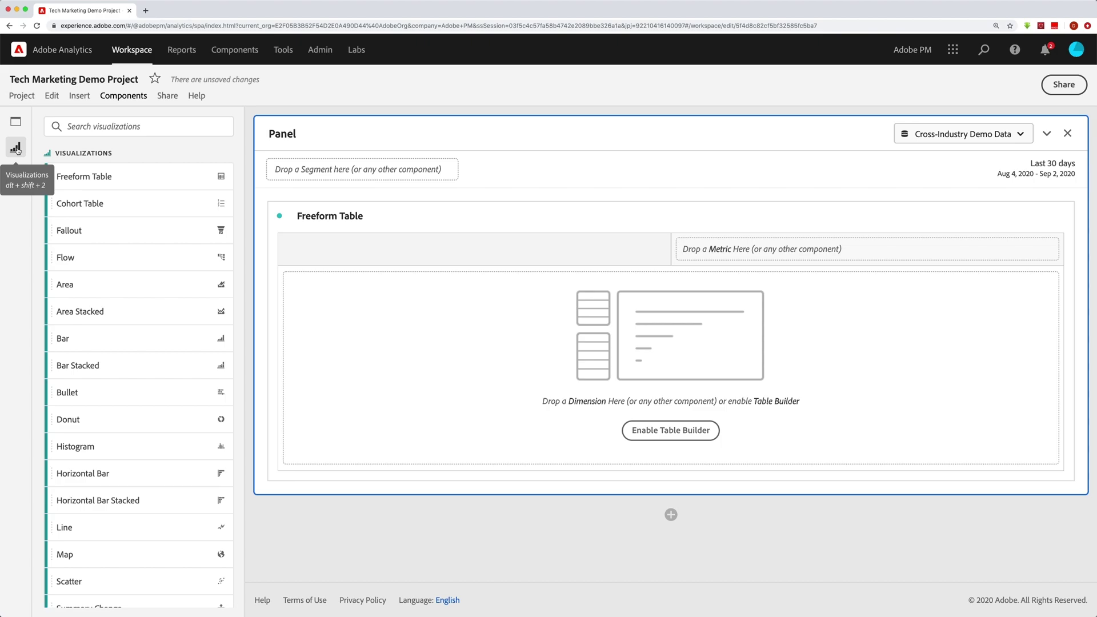
Add a second Freeform Table visualization to the panel above the existing empty one
{"action": "left_click_drag", "start_coordinate": [80, 177], "coordinate": [371, 251]}
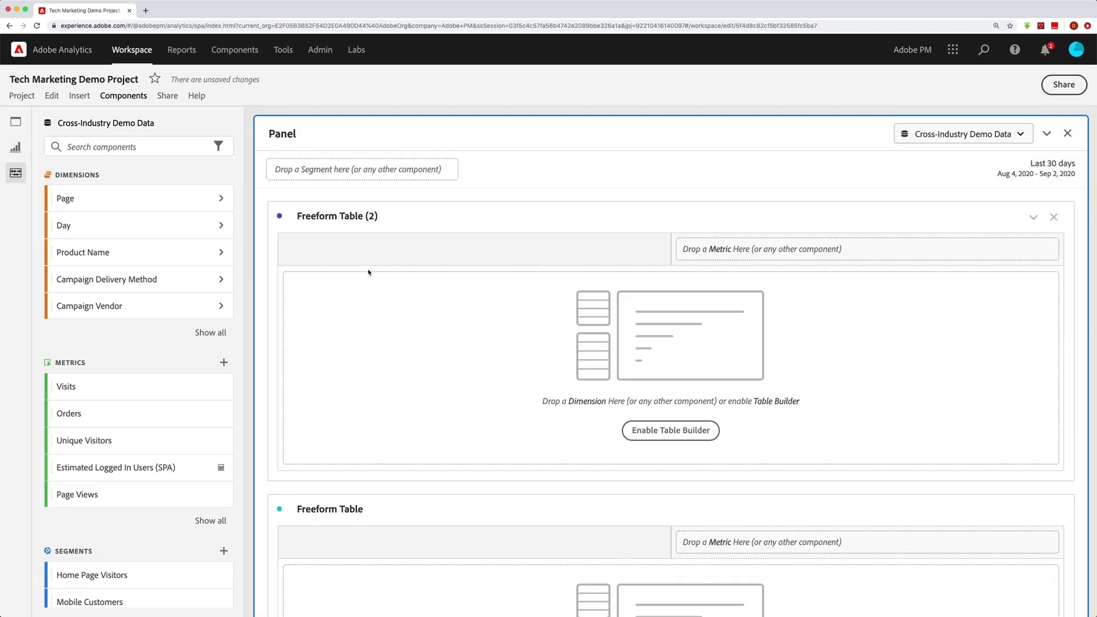
{"action": "scroll", "coordinate": [403, 385], "scroll_direction": "down", "scroll_amount": 3}
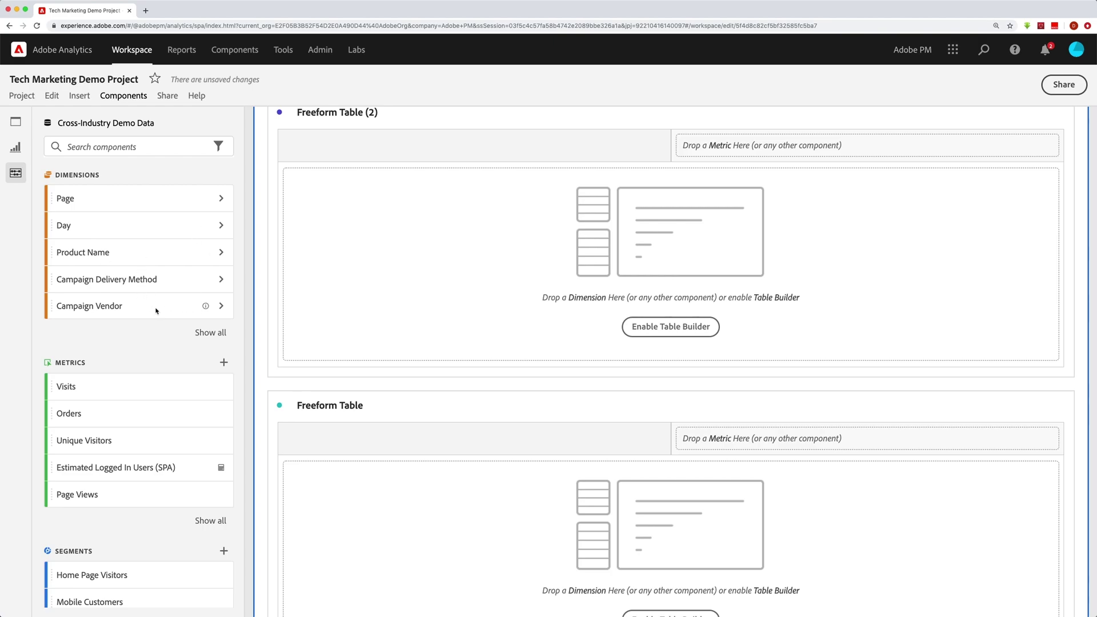
Browse the complete list of available dimensions and return to the default component list
{"action": "left_click", "coordinate": [212, 333]}
{"action": "scroll", "coordinate": [143, 260], "scroll_direction": "down", "scroll_amount": 8}
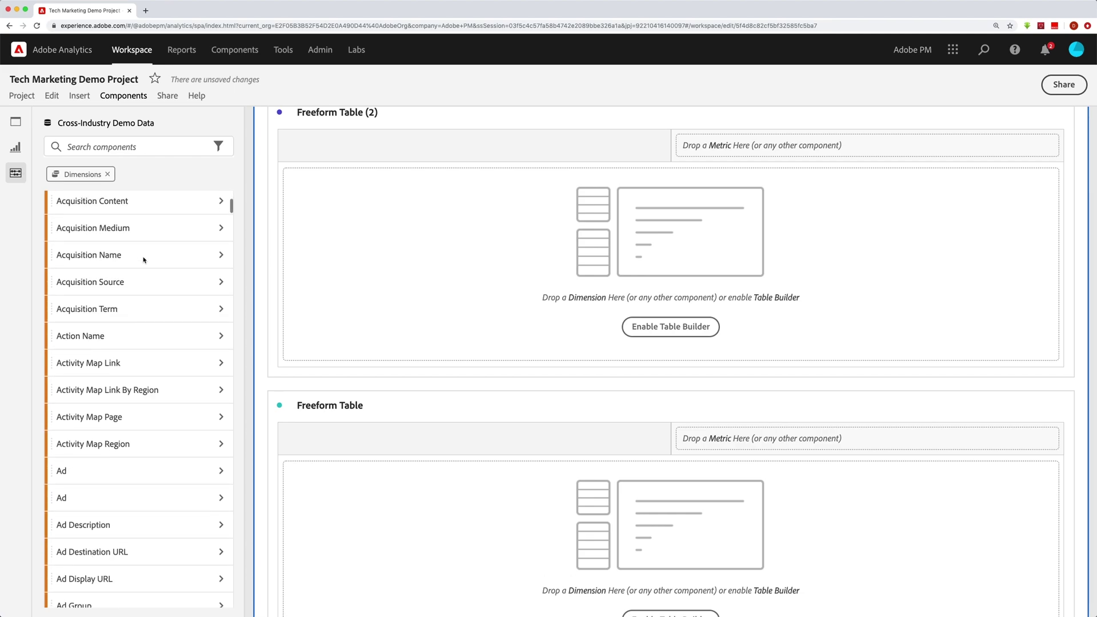
{"action": "scroll", "coordinate": [143, 260], "scroll_direction": "up", "scroll_amount": 5}
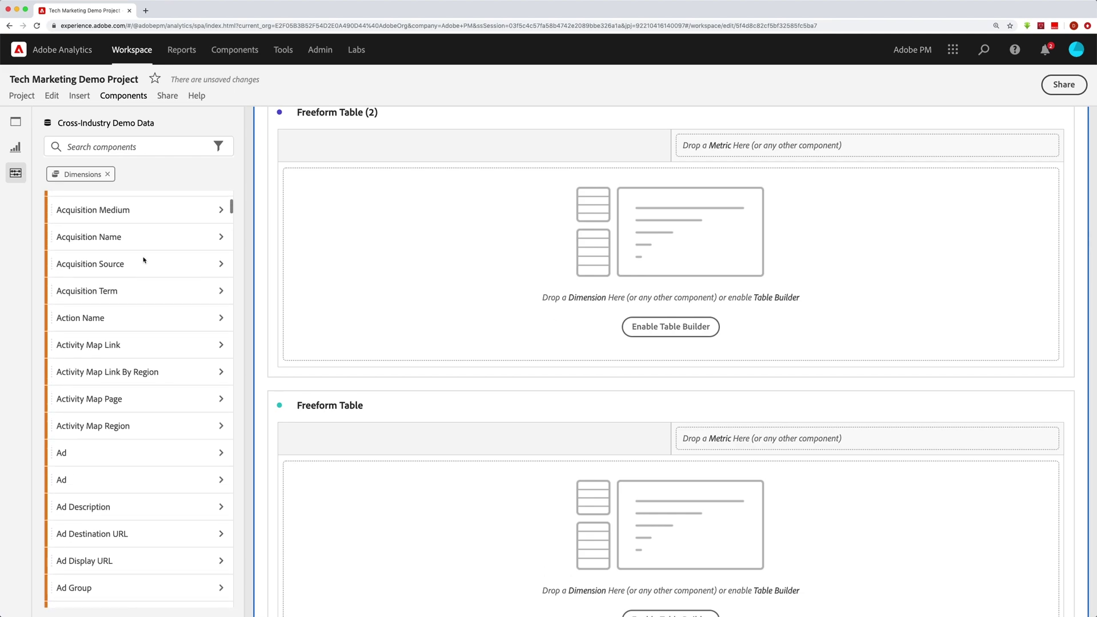
{"action": "left_click", "coordinate": [107, 174]}
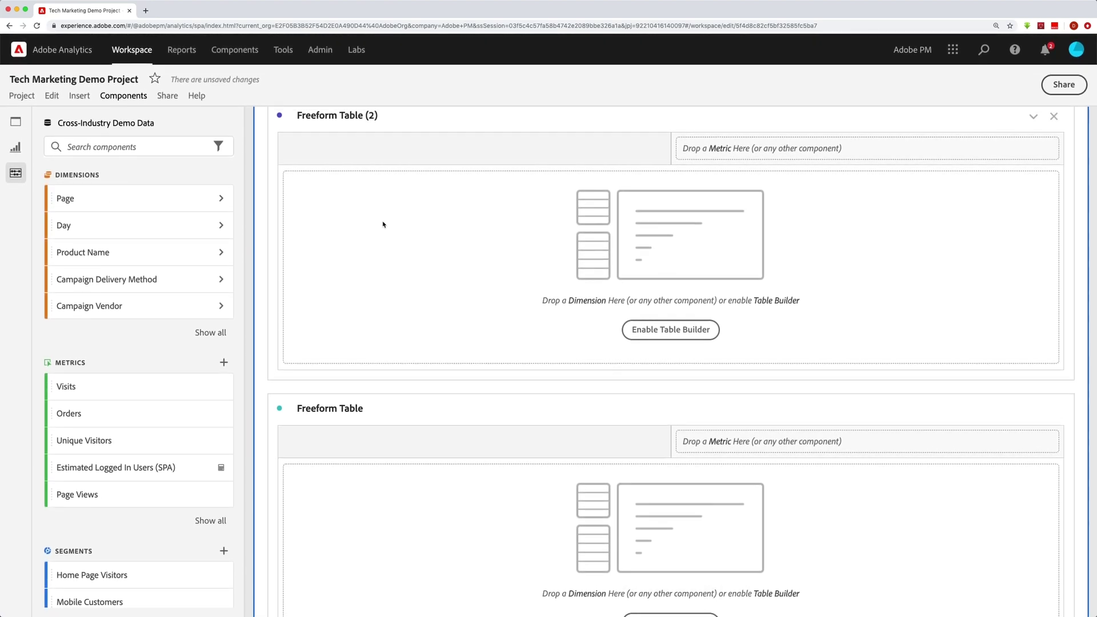
Add the Product Name dimension as the rows of the new upper freeform table
{"action": "scroll", "coordinate": [380, 225], "scroll_direction": "up", "scroll_amount": 2}
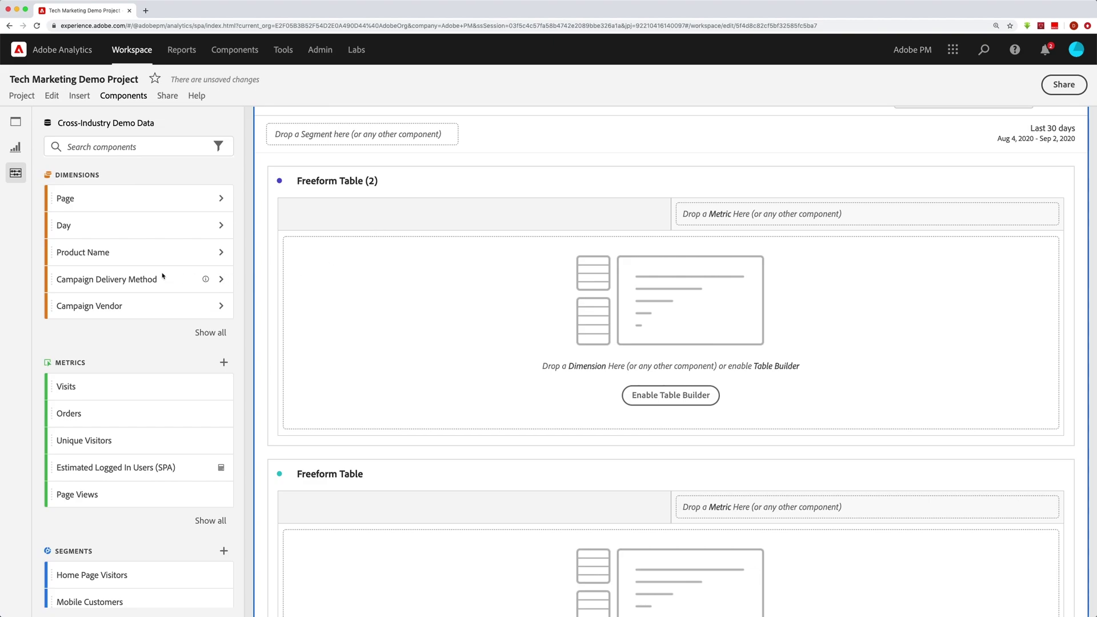
{"action": "left_click", "coordinate": [80, 252]}
{"action": "left_click_drag", "start_coordinate": [80, 252], "coordinate": [409, 287]}
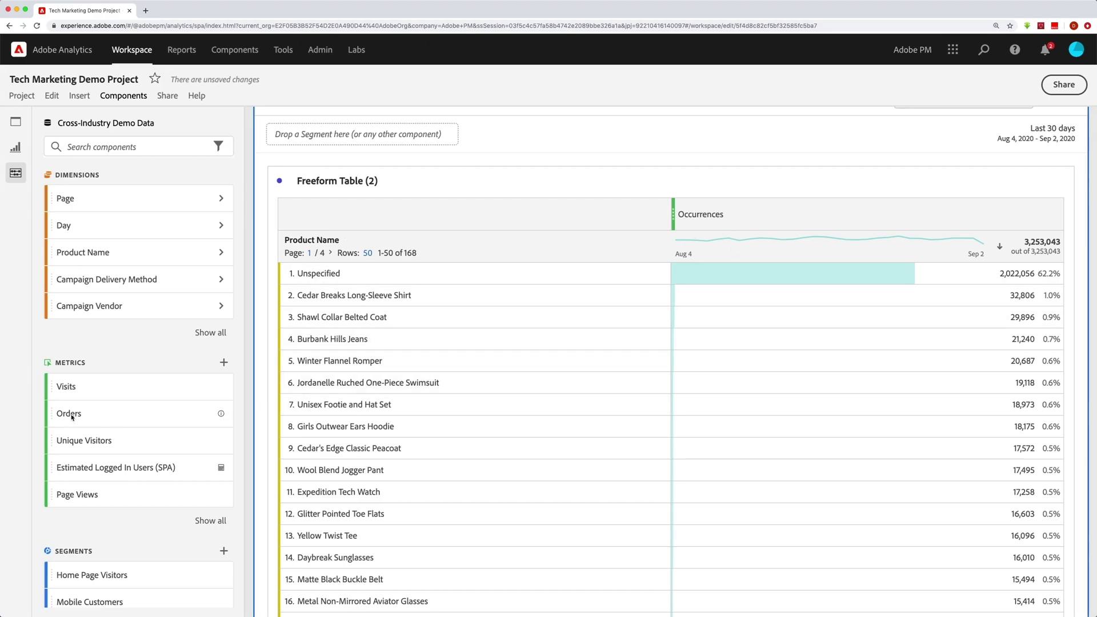
Replace the Occurrences metric in the Product Name table with the Orders metric
{"action": "scroll", "coordinate": [73, 416], "scroll_direction": "down", "scroll_amount": 1}
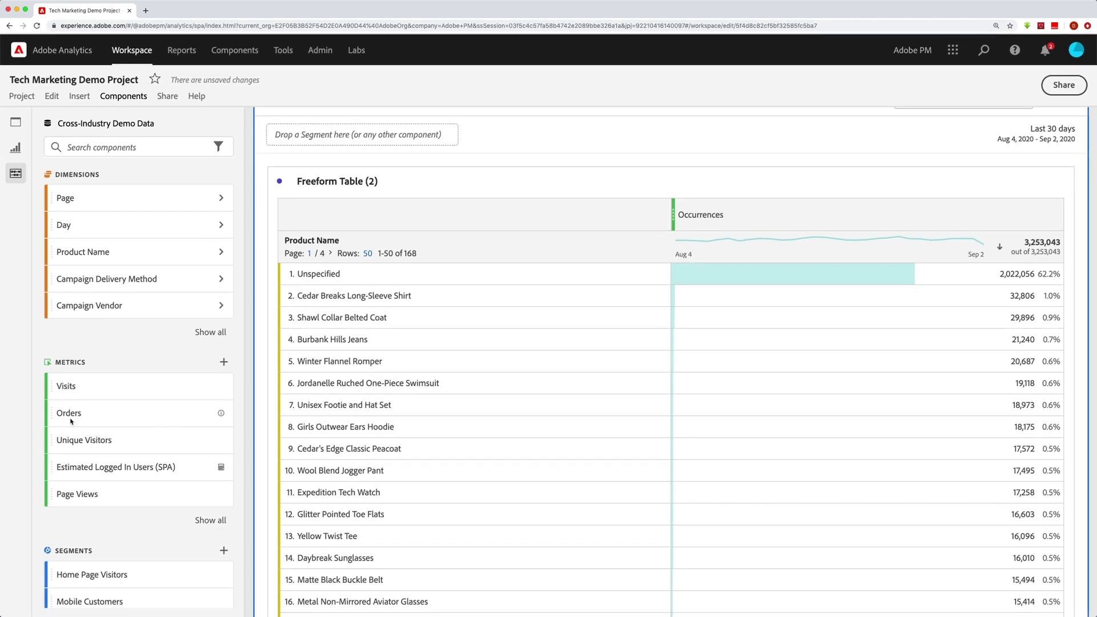
{"action": "left_click_drag", "start_coordinate": [69, 417], "coordinate": [675, 216]}
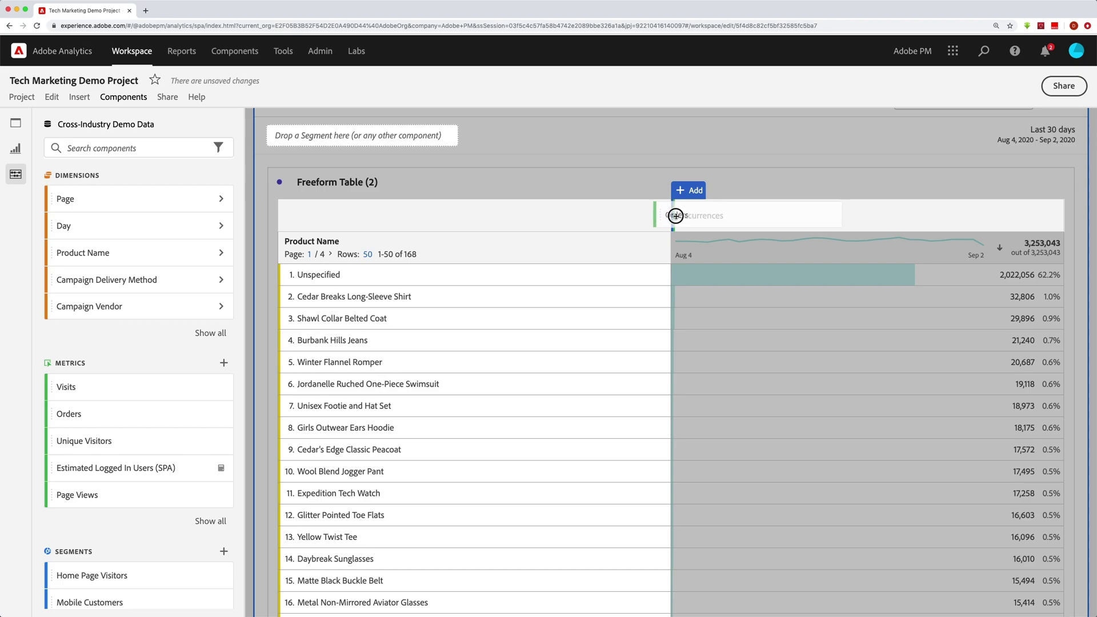
{"action": "left_click_drag", "start_coordinate": [676, 216], "coordinate": [795, 218]}
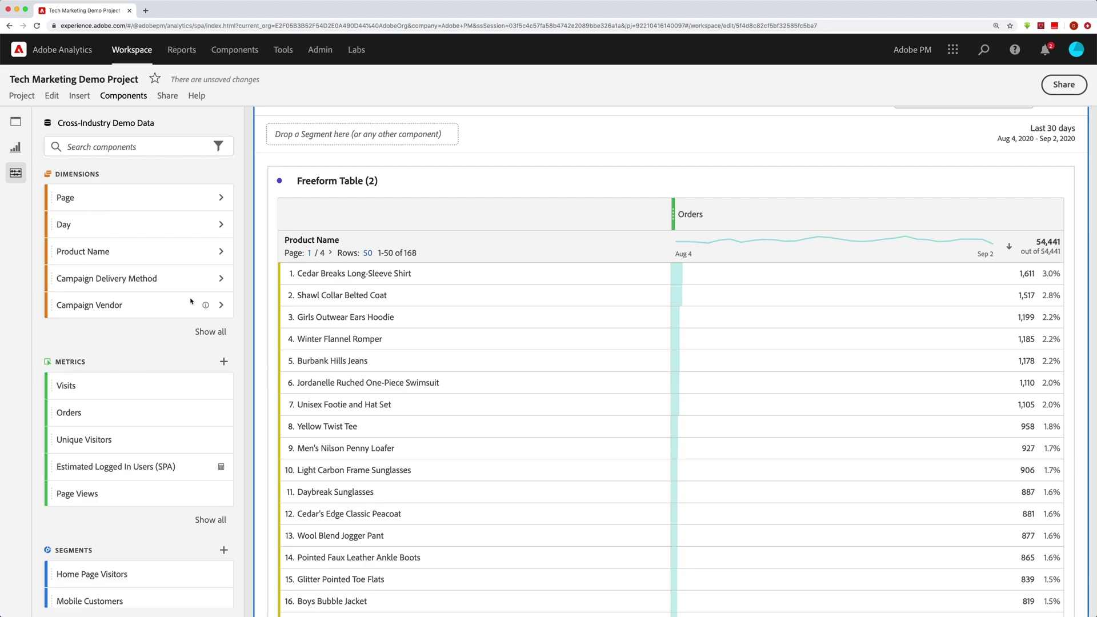
{"action": "left_click_drag", "start_coordinate": [107, 200], "coordinate": [674, 216]}
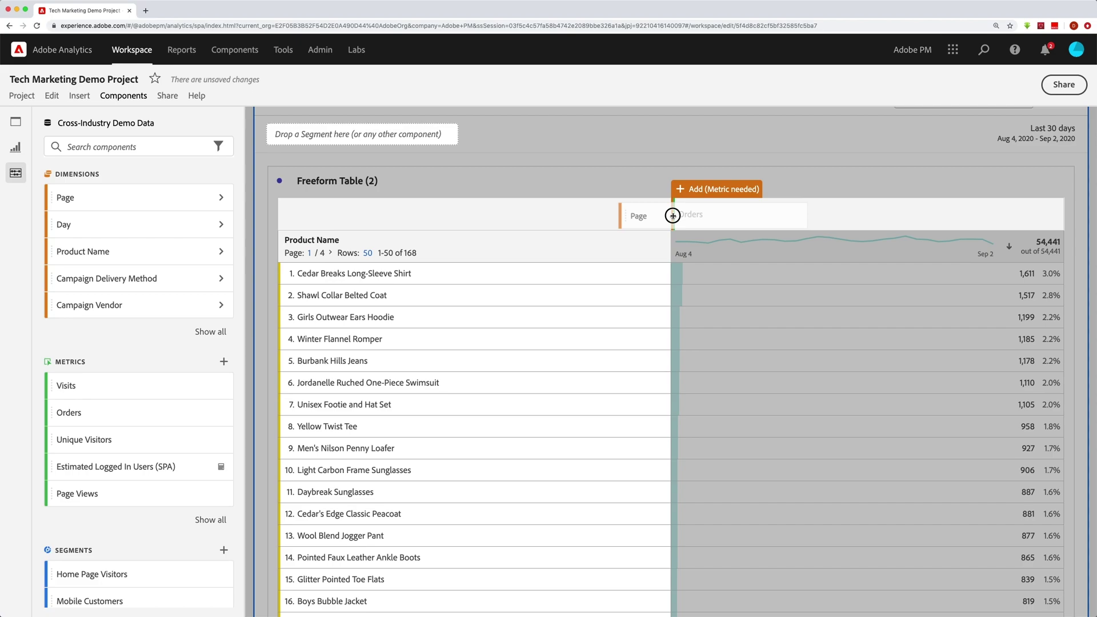
{"action": "left_click_drag", "start_coordinate": [673, 216], "coordinate": [380, 275]}
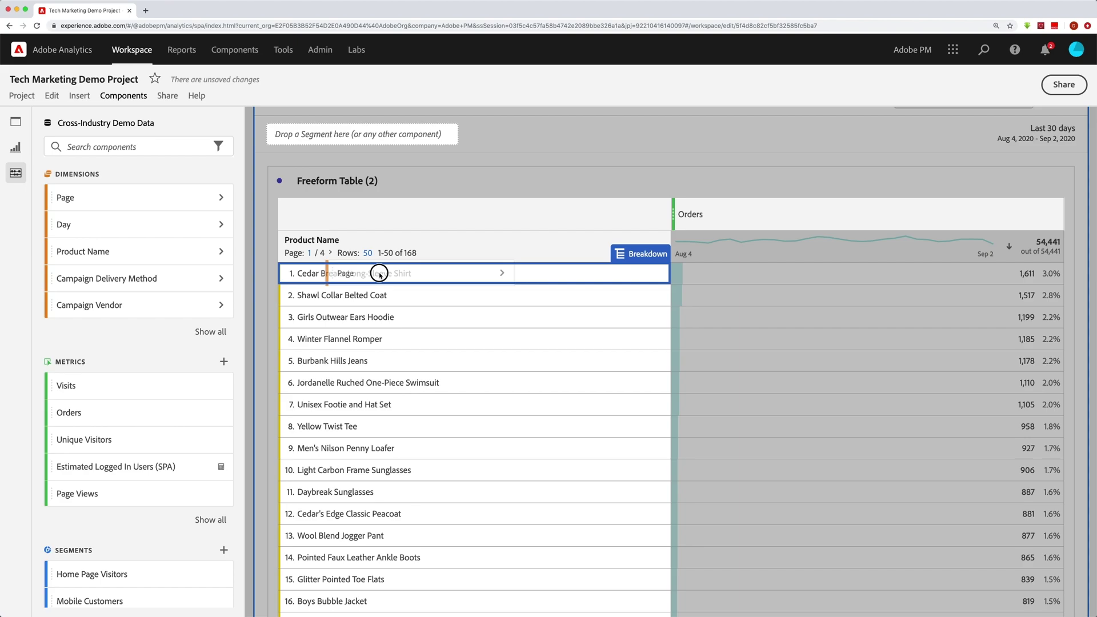
{"action": "left_click_drag", "start_coordinate": [380, 275], "coordinate": [143, 261]}
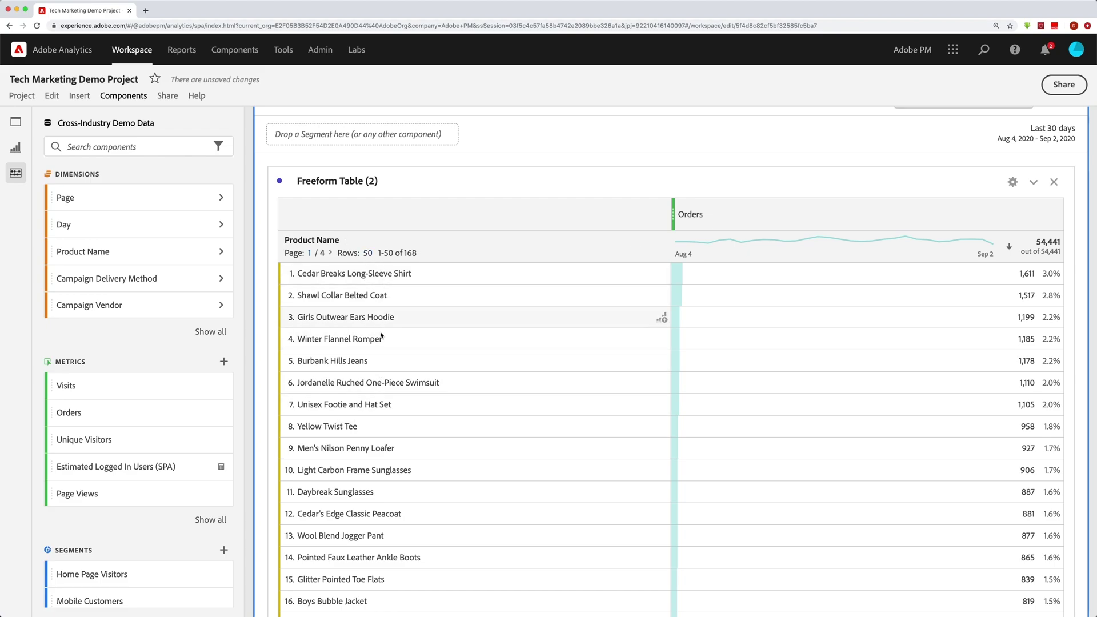
Check which row-count options are available for the Product Name table, keeping the current setting
{"action": "scroll", "coordinate": [380, 347], "scroll_direction": "down", "scroll_amount": 3}
{"action": "scroll", "coordinate": [380, 346], "scroll_direction": "up", "scroll_amount": 6}
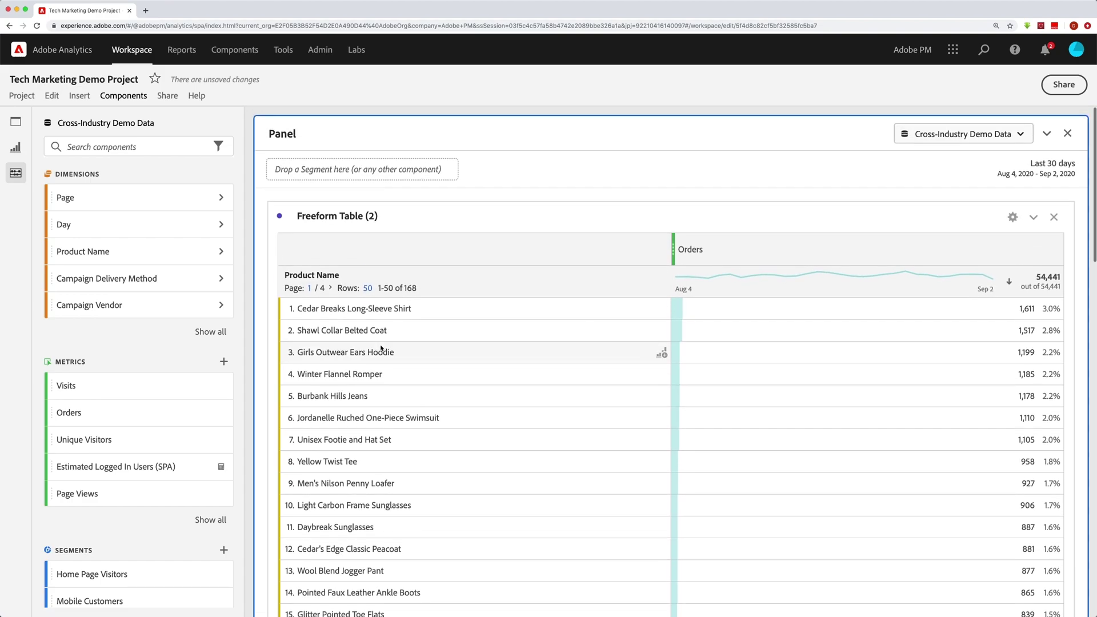
{"action": "left_click", "coordinate": [368, 289]}
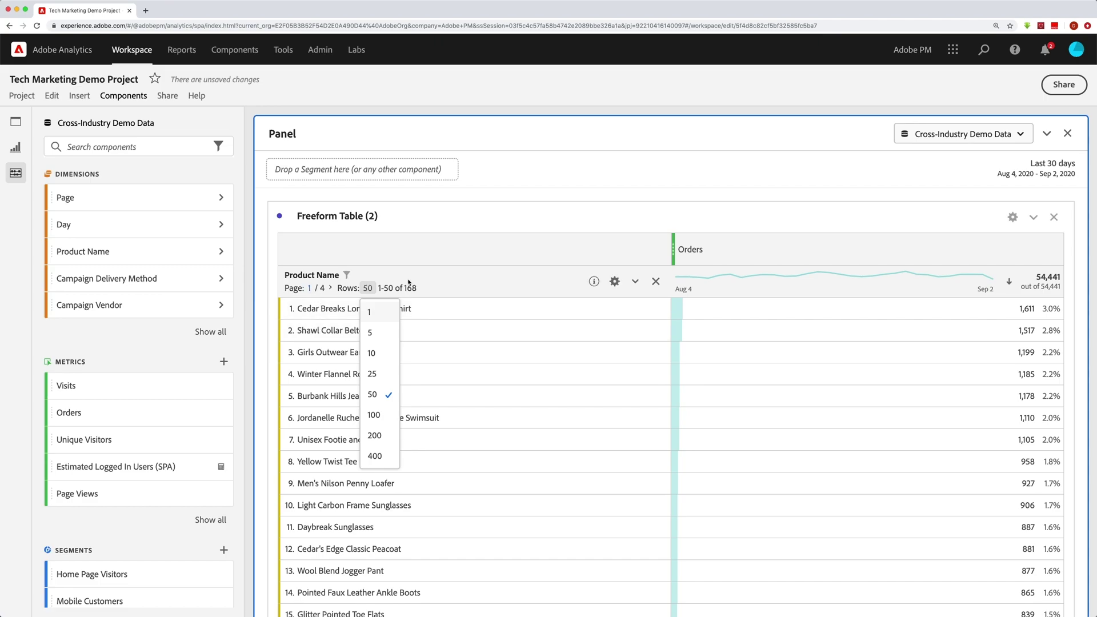
{"action": "left_click", "coordinate": [314, 295]}
{"action": "left_click", "coordinate": [324, 290]}
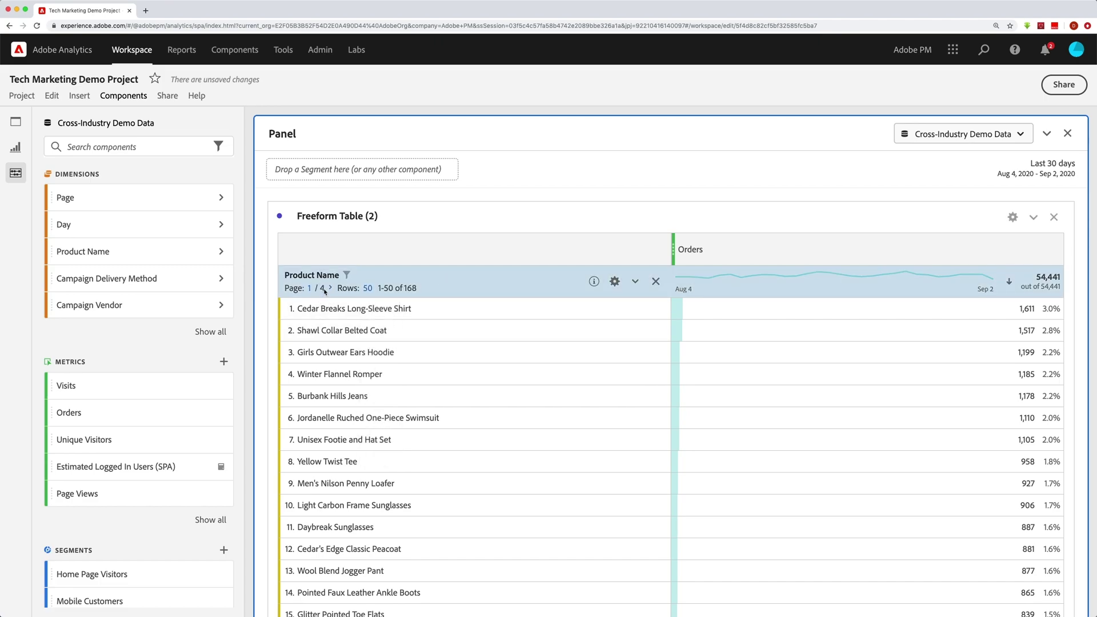
View the items on page 4 of the Product Name table and return to page 1
{"action": "left_click", "coordinate": [310, 289]}
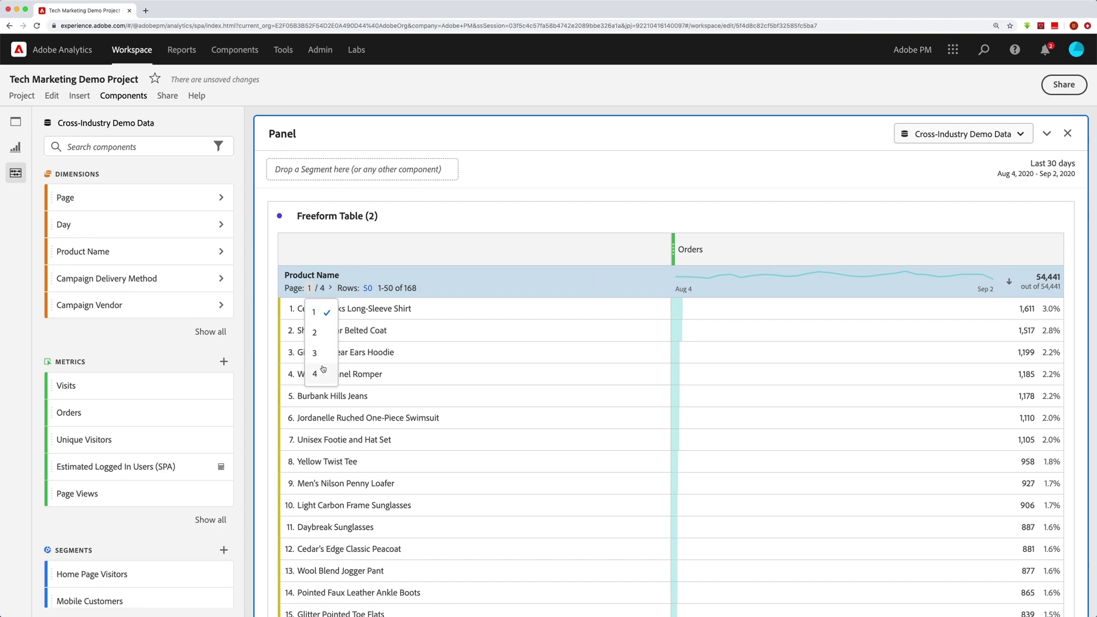
{"action": "left_click", "coordinate": [323, 377]}
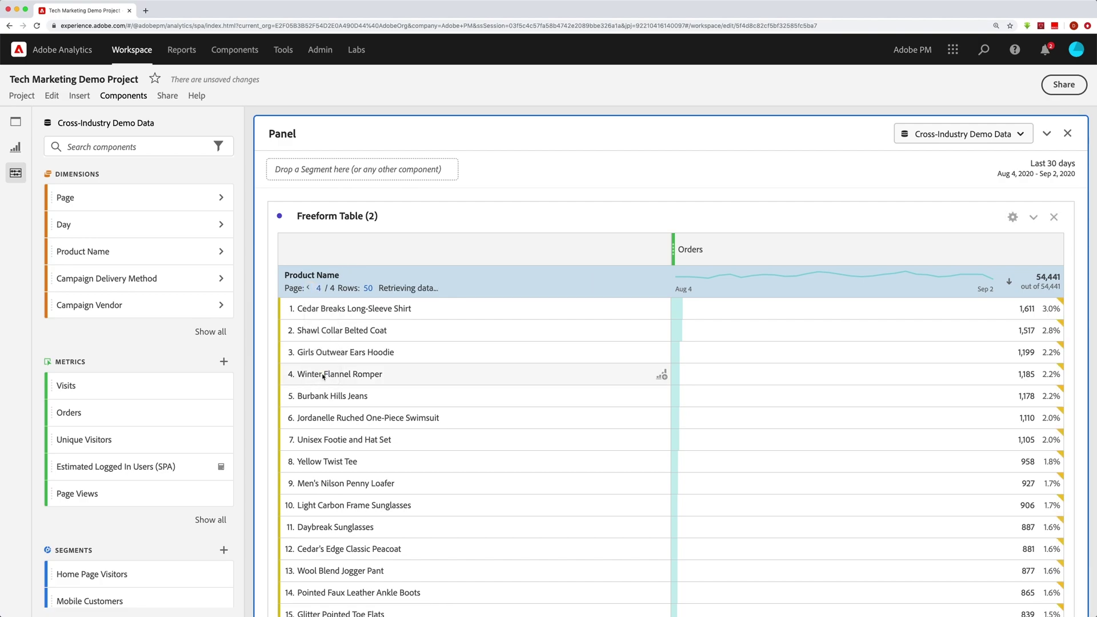
{"action": "scroll", "coordinate": [323, 377], "scroll_direction": "down", "scroll_amount": 2}
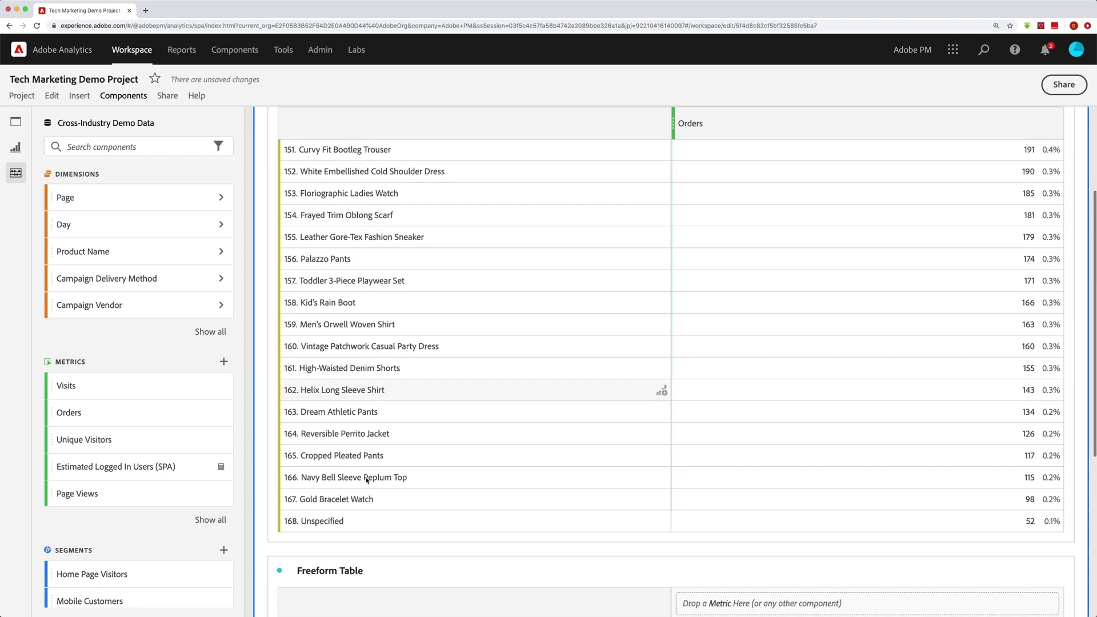
{"action": "scroll", "coordinate": [320, 417], "scroll_direction": "up", "scroll_amount": 3}
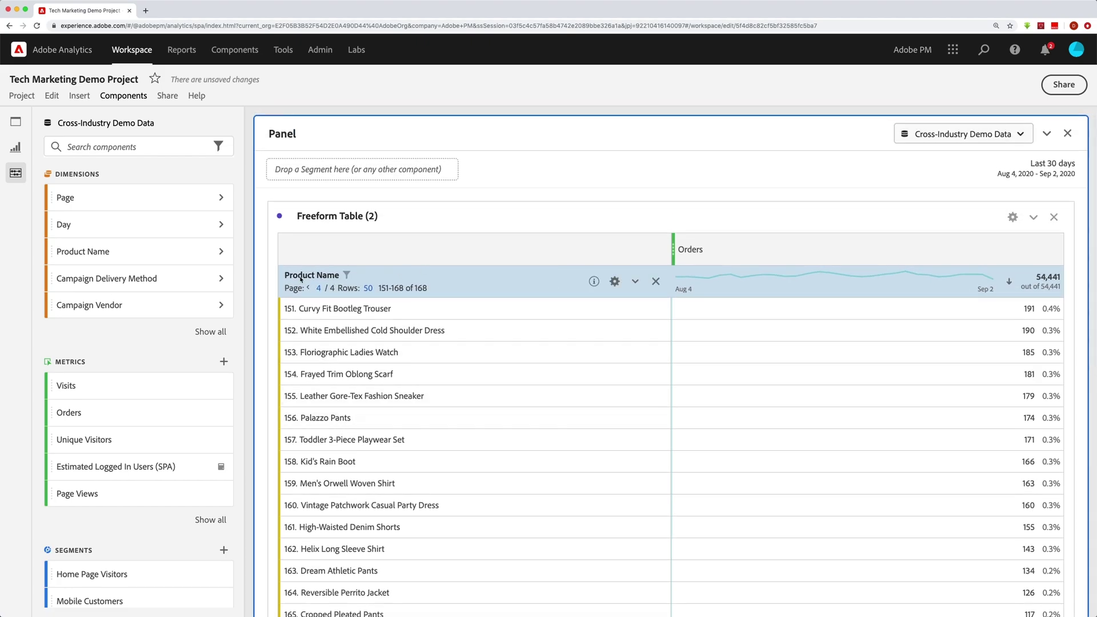
{"action": "left_click", "coordinate": [319, 289]}
{"action": "left_click", "coordinate": [325, 313]}
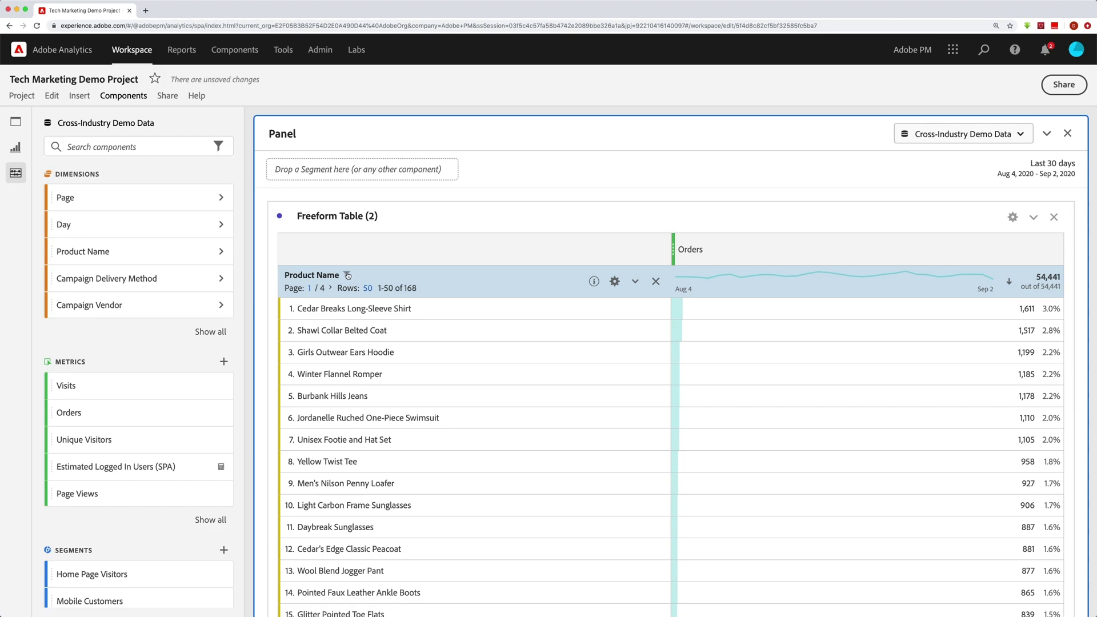
Filter the Product Name rows by the search phrase "jeans"
{"action": "left_click", "coordinate": [346, 275]}
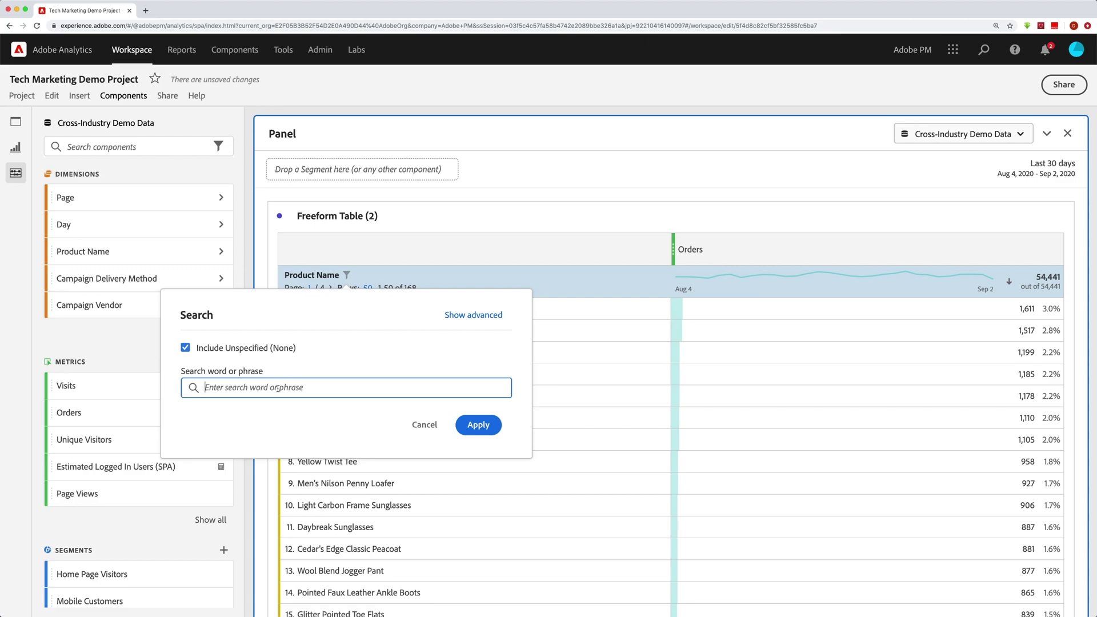
{"action": "type", "text": "jeans"}
{"action": "left_click", "coordinate": [479, 425]}
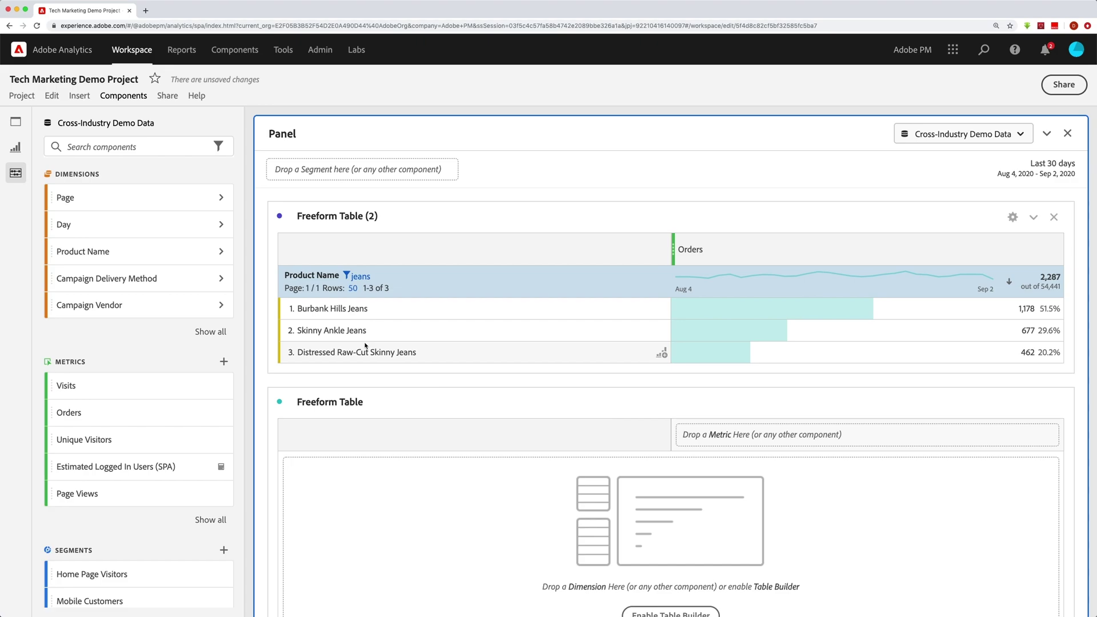
Extend the Product Name filter with an advanced criterion containing the phrase "shirt", matching if any criteria are met
{"action": "left_click", "coordinate": [358, 278]}
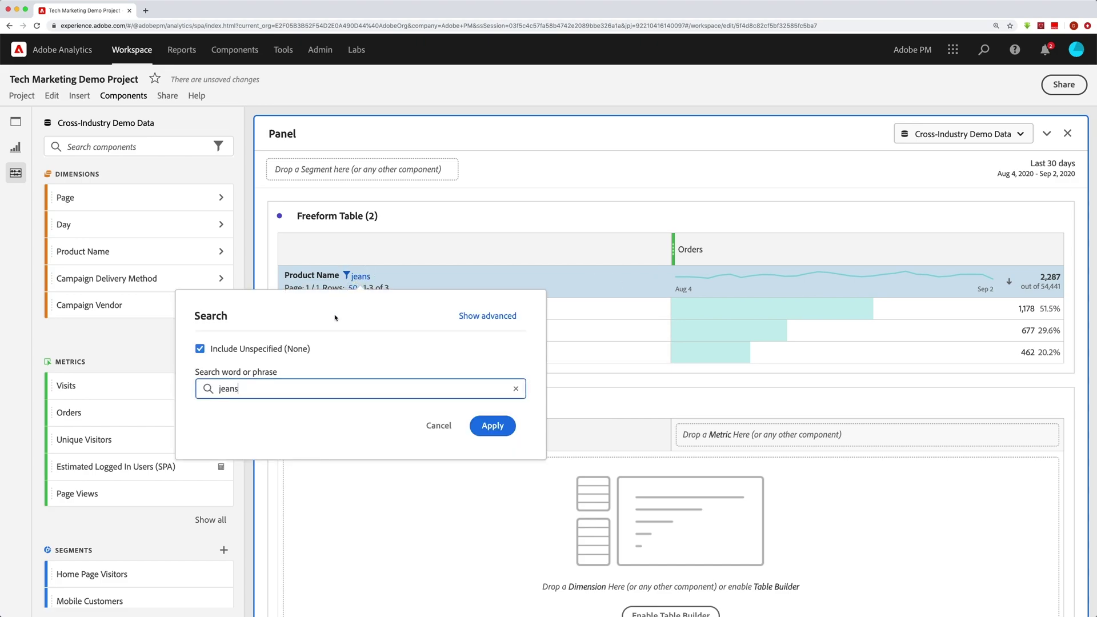
{"action": "left_click", "coordinate": [490, 317]}
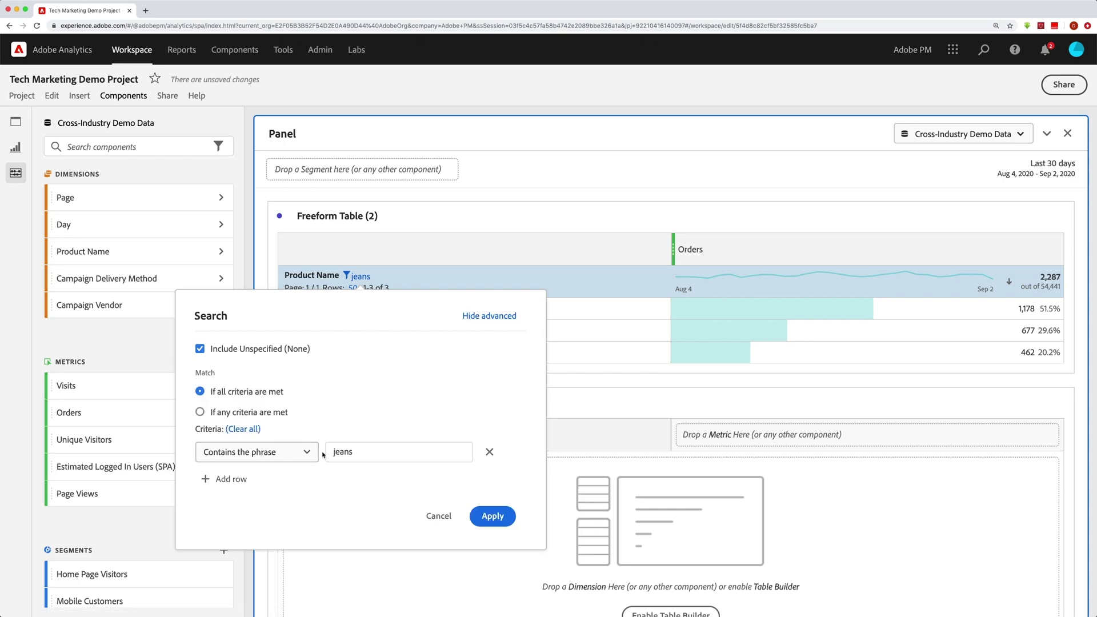
{"action": "left_click", "coordinate": [244, 482]}
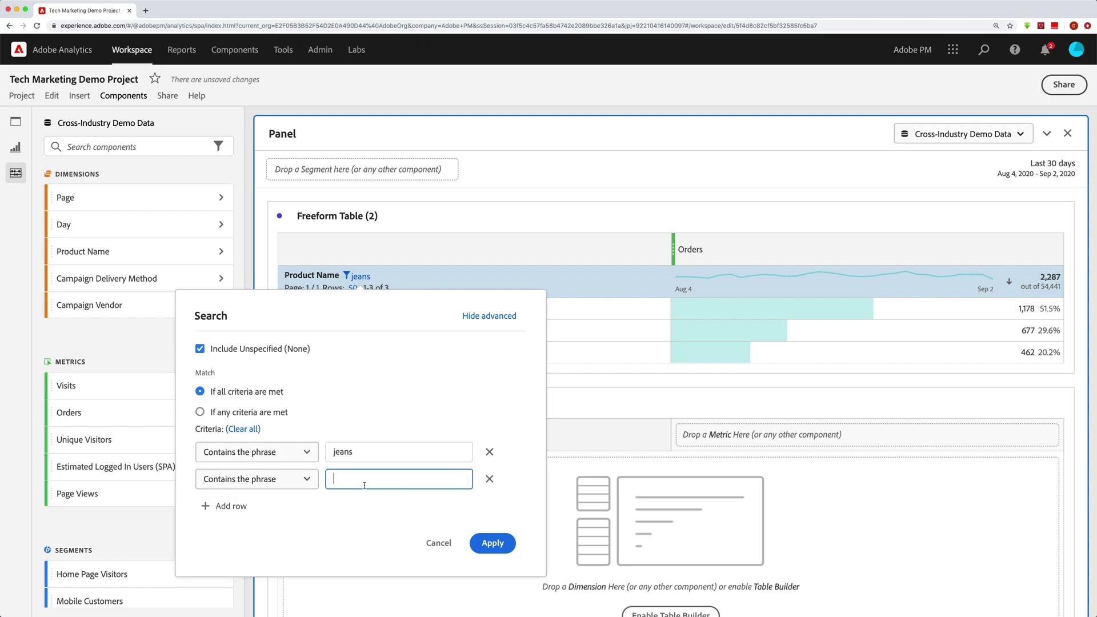
{"action": "type", "text": "shirt"}
{"action": "left_click", "coordinate": [200, 412]}
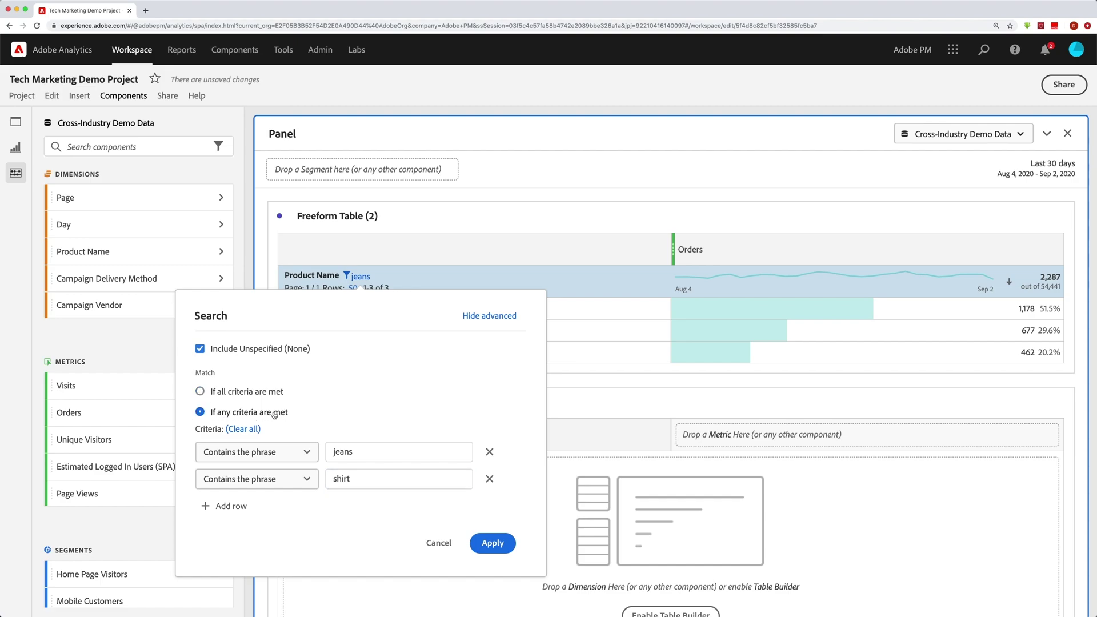
{"action": "left_click", "coordinate": [200, 391]}
{"action": "left_click", "coordinate": [200, 412]}
{"action": "left_click", "coordinate": [497, 544]}
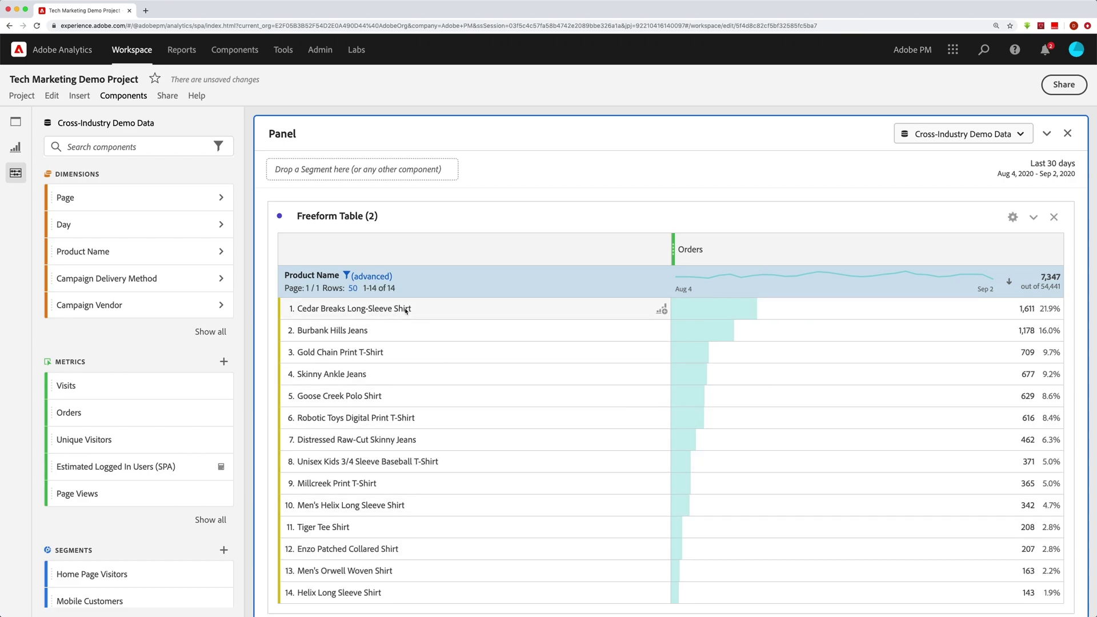
{"action": "scroll", "coordinate": [377, 378], "scroll_direction": "down", "scroll_amount": 2}
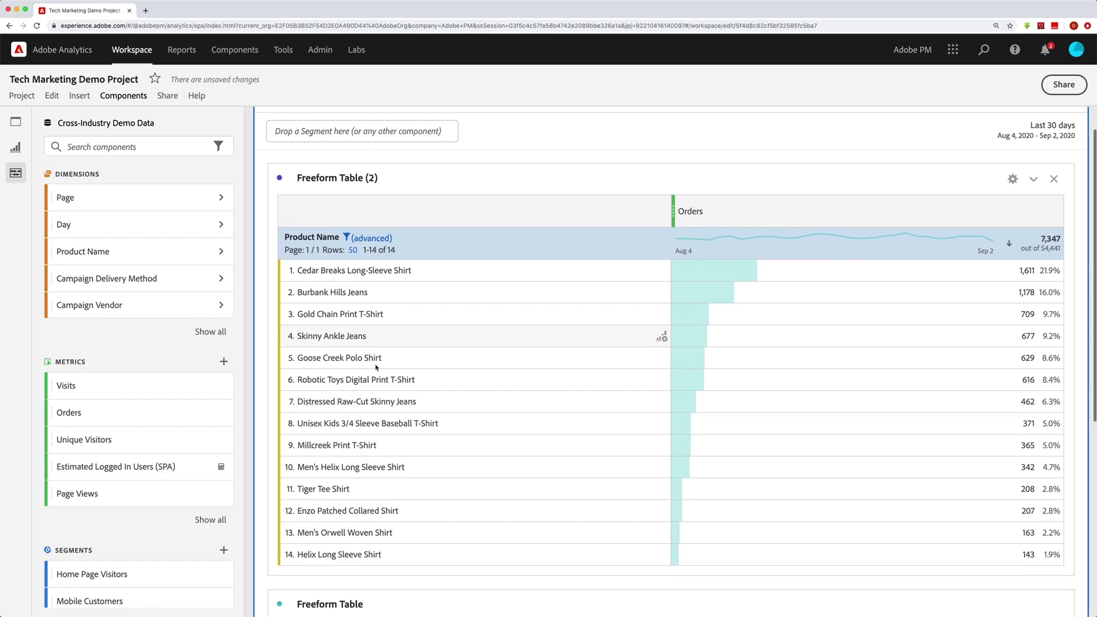
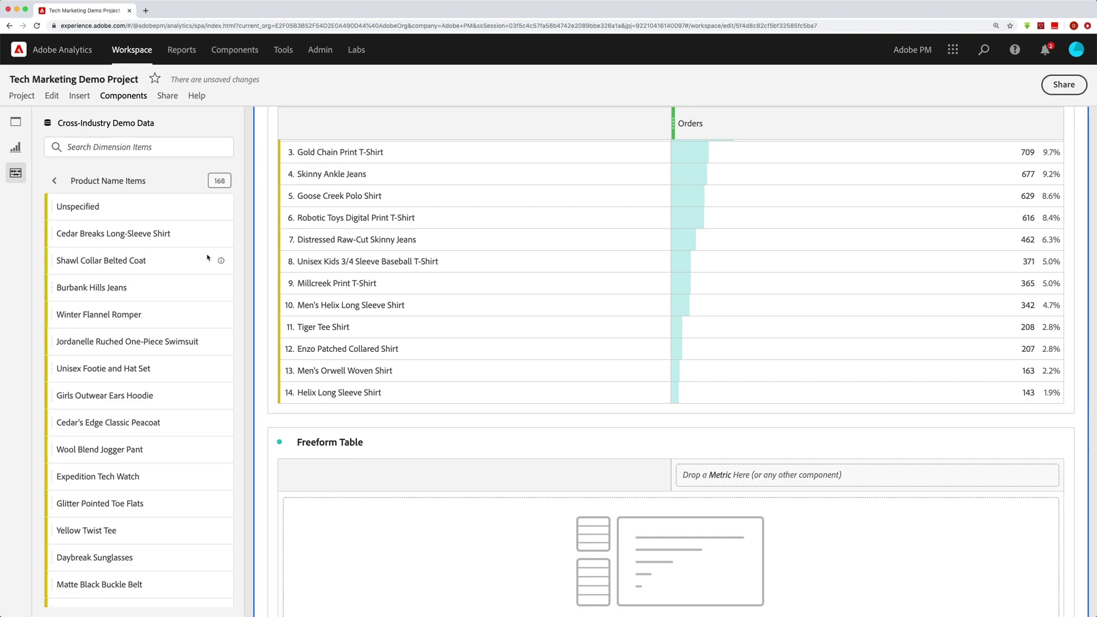
Add Burbank Hills Jeans, Girls Outwear Ears Hoodie, Glitter Pointed Toe Flats and Daybreak Sunglasses as rows of the empty lower freeform table
{"action": "left_click", "coordinate": [104, 289]}
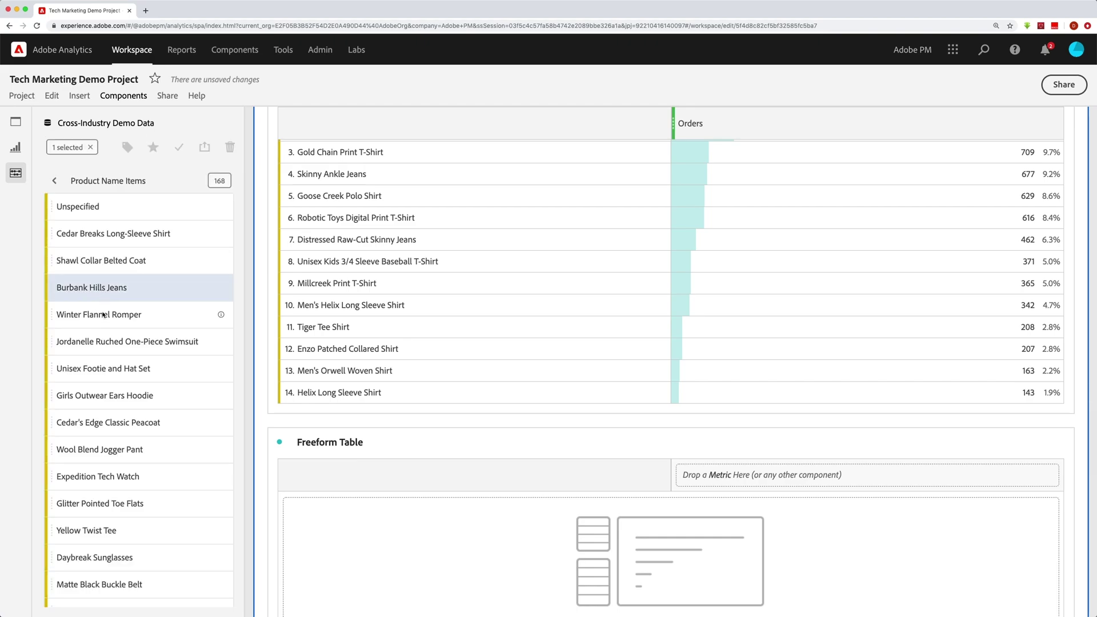
{"action": "left_click", "coordinate": [106, 397], "text": "super"}
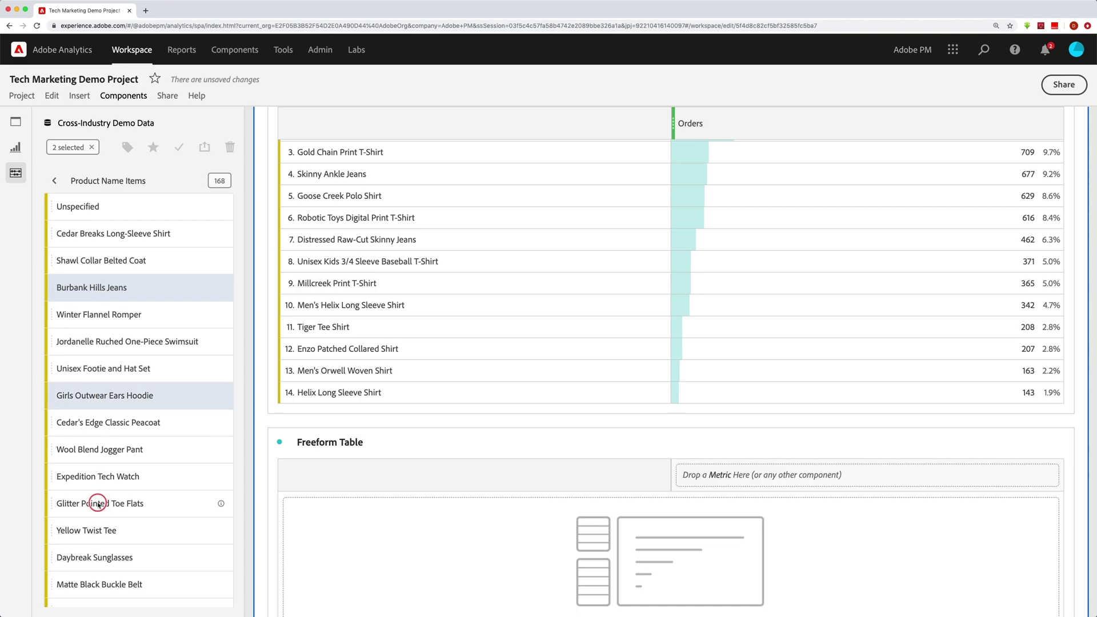
{"action": "left_click", "coordinate": [100, 504], "text": "super"}
{"action": "left_click", "coordinate": [97, 557], "text": "super"}
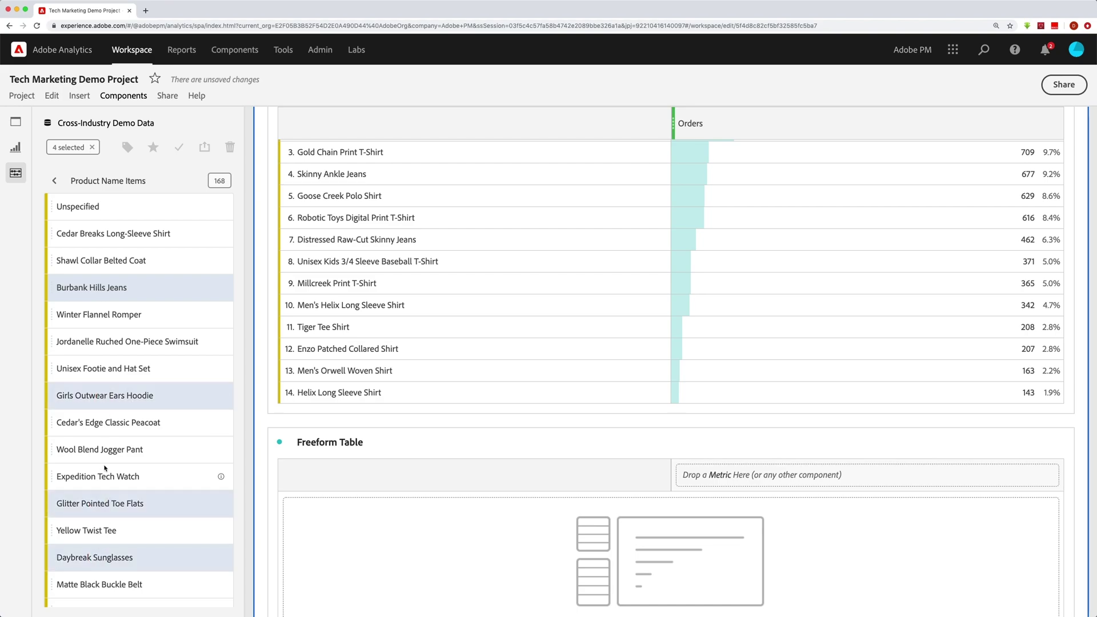
{"action": "scroll", "coordinate": [131, 444], "scroll_direction": "down", "scroll_amount": 2}
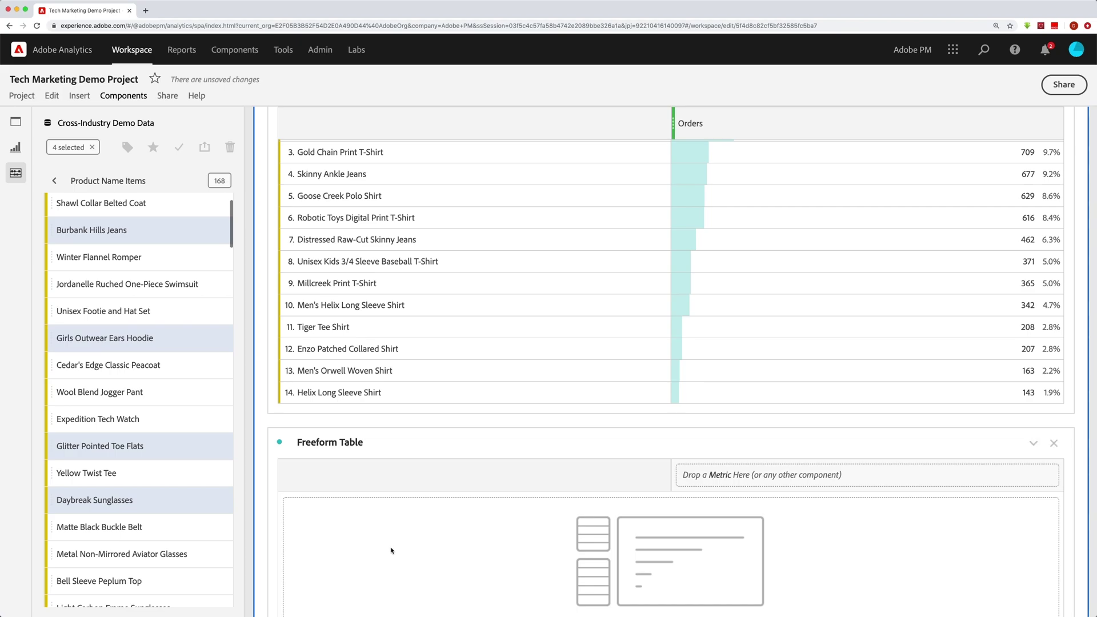
{"action": "scroll", "coordinate": [392, 551], "scroll_direction": "down", "scroll_amount": 3}
{"action": "left_click_drag", "start_coordinate": [113, 340], "coordinate": [374, 420]}
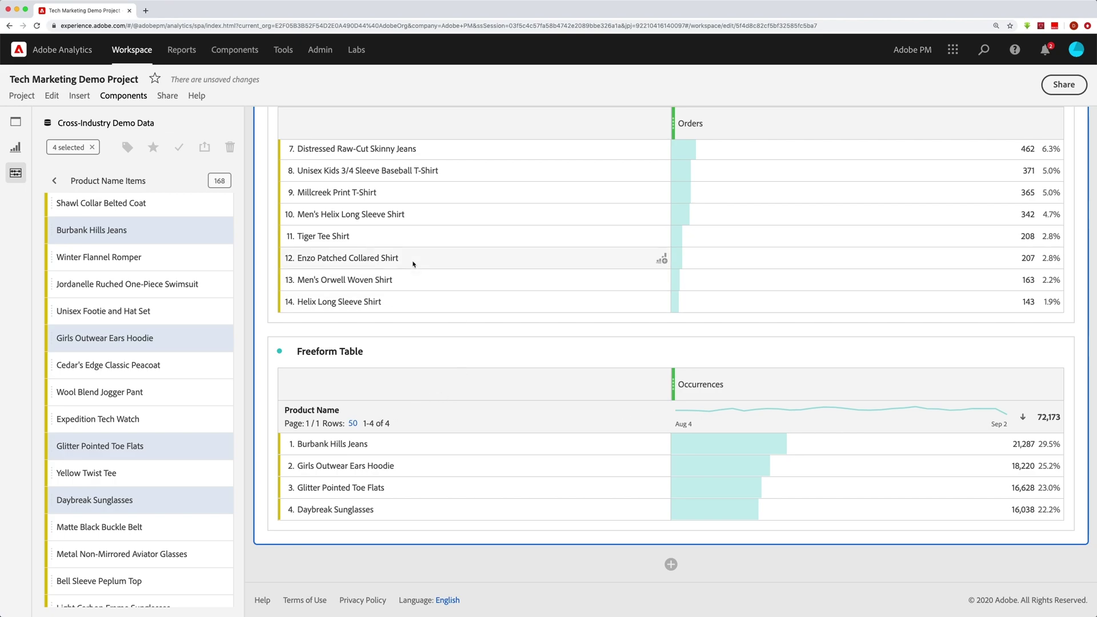
Add Wool Blend Jogger Pant as another row of the lower freeform table with the hand-picked product items
{"action": "scroll", "coordinate": [412, 263], "scroll_direction": "up", "scroll_amount": 3}
{"action": "scroll", "coordinate": [412, 263], "scroll_direction": "up", "scroll_amount": 4}
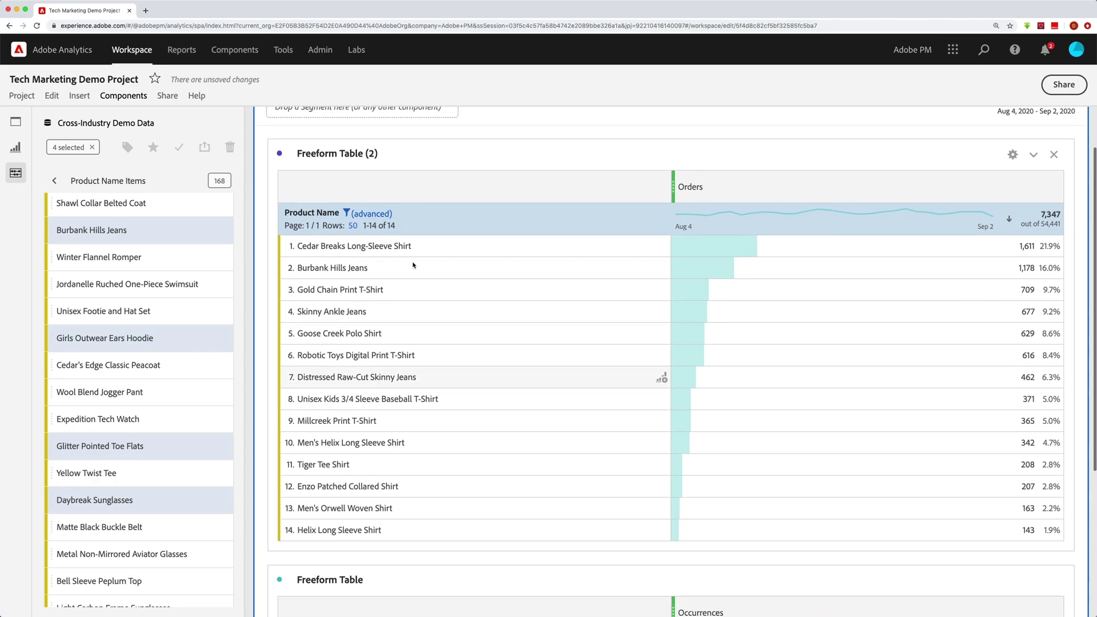
{"action": "scroll", "coordinate": [347, 302], "scroll_direction": "down", "scroll_amount": 7}
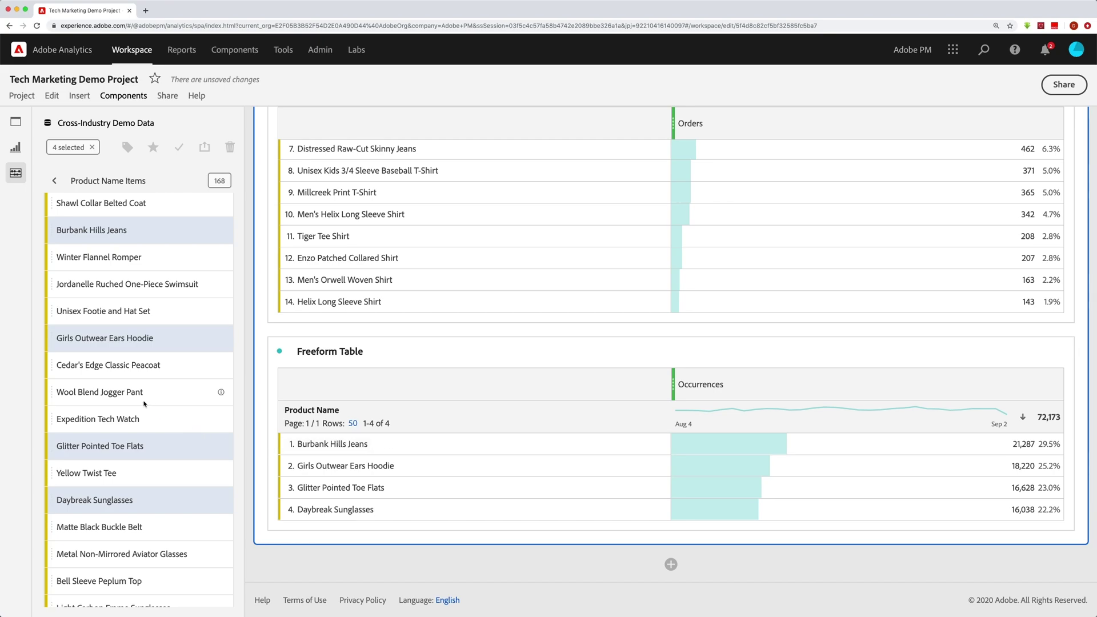
{"action": "left_click_drag", "start_coordinate": [92, 393], "coordinate": [379, 414]}
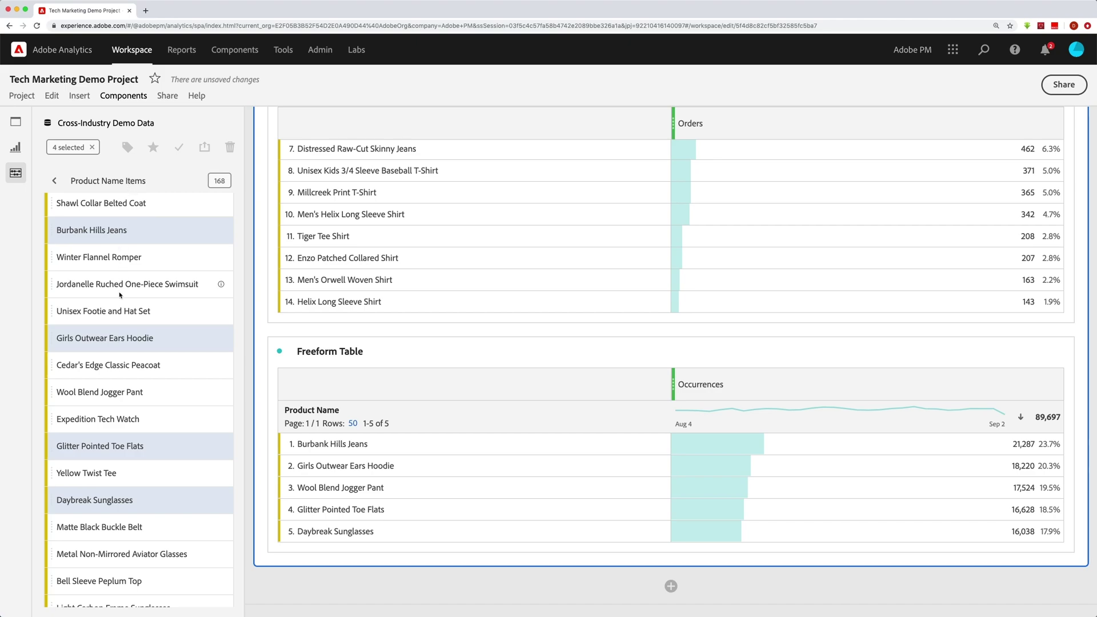
Search the components for "product" and view the items of the Product dimension and of the Product Name dimension
{"action": "left_click", "coordinate": [55, 183]}
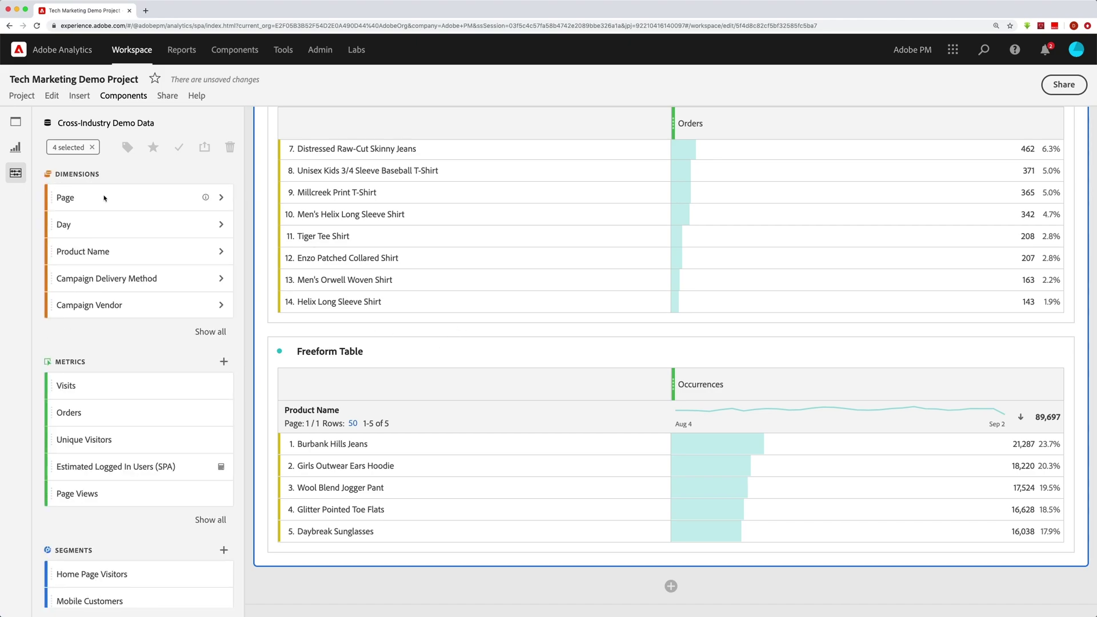
{"action": "left_click", "coordinate": [93, 148]}
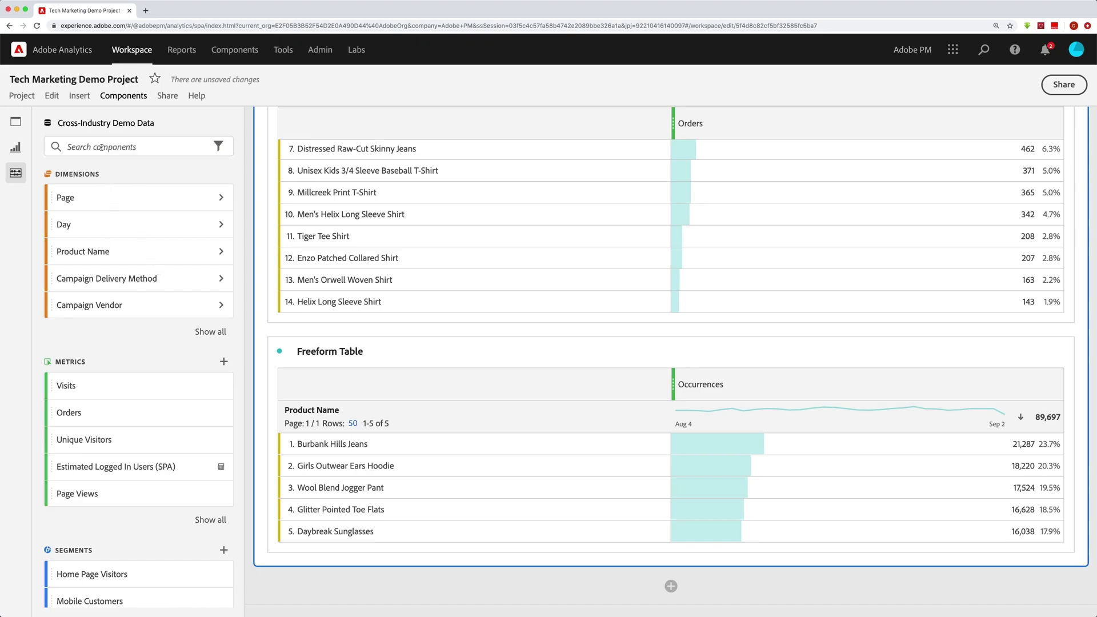
{"action": "type", "text": "product"}
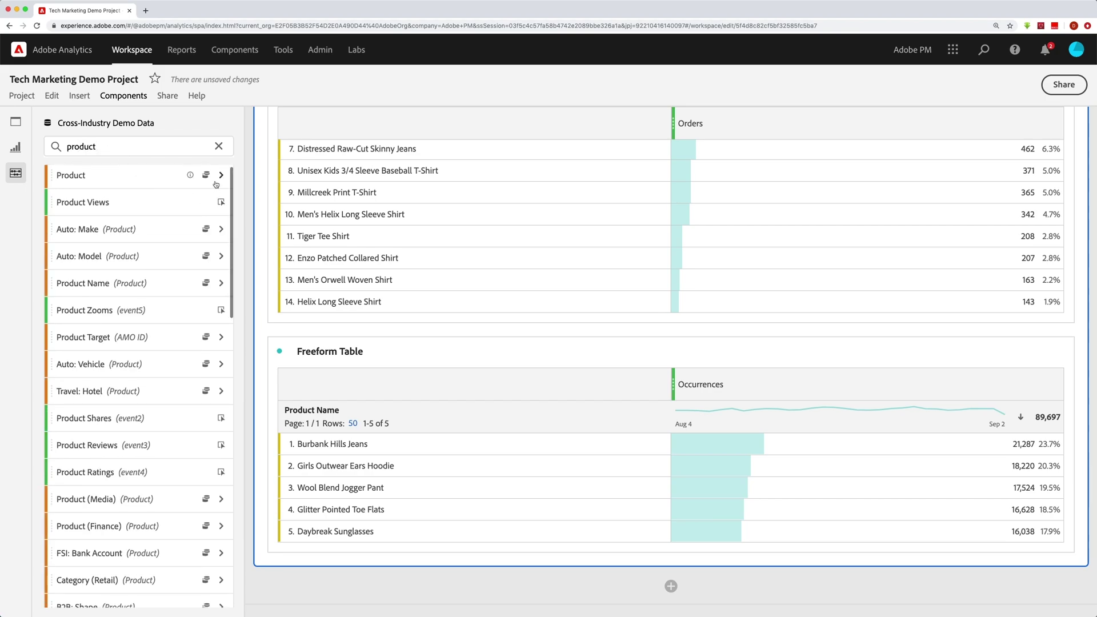
{"action": "left_click", "coordinate": [221, 176]}
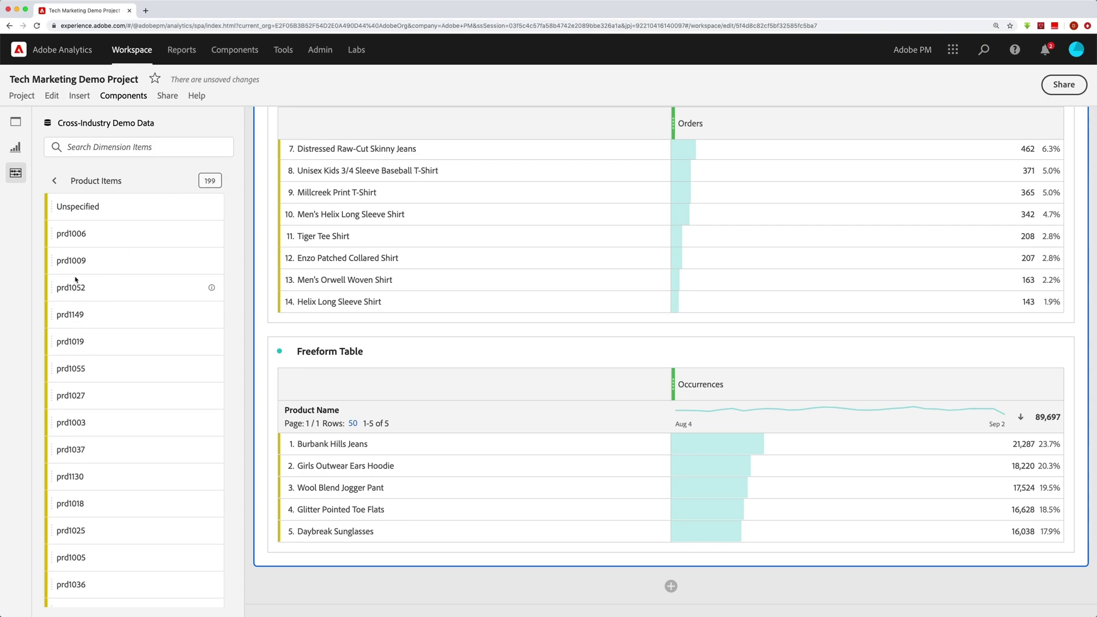
{"action": "left_click", "coordinate": [55, 181]}
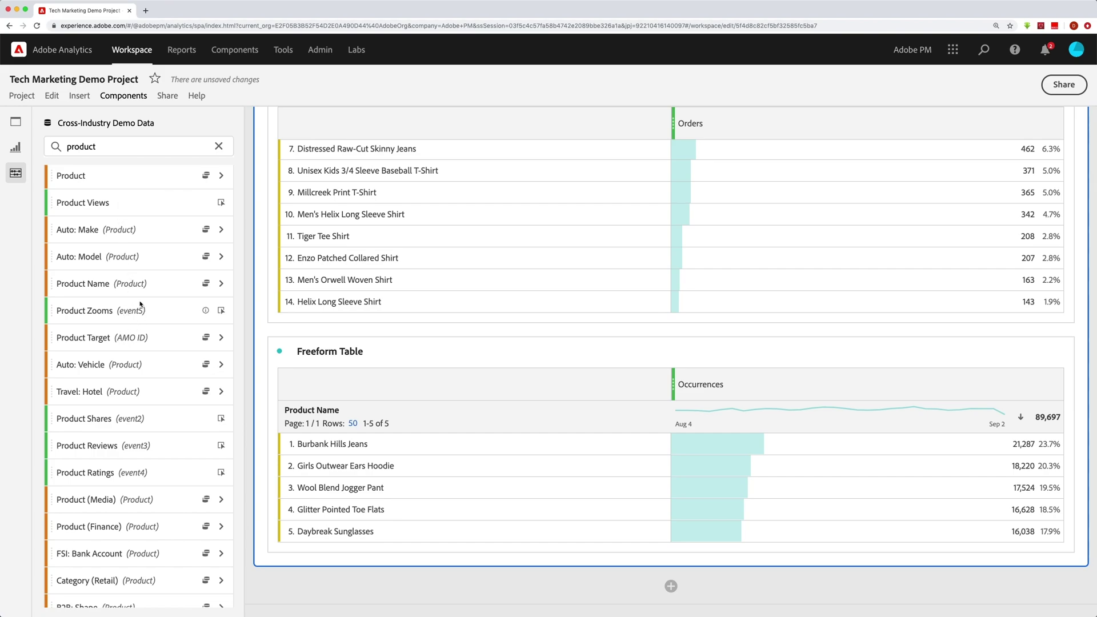
{"action": "left_click", "coordinate": [221, 284]}
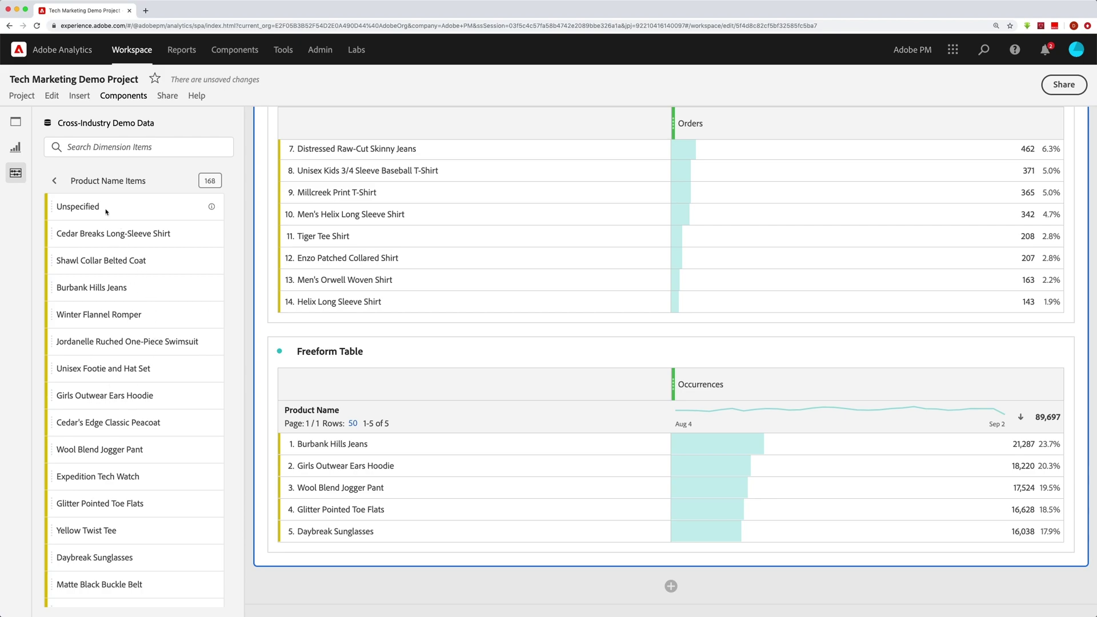
{"action": "left_click", "coordinate": [55, 182]}
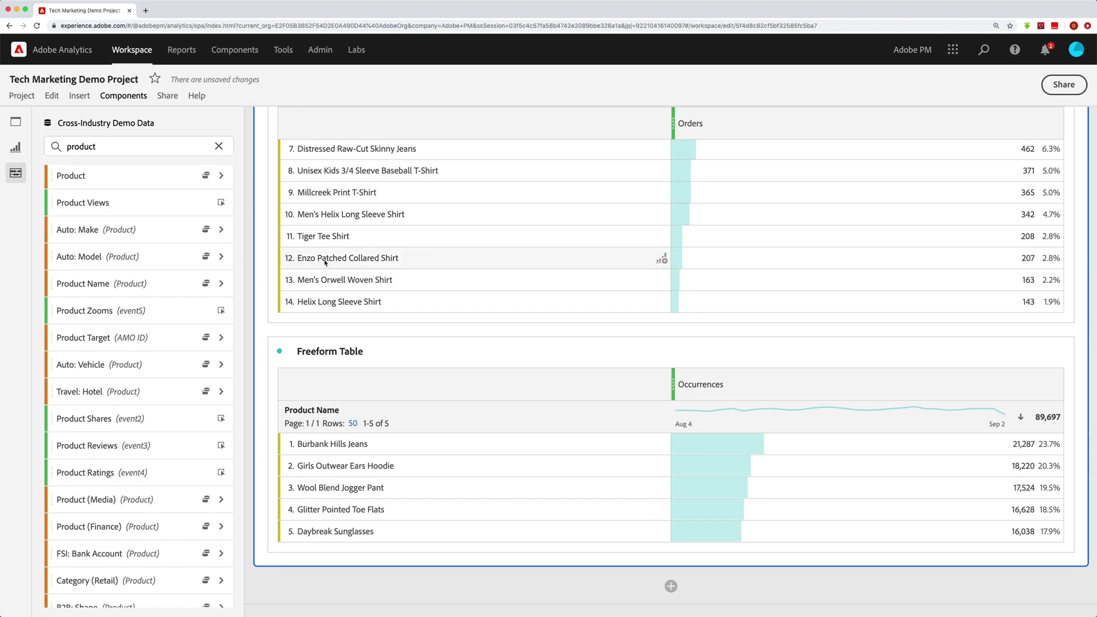
Add a new freeform table above the others in the panel and fill its rows with the Day dimension
{"action": "scroll", "coordinate": [325, 262], "scroll_direction": "up", "scroll_amount": 5}
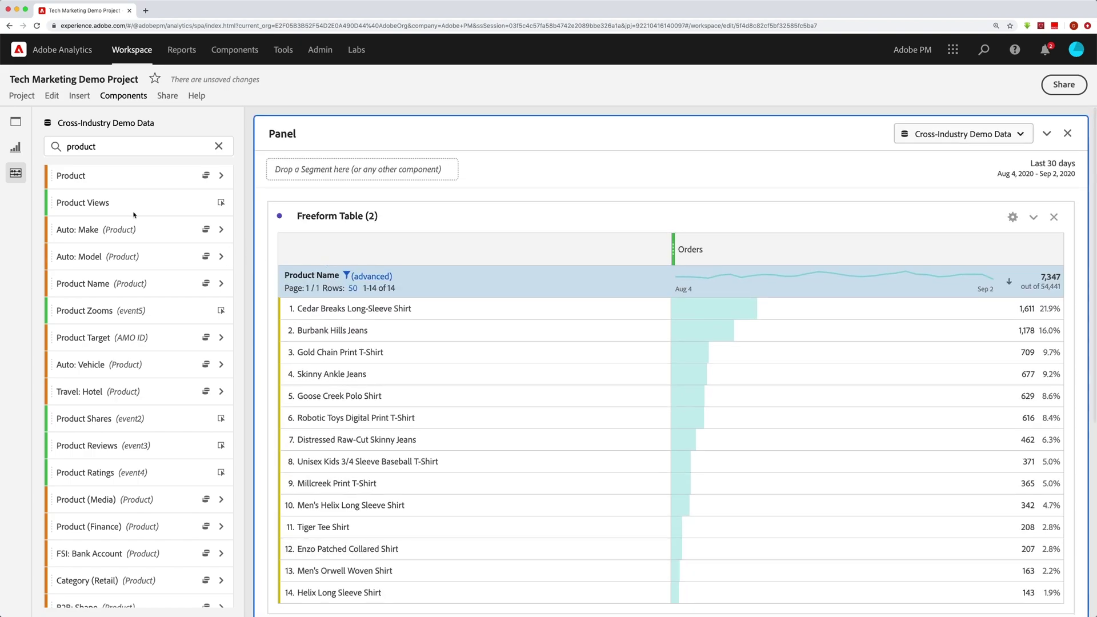
{"action": "left_click", "coordinate": [13, 148]}
{"action": "left_click_drag", "start_coordinate": [64, 174], "coordinate": [400, 247]}
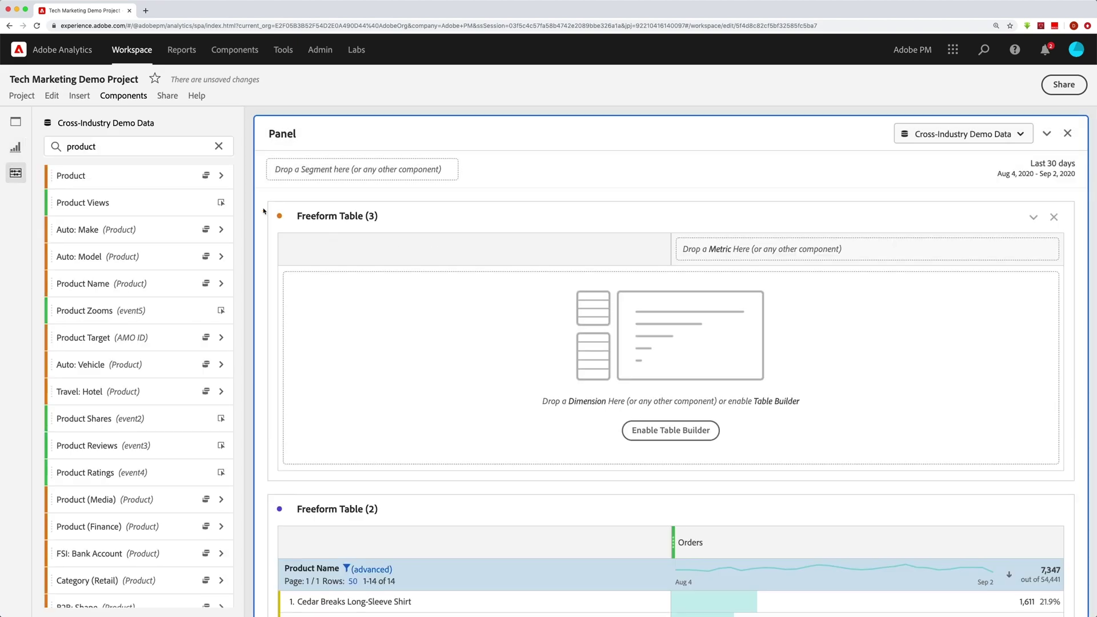
{"action": "left_click", "coordinate": [219, 147]}
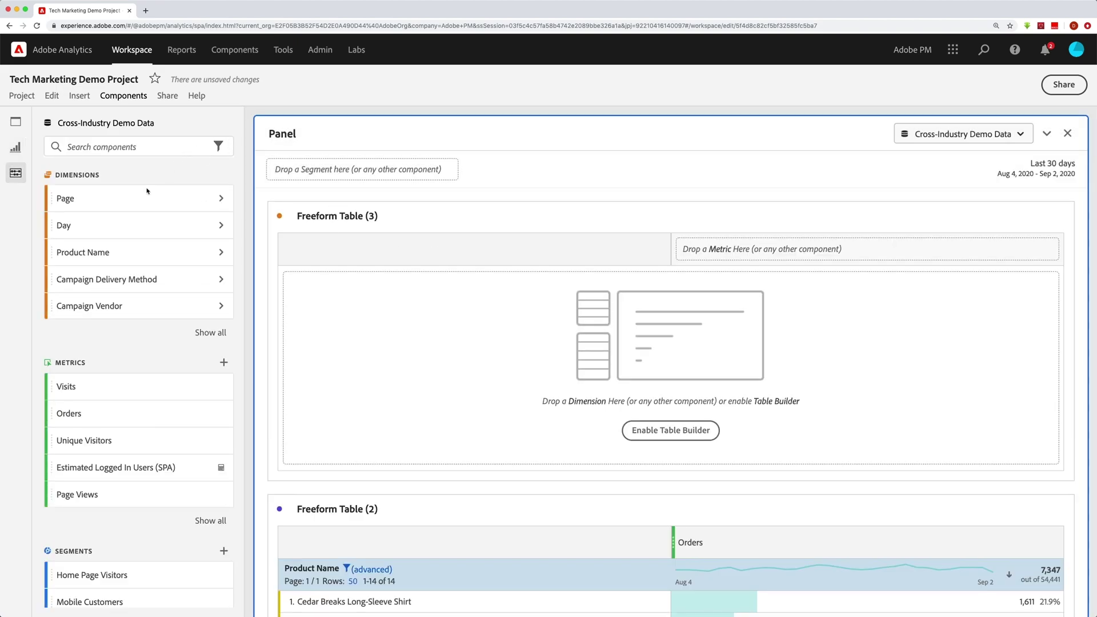
{"action": "left_click_drag", "start_coordinate": [68, 228], "coordinate": [355, 320]}
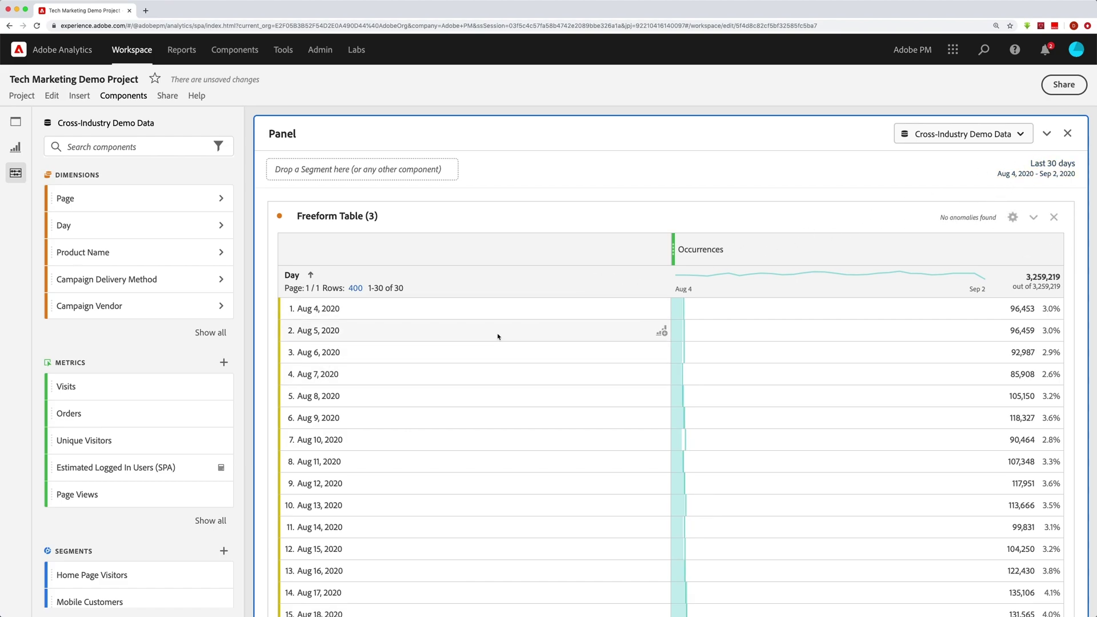
Add Unique Visitors as a metric column before Orders in the filtered Product Name table
{"action": "scroll", "coordinate": [80, 371], "scroll_direction": "down", "scroll_amount": 5}
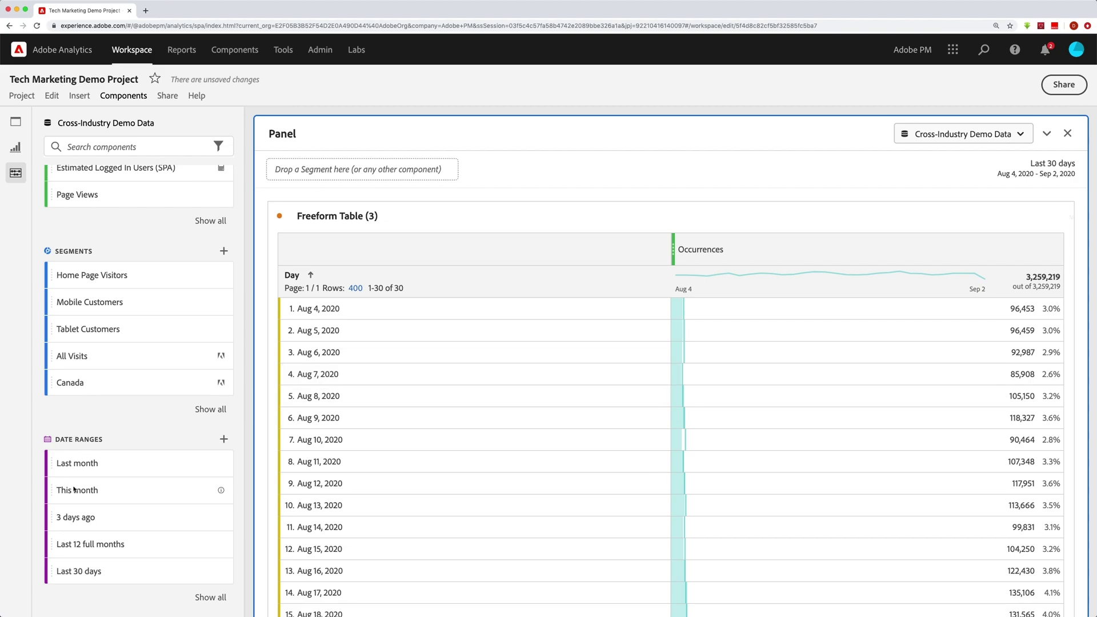
{"action": "scroll", "coordinate": [92, 449], "scroll_direction": "up", "scroll_amount": 5}
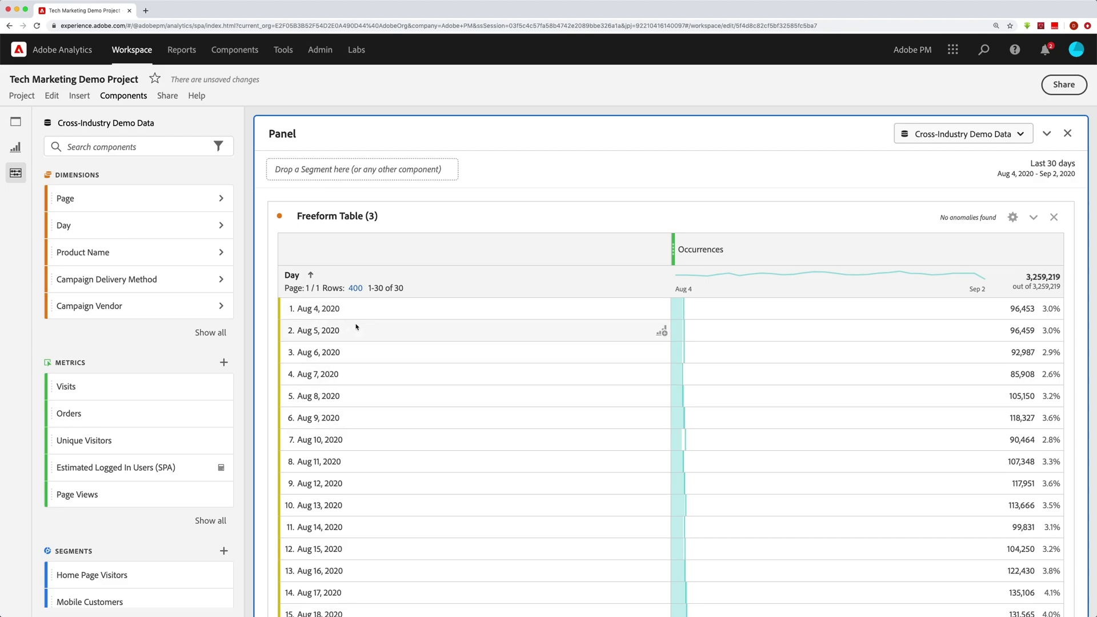
{"action": "scroll", "coordinate": [356, 327], "scroll_direction": "down", "scroll_amount": 10}
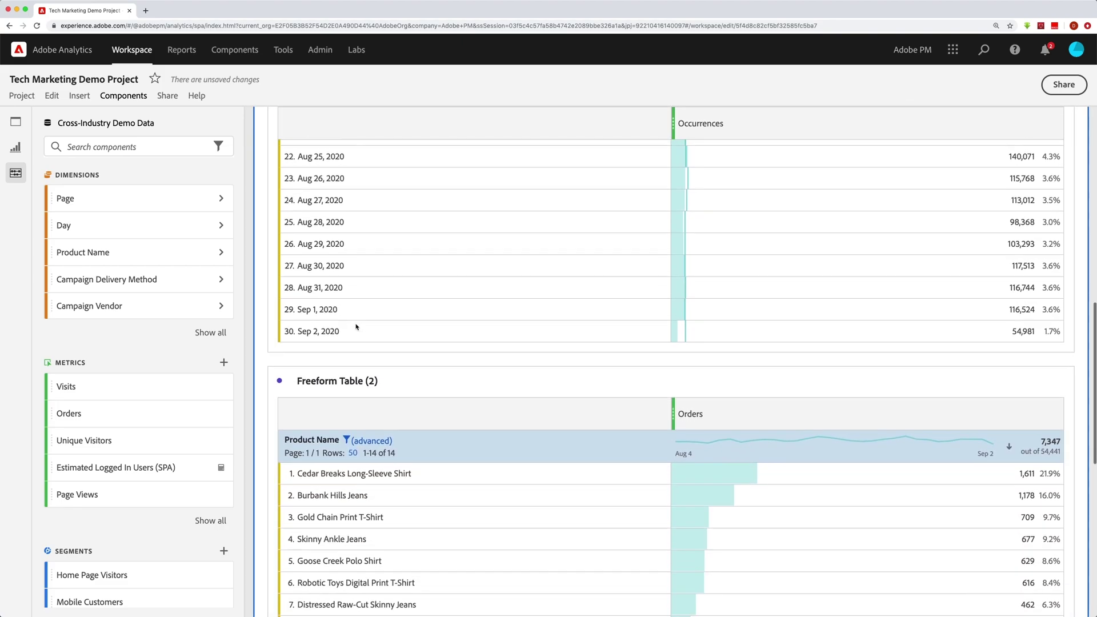
{"action": "scroll", "coordinate": [356, 327], "scroll_direction": "down", "scroll_amount": 2}
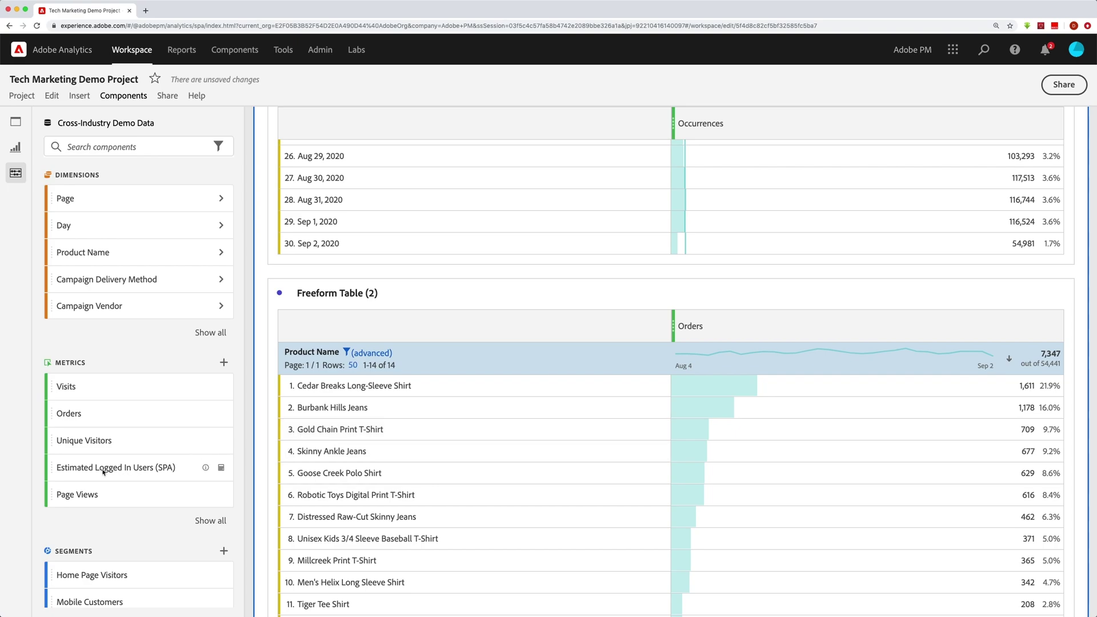
{"action": "left_click_drag", "start_coordinate": [66, 440], "coordinate": [678, 329]}
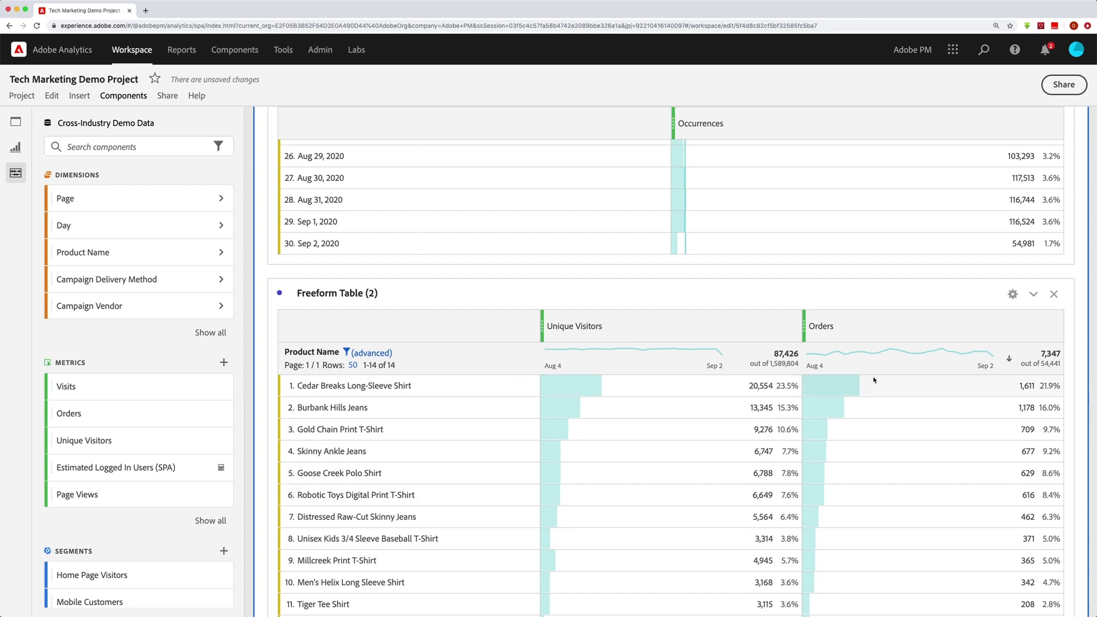
Sort the filtered Product Name table by Orders ascending, by Unique Visitors descending, and finally by Unique Visitors ascending
{"action": "left_click", "coordinate": [1011, 360]}
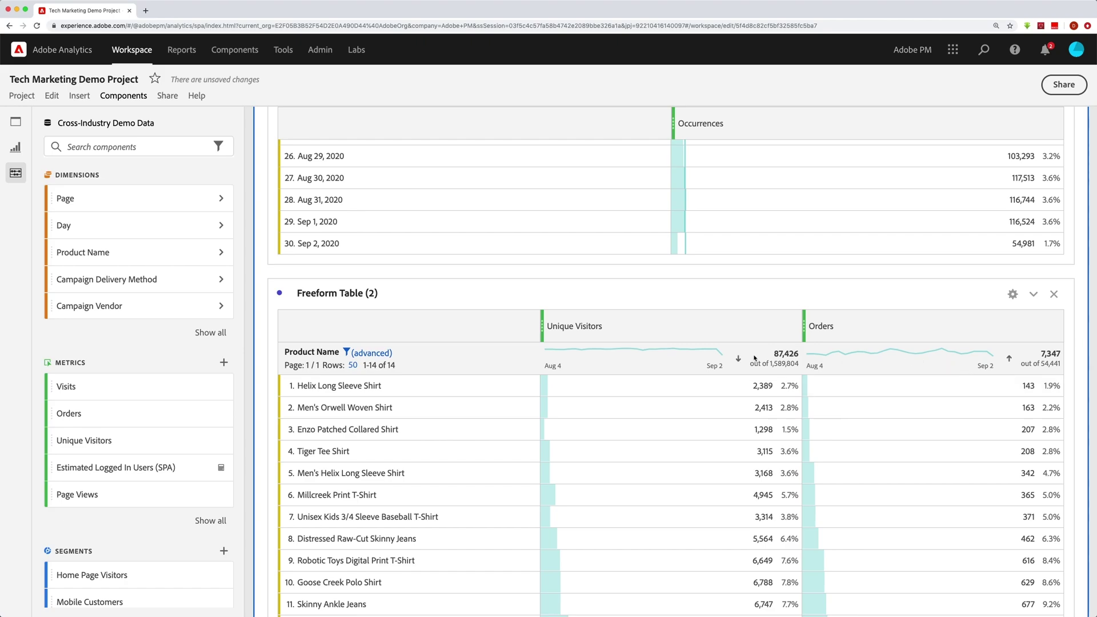
{"action": "left_click", "coordinate": [738, 359]}
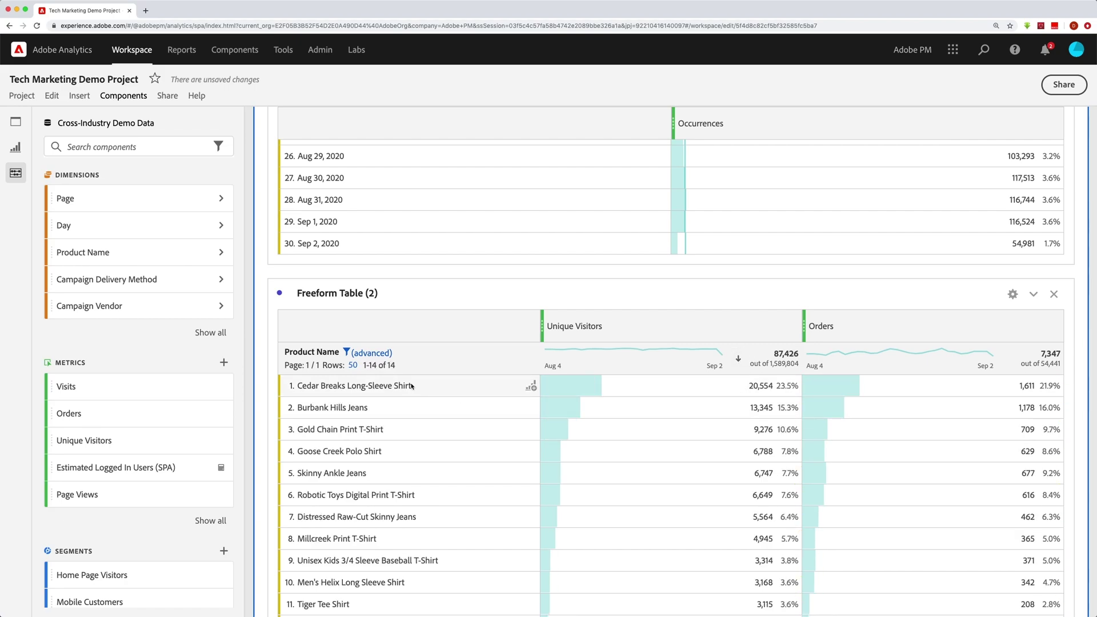
{"action": "left_click", "coordinate": [739, 359]}
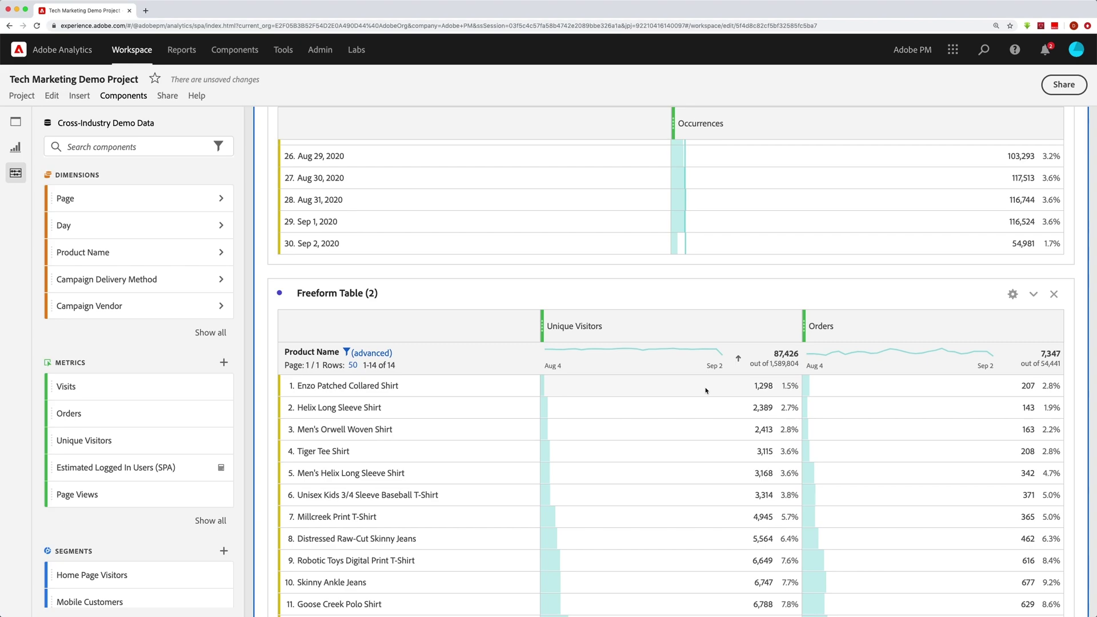
Sort the Day table in reverse date order, with the most recent day first
{"action": "scroll", "coordinate": [707, 391], "scroll_direction": "up", "scroll_amount": 10}
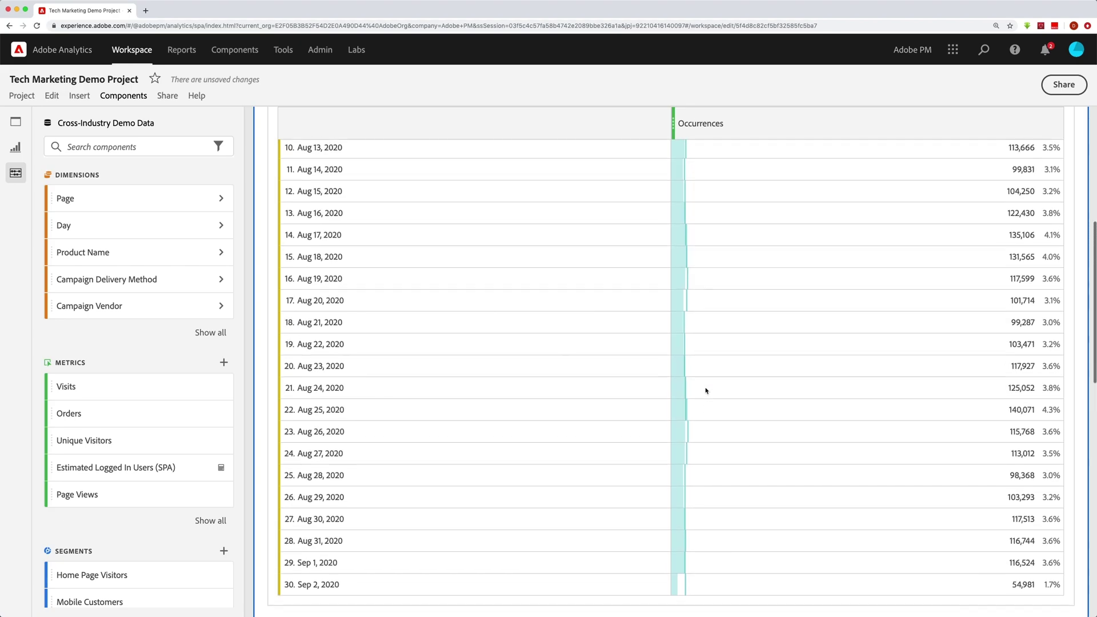
{"action": "scroll", "coordinate": [706, 391], "scroll_direction": "up", "scroll_amount": 3}
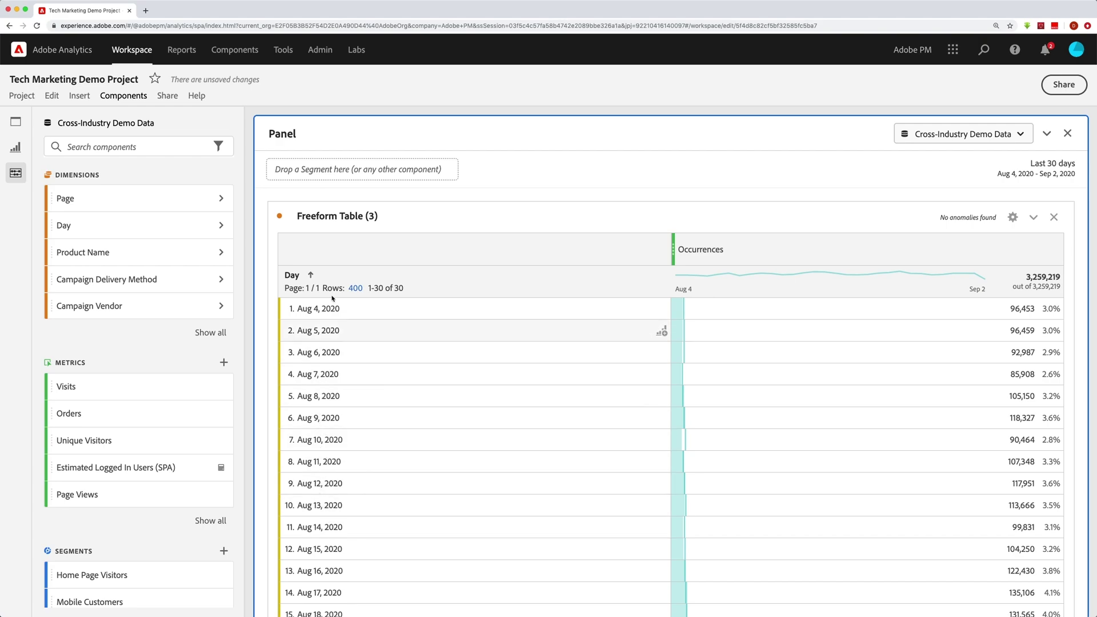
{"action": "left_click", "coordinate": [312, 275]}
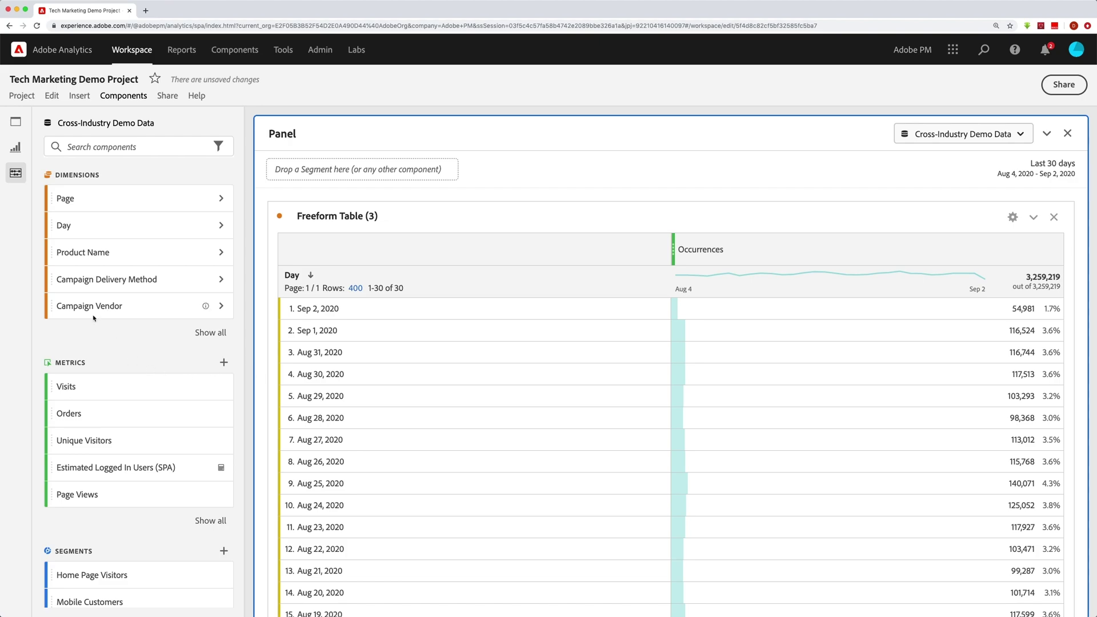
Replace the Occurrences metric of the Day table with Orders and sort the days by Orders descending
{"action": "left_click_drag", "start_coordinate": [73, 413], "coordinate": [765, 249]}
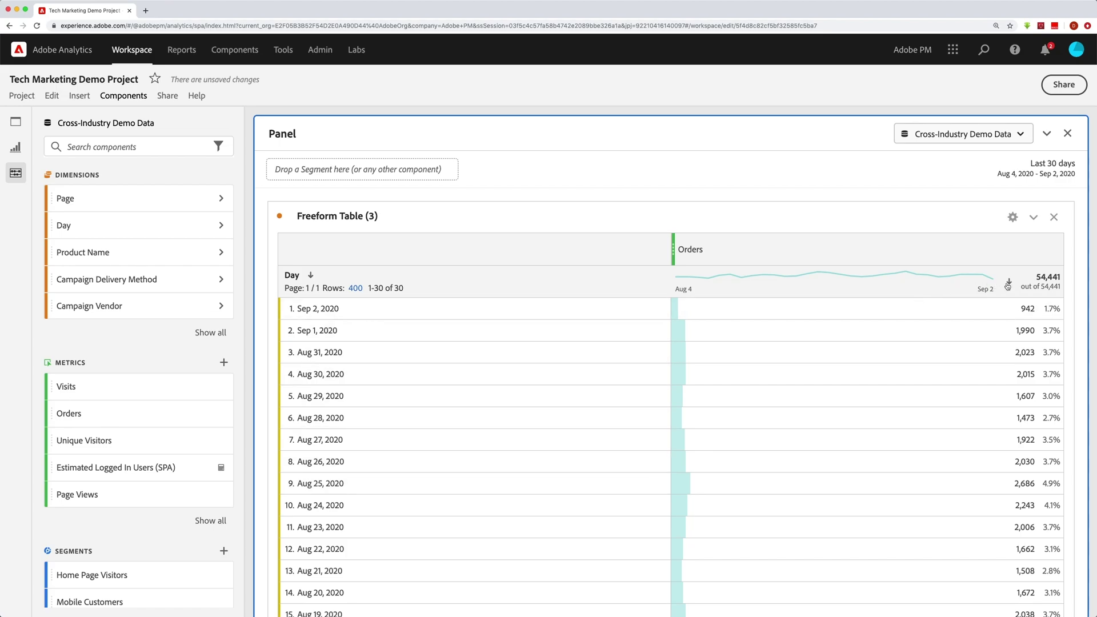
{"action": "left_click", "coordinate": [1009, 283]}
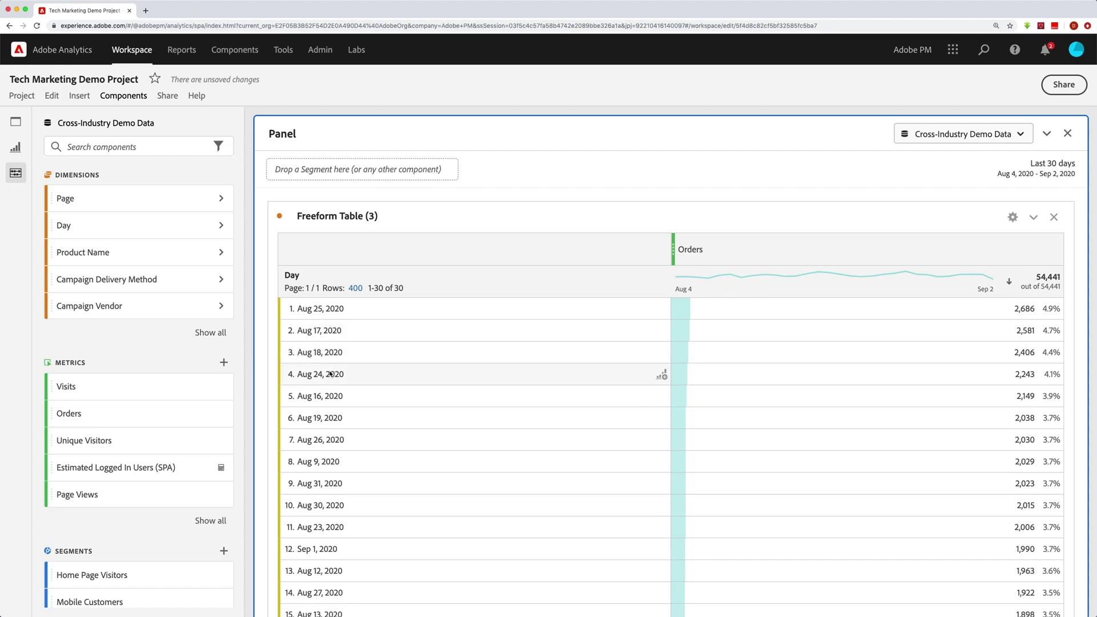
Split the Orders column of the Day table by the Product Name dimension, placed above the metric
{"action": "scroll", "coordinate": [345, 409], "scroll_direction": "down", "scroll_amount": 1}
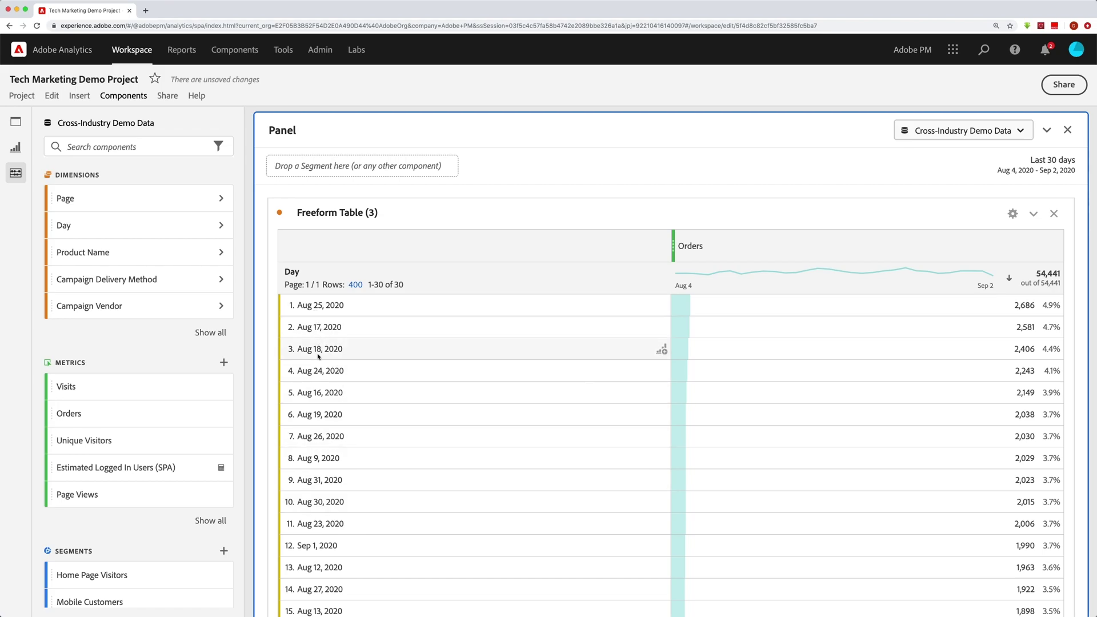
{"action": "scroll", "coordinate": [318, 357], "scroll_direction": "up", "scroll_amount": 1}
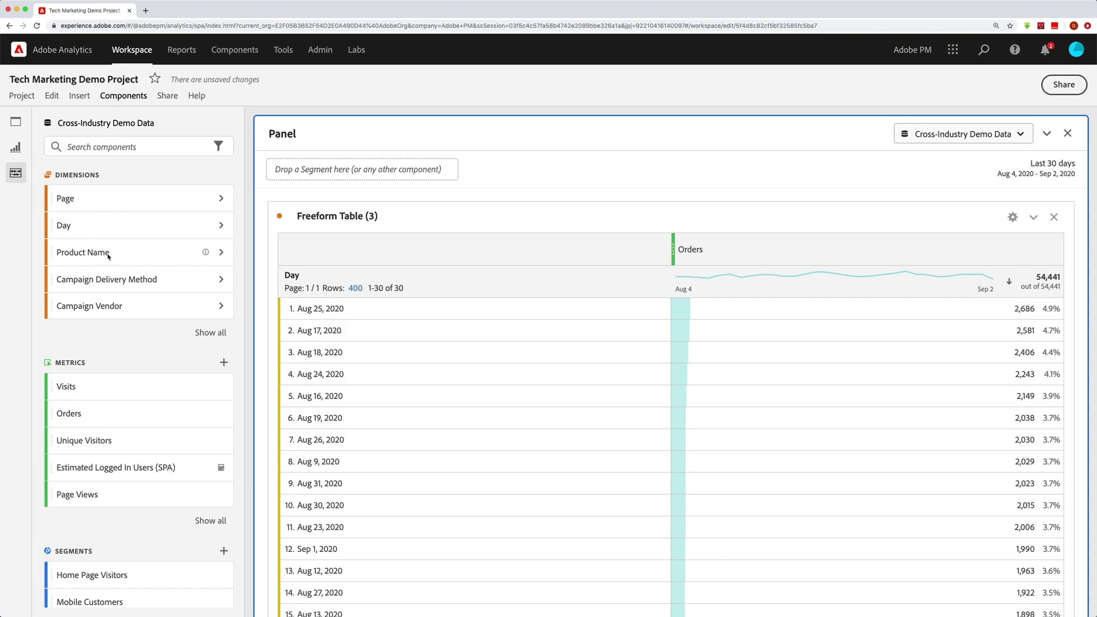
{"action": "left_click_drag", "start_coordinate": [92, 254], "coordinate": [800, 234]}
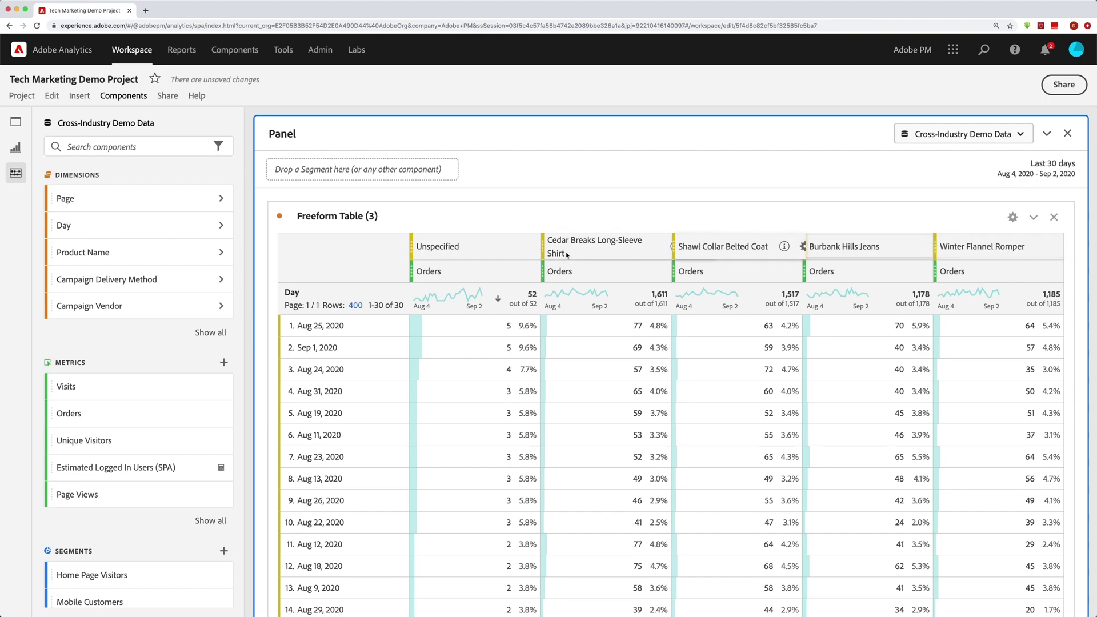
Remove the product item above each of the five Orders columns in the Day table, keeping the Orders metrics
{"action": "left_click", "coordinate": [524, 246]}
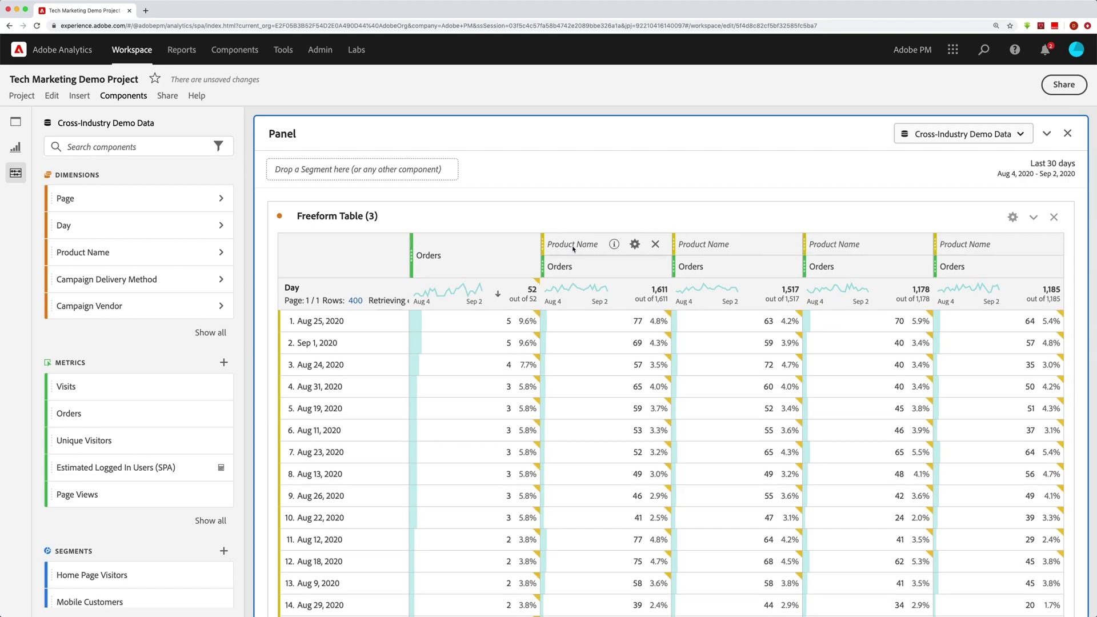
{"action": "left_click", "coordinate": [655, 244]}
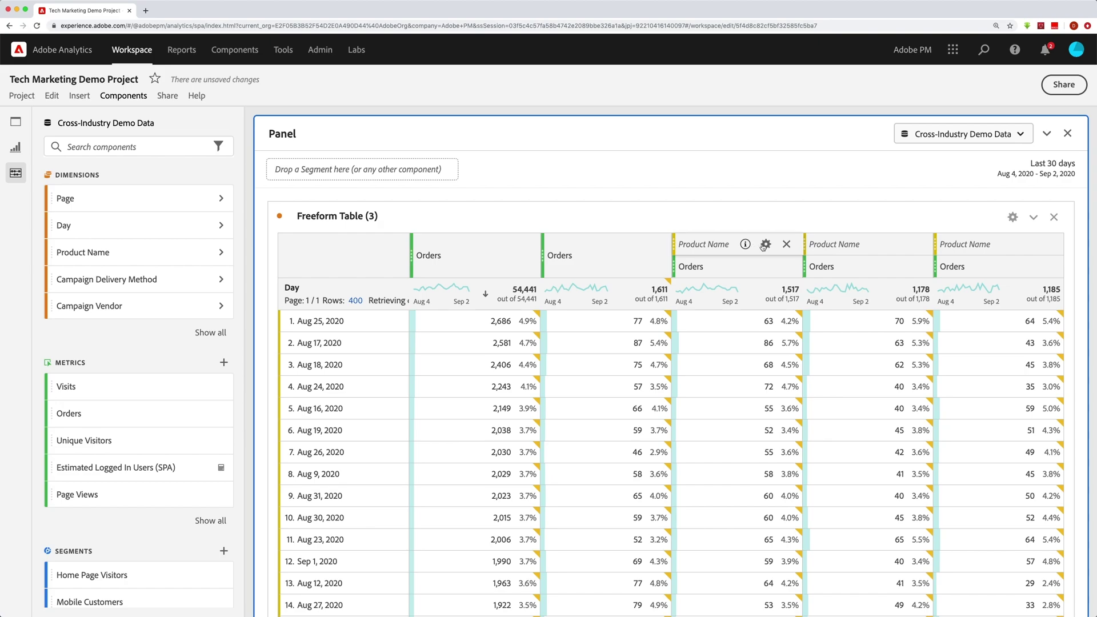
{"action": "left_click", "coordinate": [786, 244]}
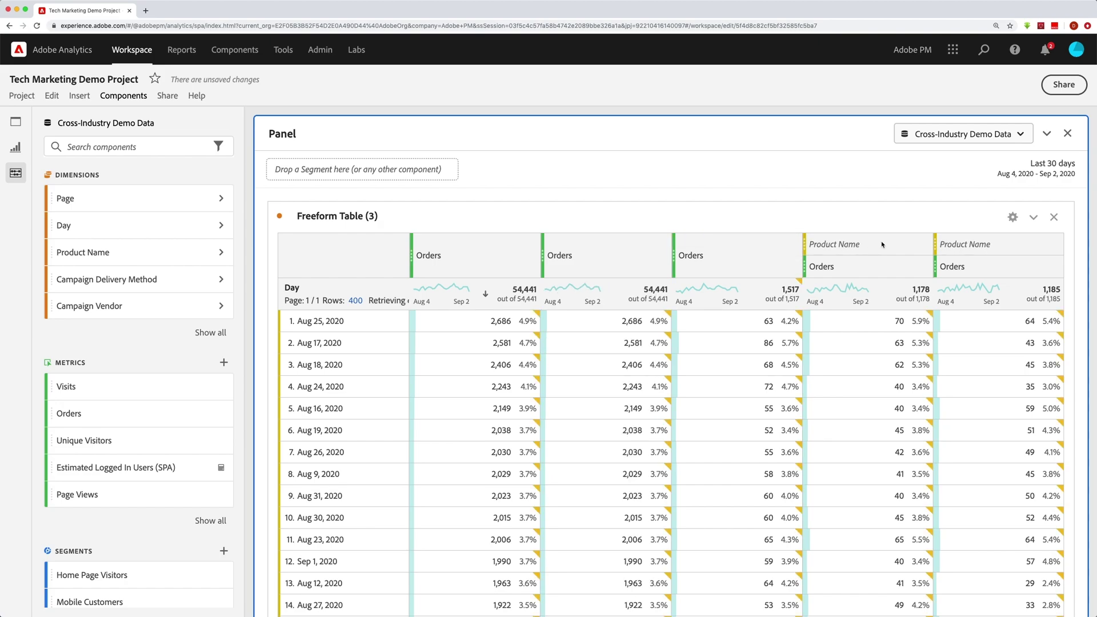
{"action": "left_click", "coordinate": [918, 244]}
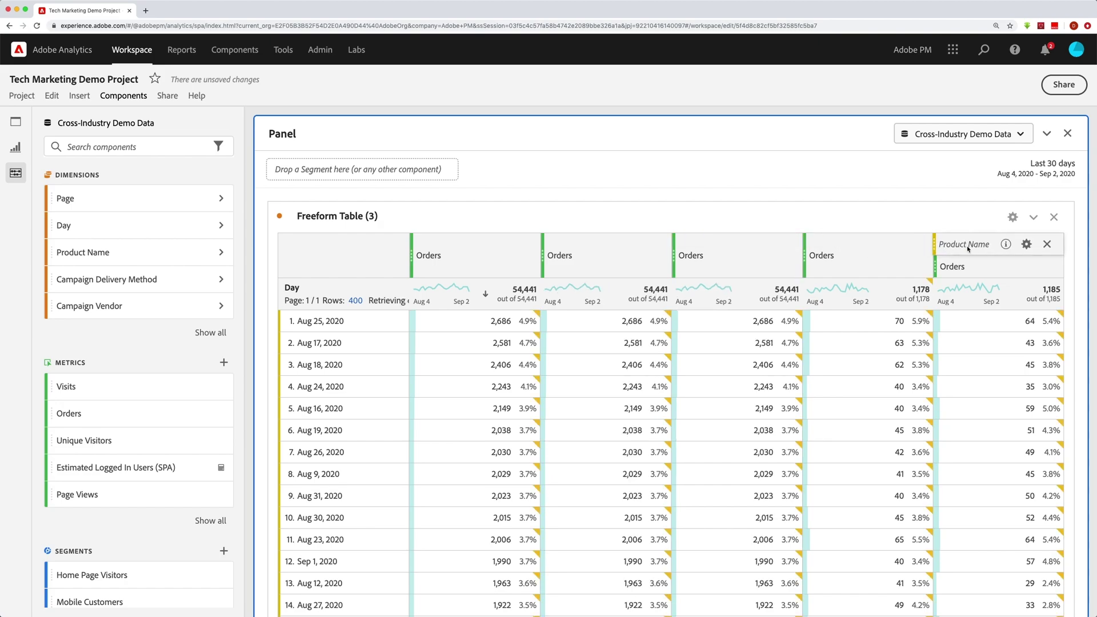
{"action": "left_click", "coordinate": [1047, 244]}
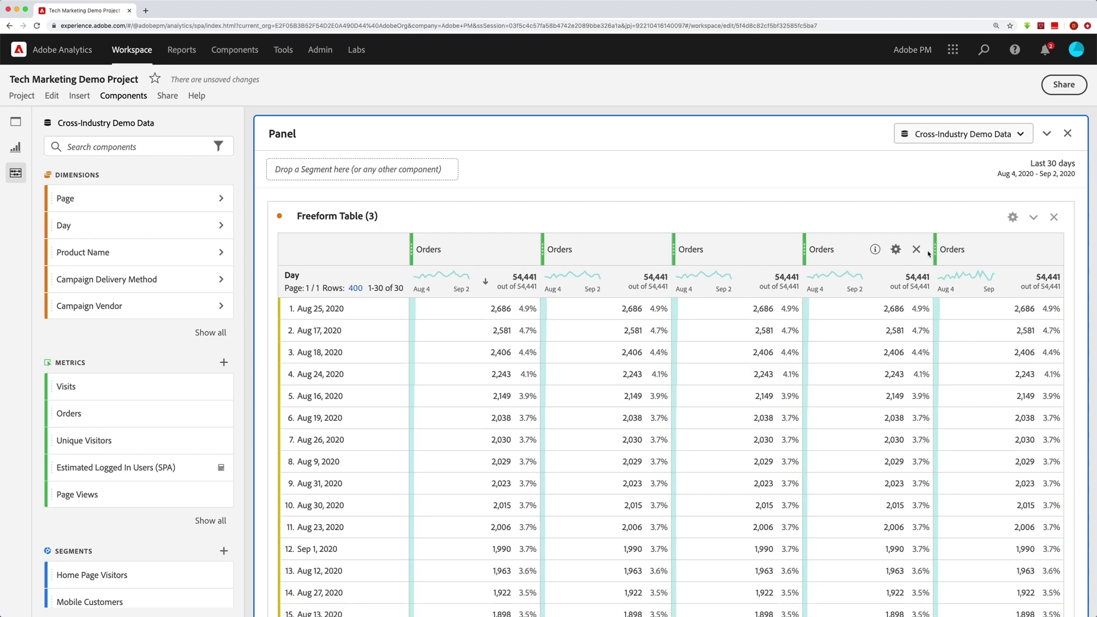
Remove the duplicate Orders columns from the Day table, keeping a single Orders column
{"action": "left_click", "coordinate": [915, 249]}
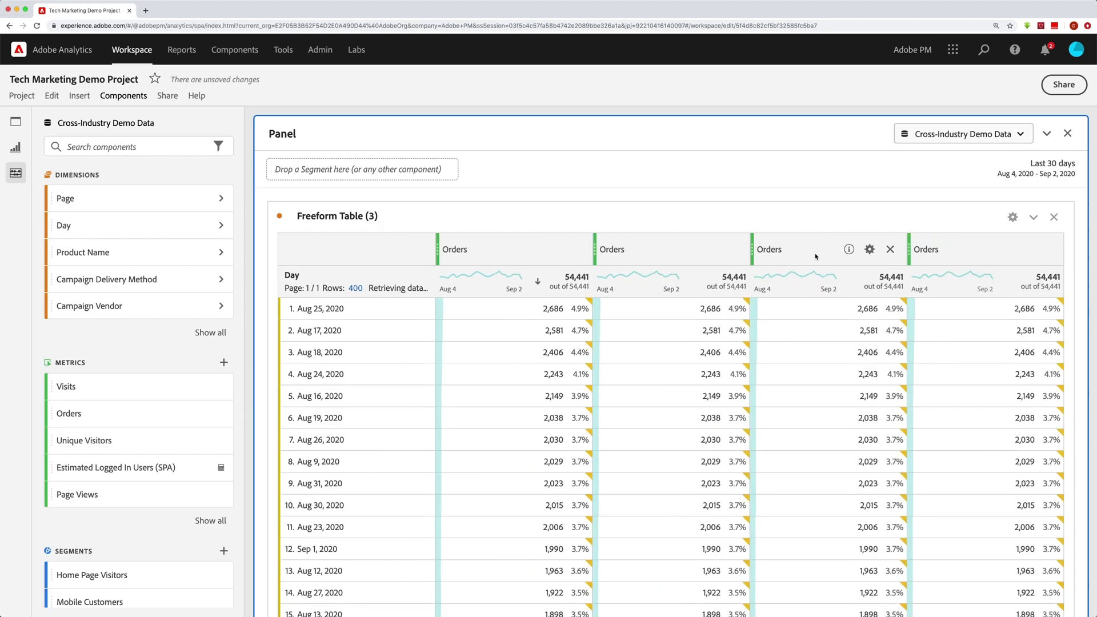
{"action": "left_click", "coordinate": [889, 249]}
{"action": "left_click", "coordinate": [851, 250]}
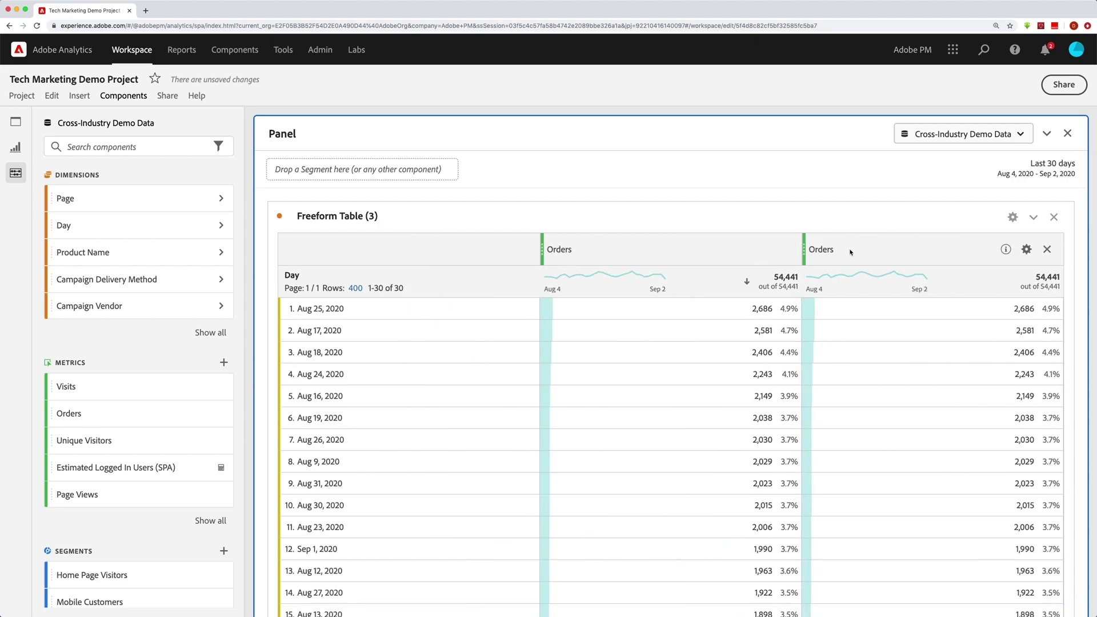
{"action": "left_click", "coordinate": [787, 249]}
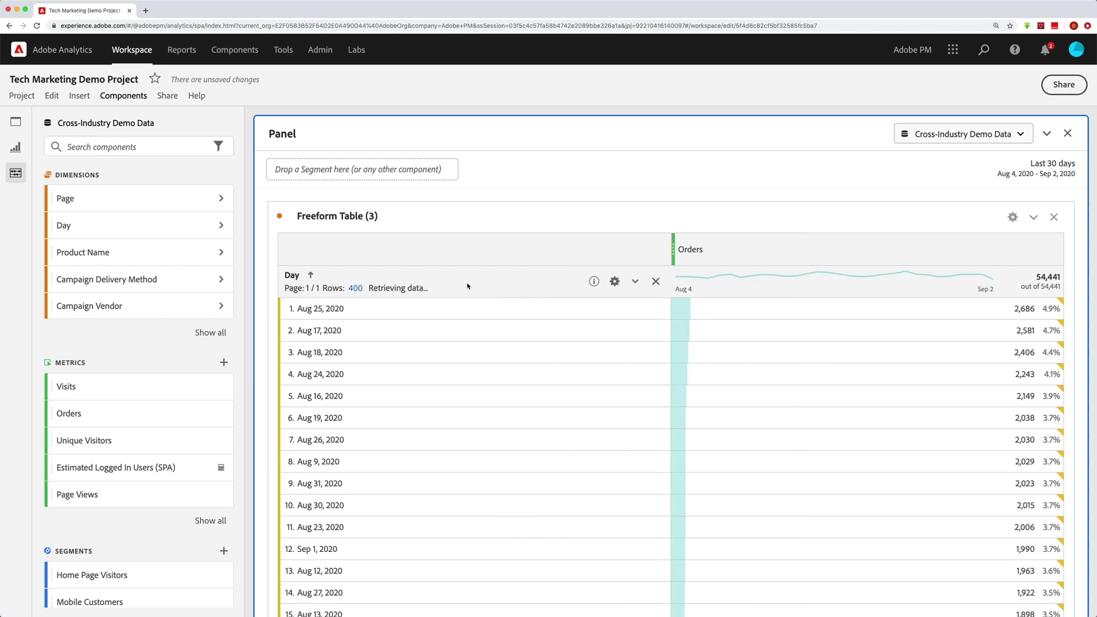
Break down the Day table's Orders column by the Product Name item Winter Flannel Romper, placed below the metric
{"action": "left_click", "coordinate": [220, 253]}
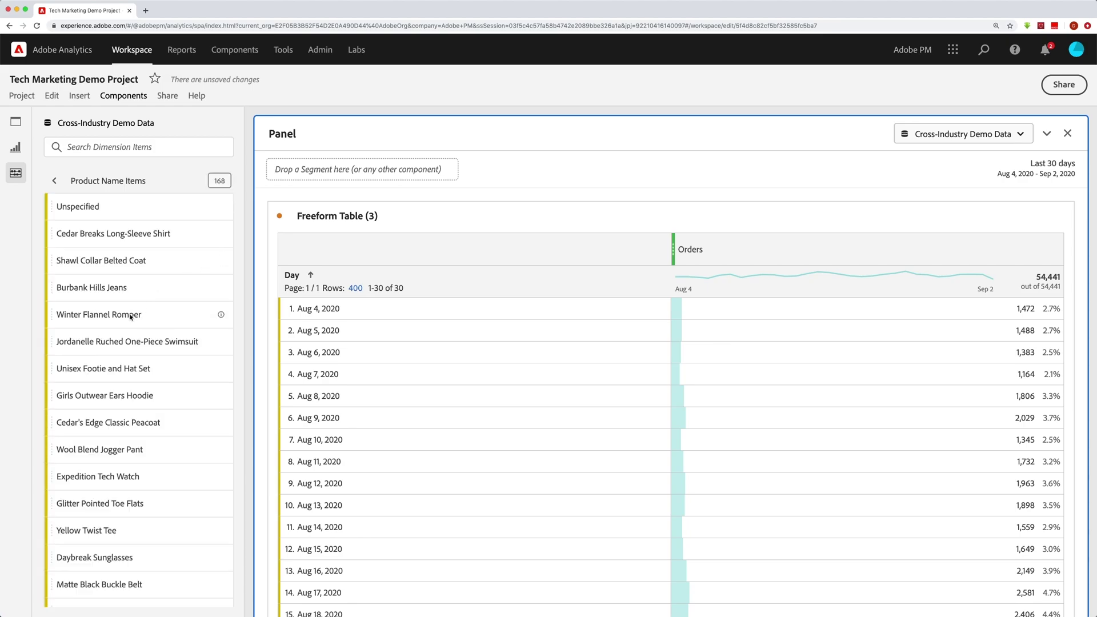
{"action": "left_click_drag", "start_coordinate": [88, 316], "coordinate": [744, 263]}
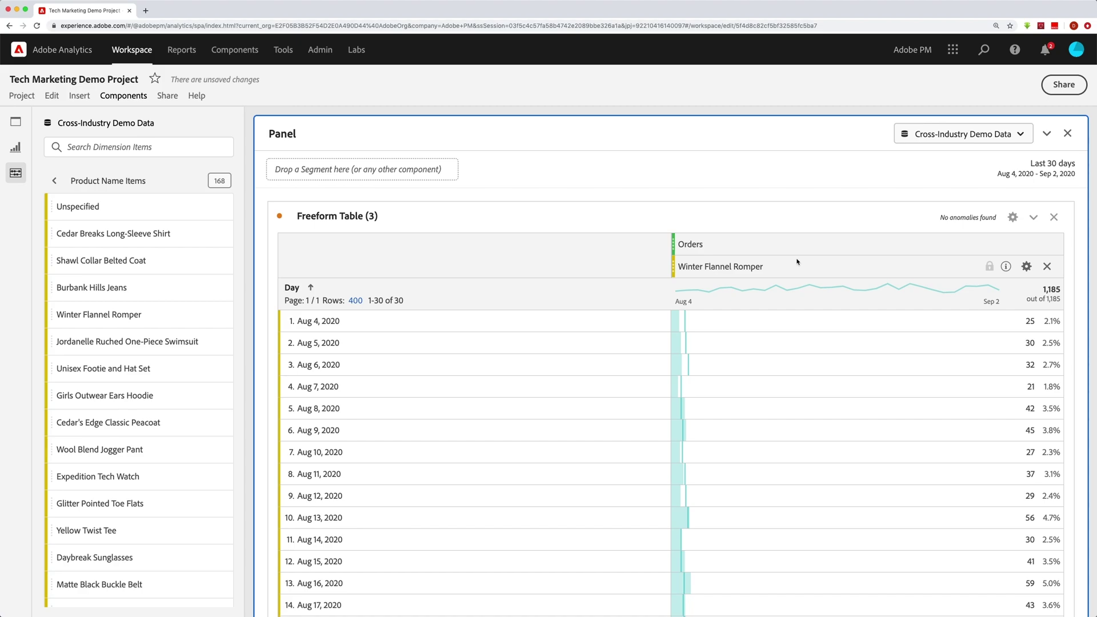
Break down the Enzo Patched Collared Shirt row in Freeform Table (2) by Campaign Delivery Method and remove that breakdown
{"action": "scroll", "coordinate": [797, 262], "scroll_direction": "down", "scroll_amount": 12}
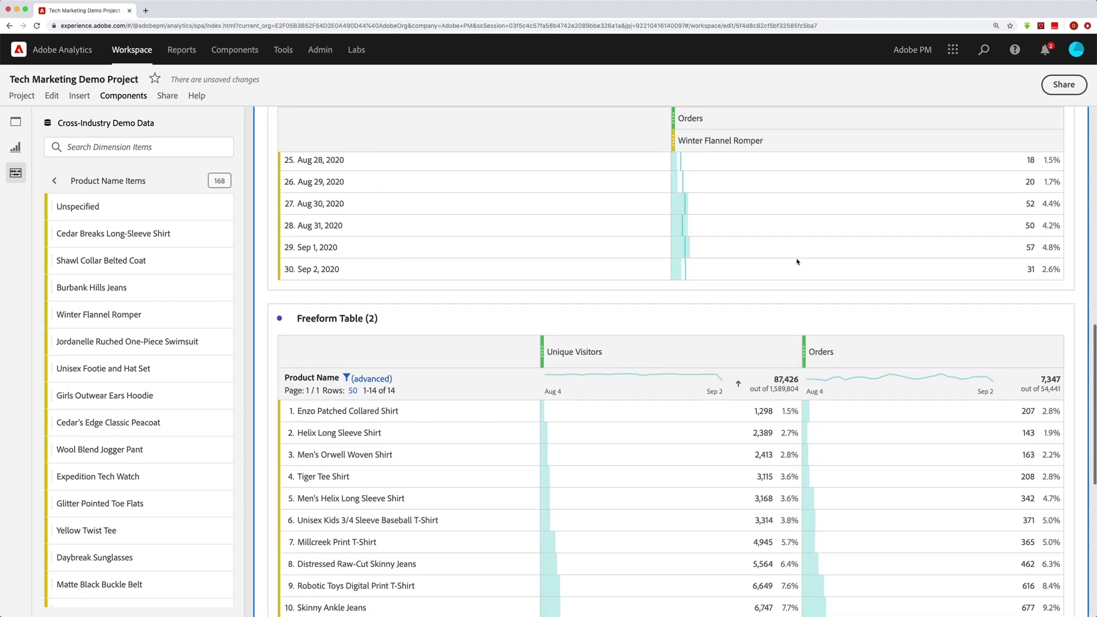
{"action": "scroll", "coordinate": [797, 262], "scroll_direction": "down", "scroll_amount": 5}
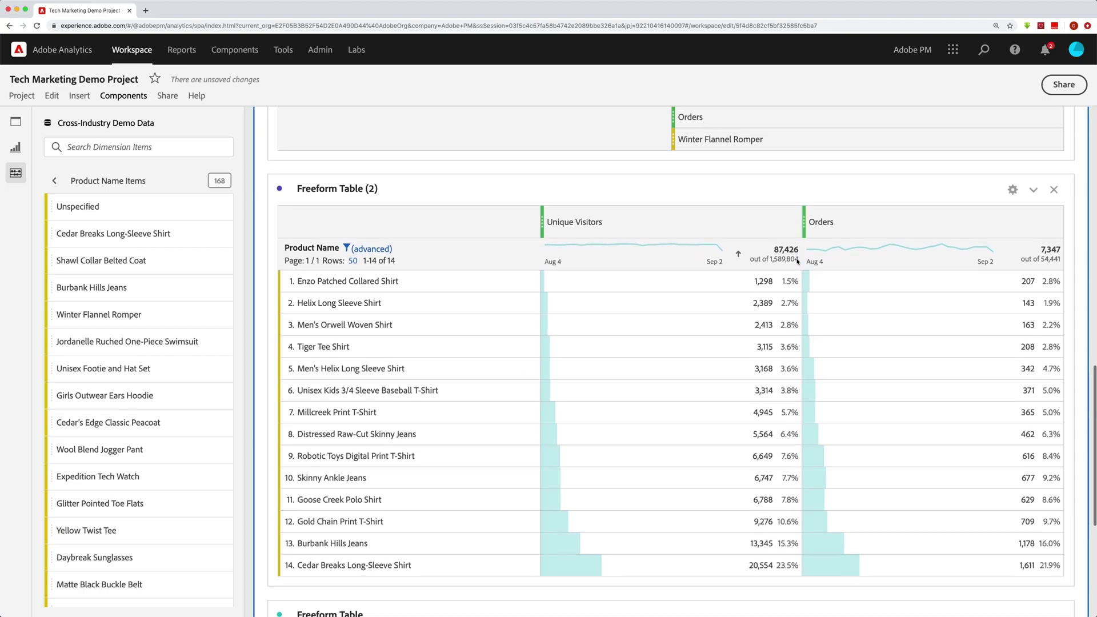
{"action": "mouse_move", "coordinate": [298, 255]}
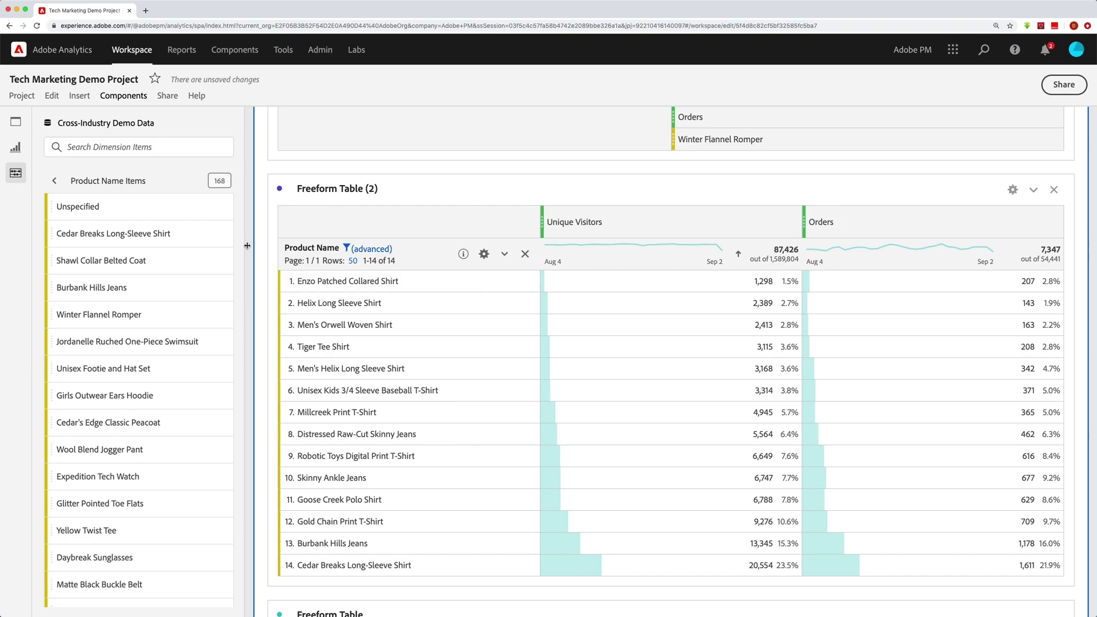
{"action": "left_click", "coordinate": [55, 182]}
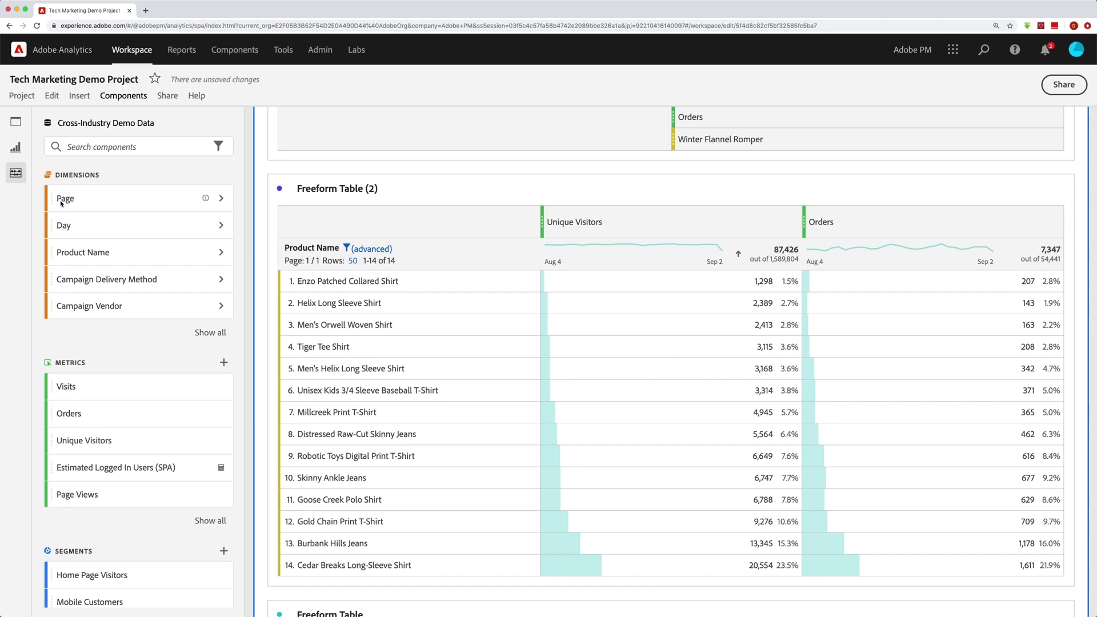
{"action": "left_click_drag", "start_coordinate": [78, 282], "coordinate": [328, 281]}
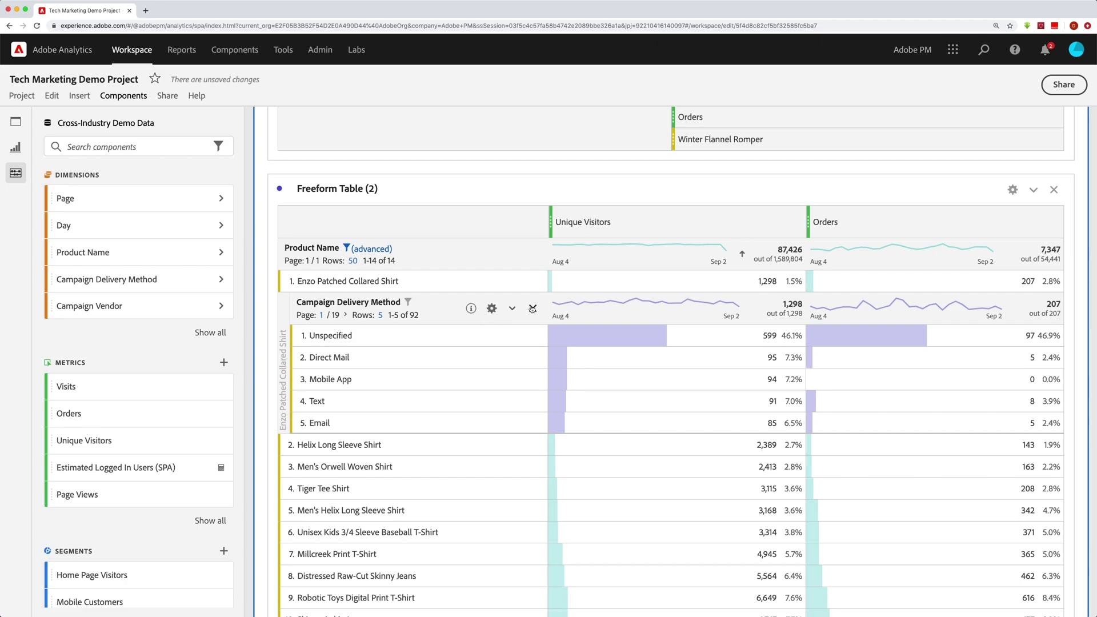
{"action": "left_click", "coordinate": [532, 309]}
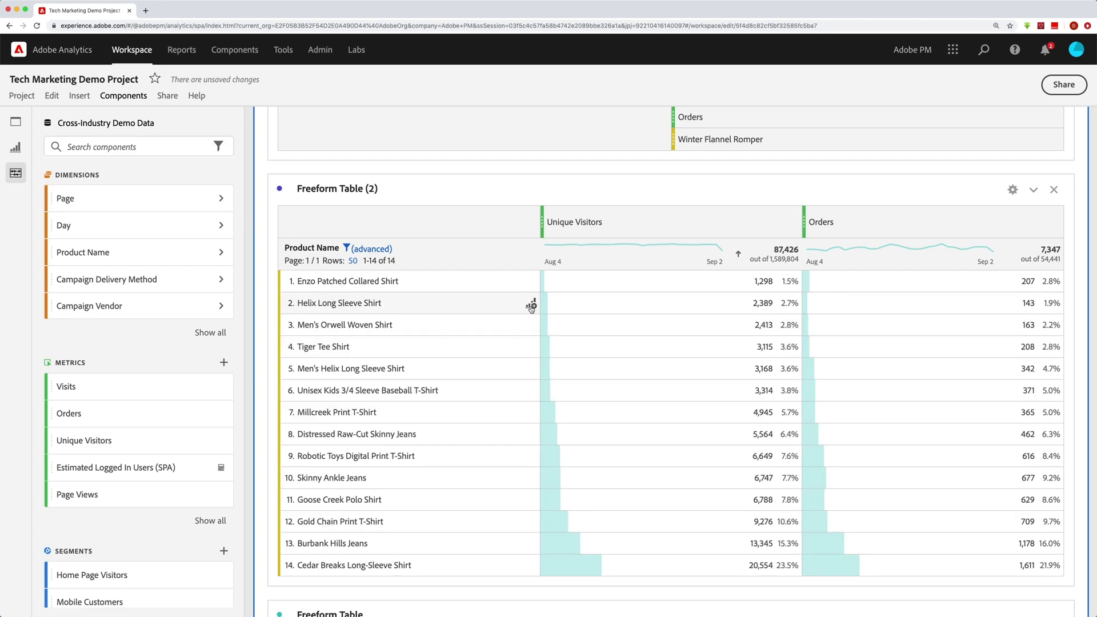
Break down the first five products in Freeform Table (2) by Campaign Delivery Method together
{"action": "left_click", "coordinate": [331, 281]}
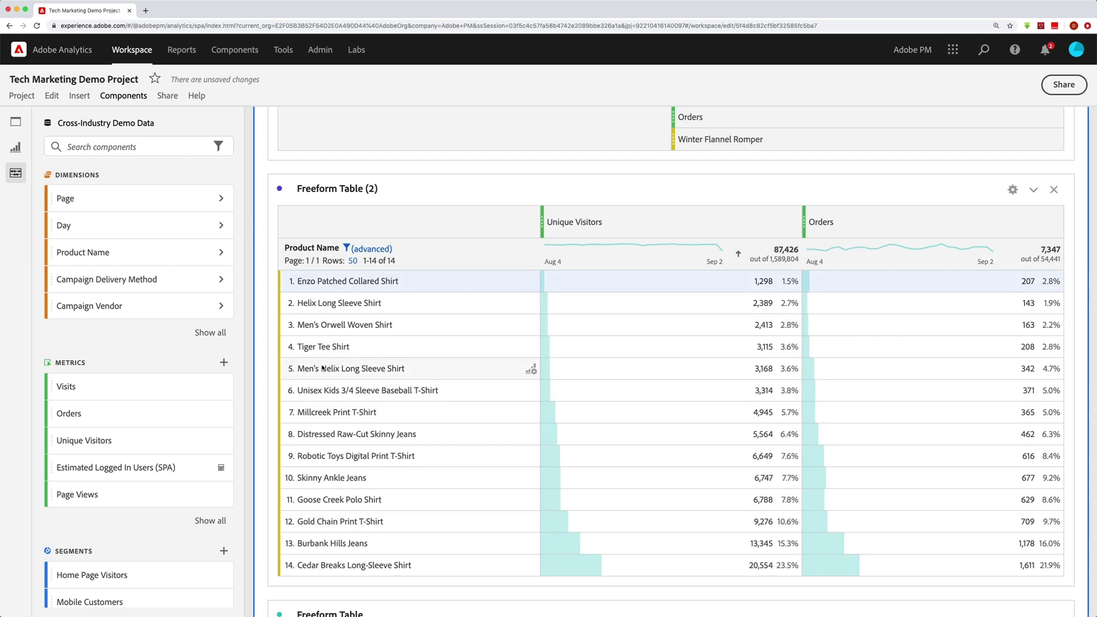
{"action": "left_click", "coordinate": [525, 368], "text": "shift"}
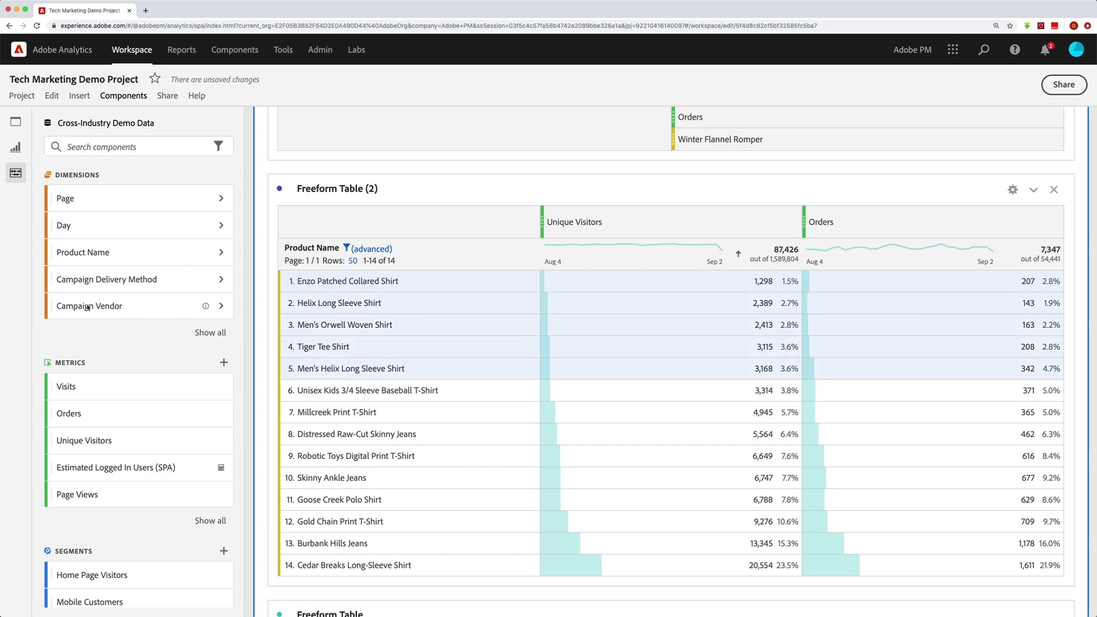
{"action": "left_click_drag", "start_coordinate": [80, 279], "coordinate": [351, 328]}
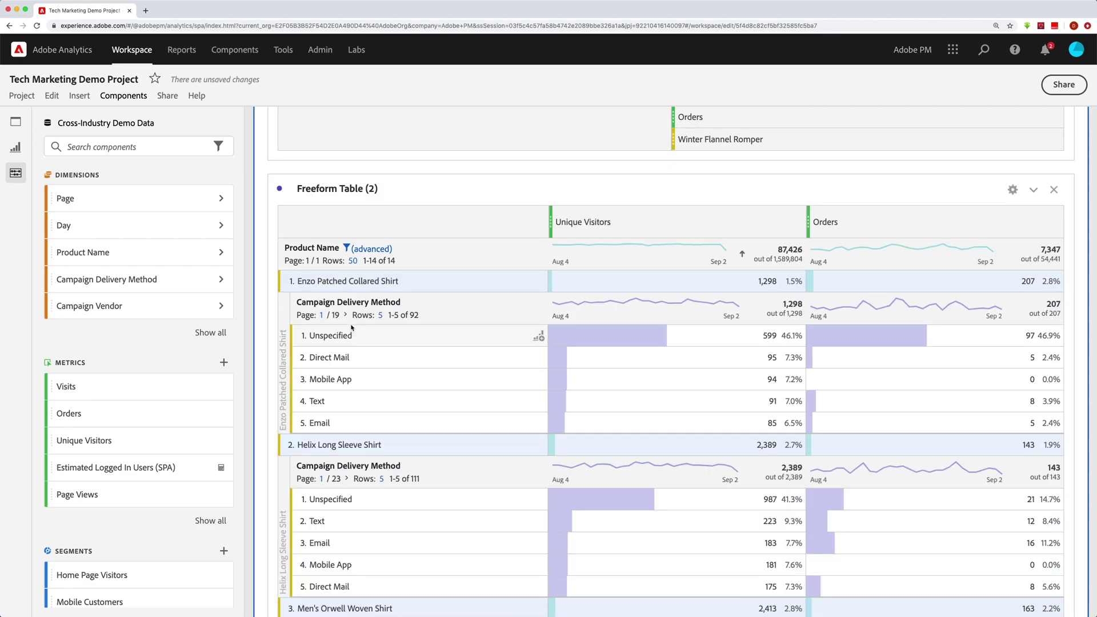
Remove the Campaign Delivery Method breakdowns from the second to fifth products, keeping the one under Enzo Patched Collared Shirt
{"action": "scroll", "coordinate": [352, 327], "scroll_direction": "down", "scroll_amount": 5}
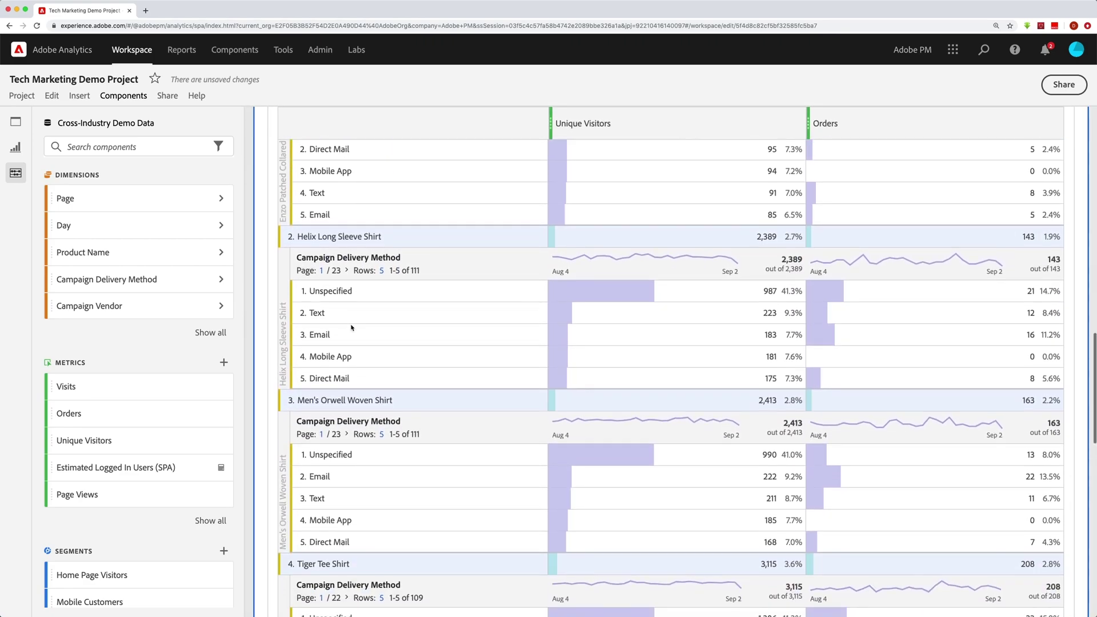
{"action": "left_click", "coordinate": [533, 263]}
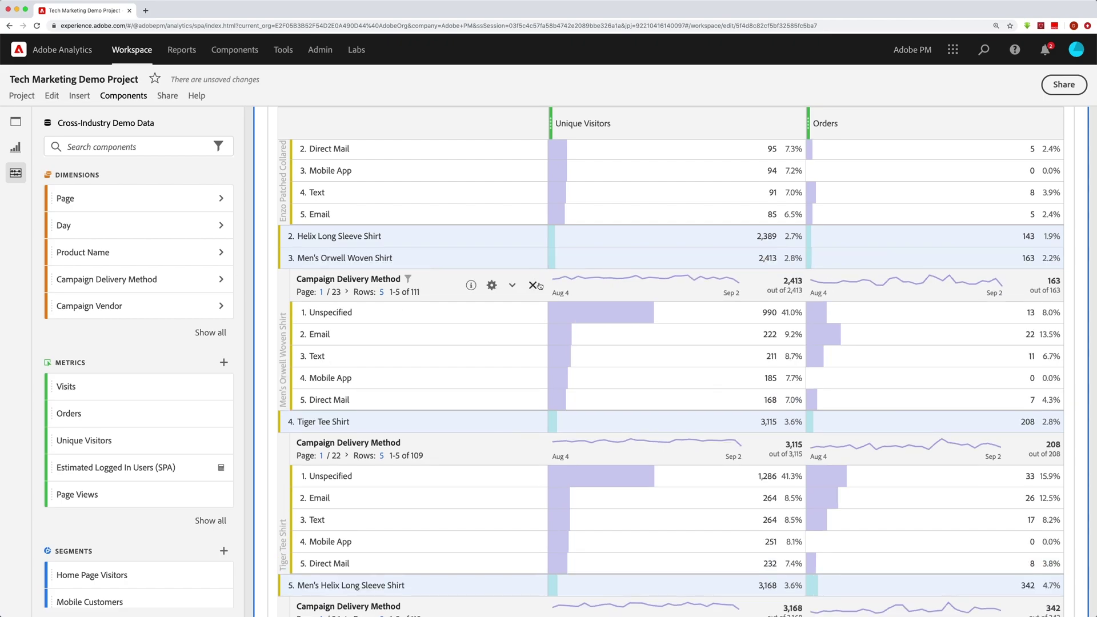
{"action": "left_click", "coordinate": [533, 287]}
{"action": "left_click", "coordinate": [533, 308]}
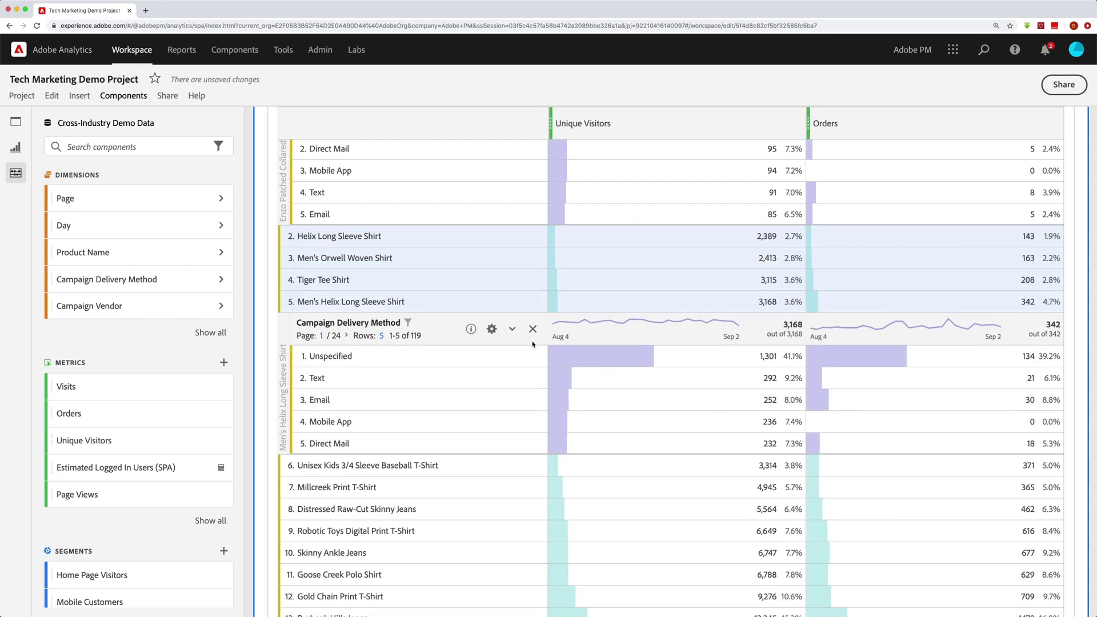
{"action": "left_click", "coordinate": [533, 329]}
Sort the product table by Orders descending, and re-sort it by Unique Visitors descending
{"action": "scroll", "coordinate": [531, 292], "scroll_direction": "up", "scroll_amount": 4}
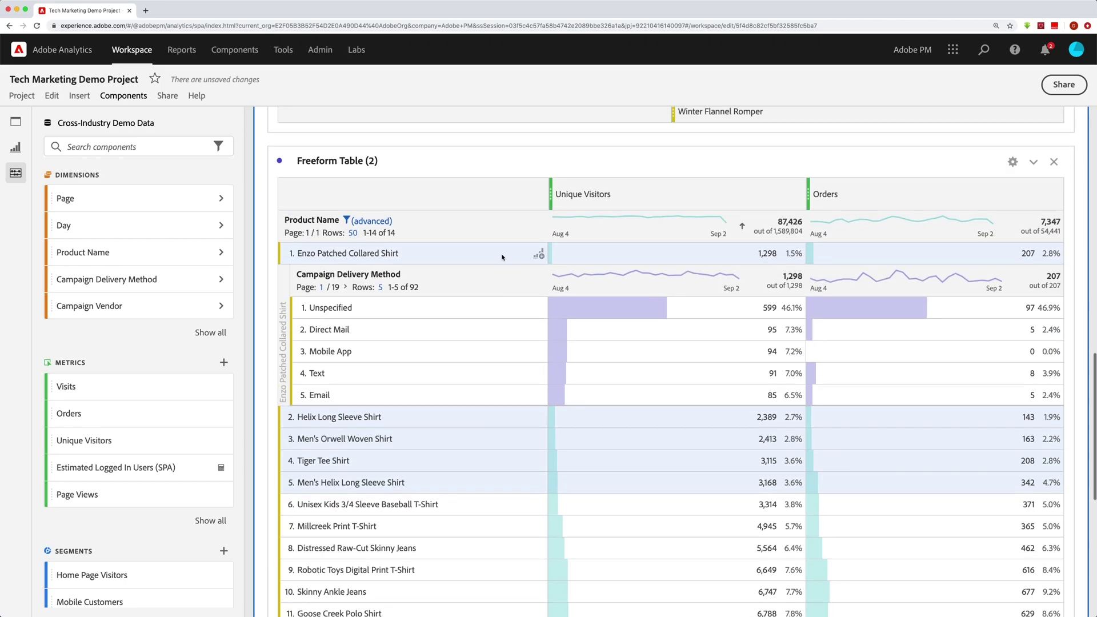
{"action": "mouse_move", "coordinate": [534, 283]}
{"action": "left_click", "coordinate": [1009, 227]}
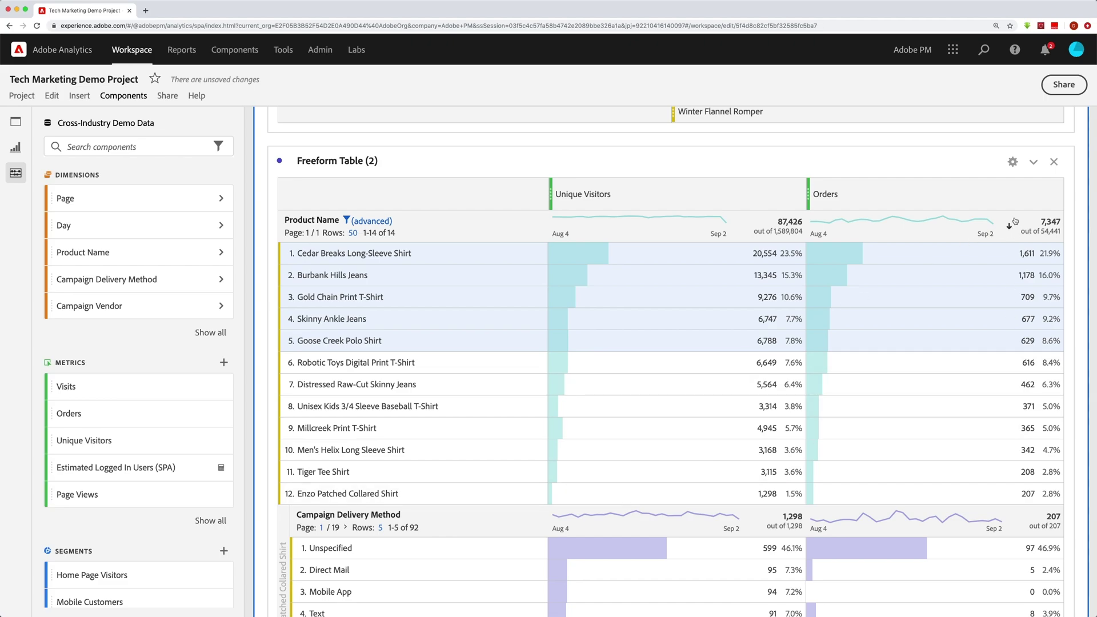
{"action": "scroll", "coordinate": [803, 281], "scroll_direction": "down", "scroll_amount": 1}
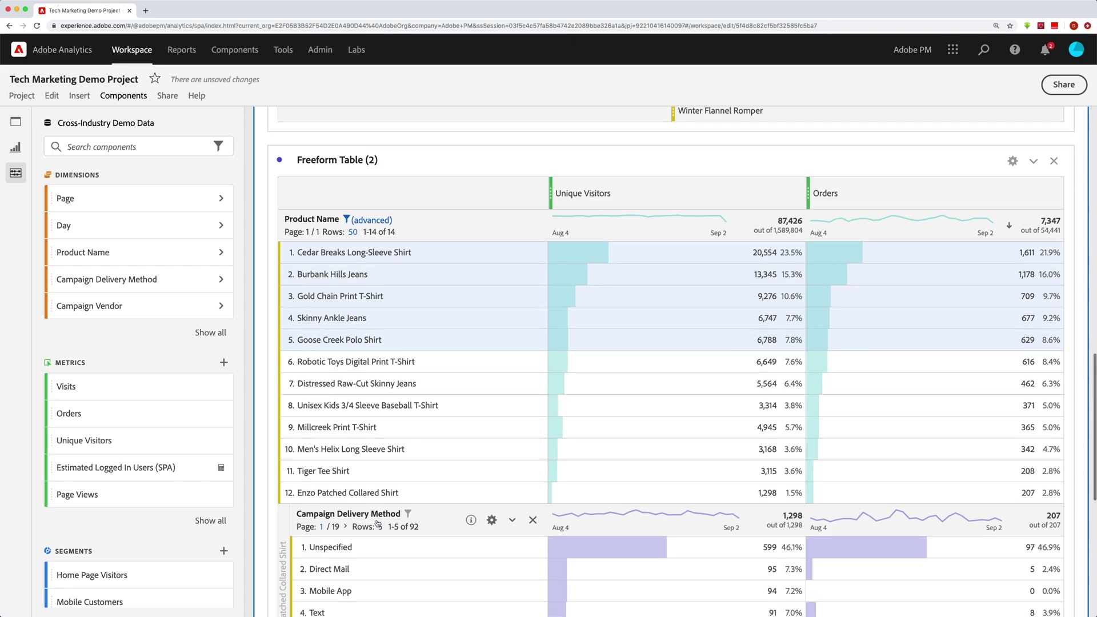
{"action": "scroll", "coordinate": [804, 280], "scroll_direction": "down", "scroll_amount": 1}
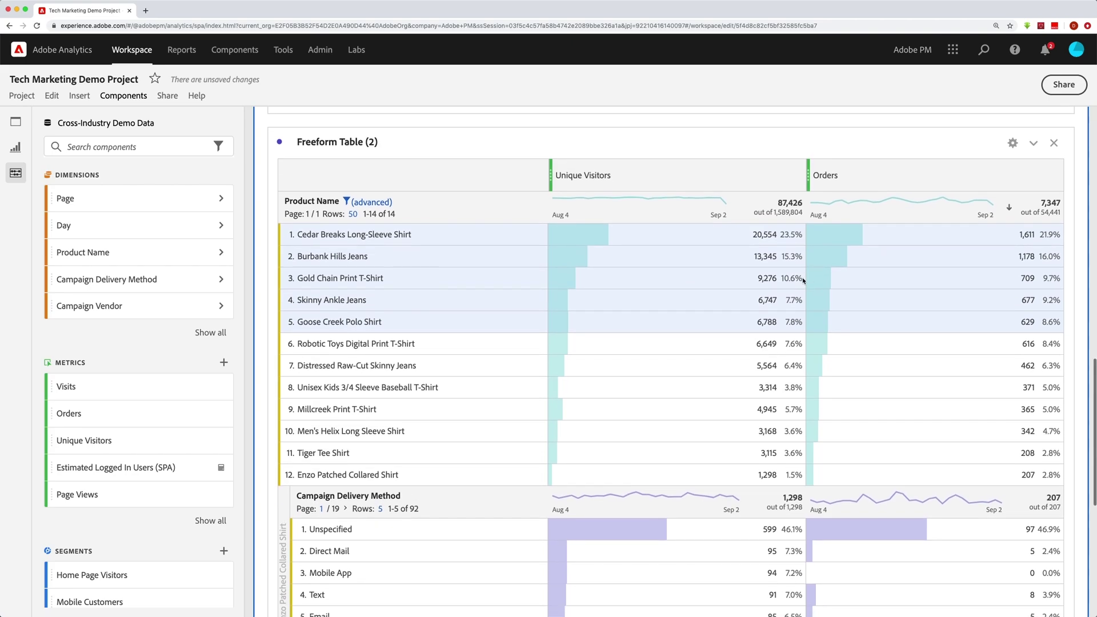
{"action": "left_click", "coordinate": [743, 208]}
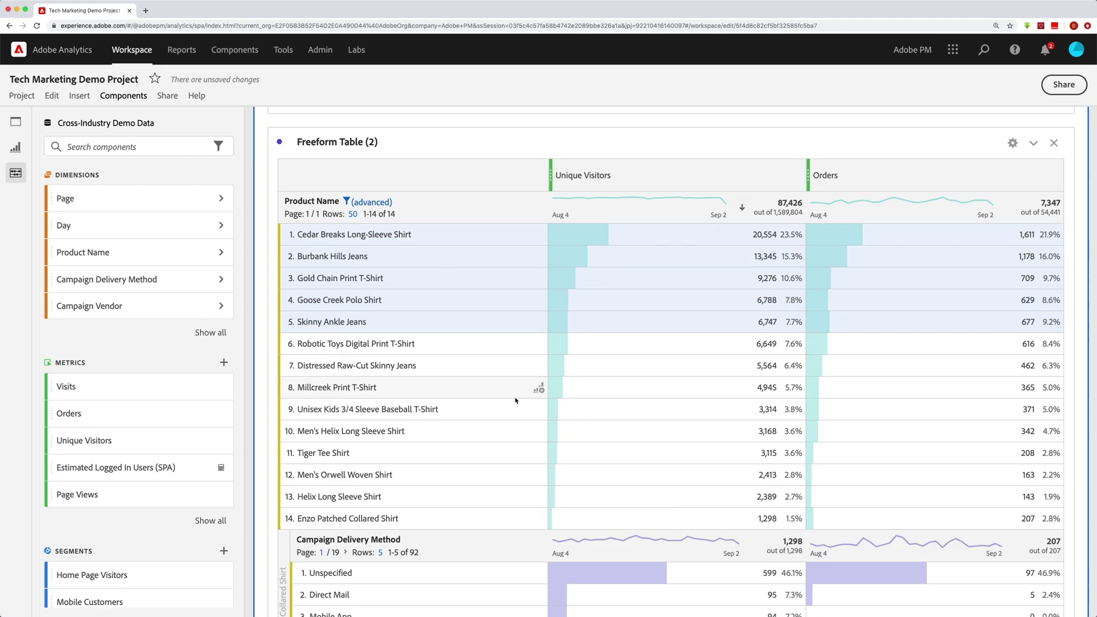
Remove the Campaign Delivery Method breakdown under Enzo Patched Collared Shirt
{"action": "mouse_move", "coordinate": [402, 538]}
{"action": "scroll", "coordinate": [403, 538], "scroll_direction": "down", "scroll_amount": 5}
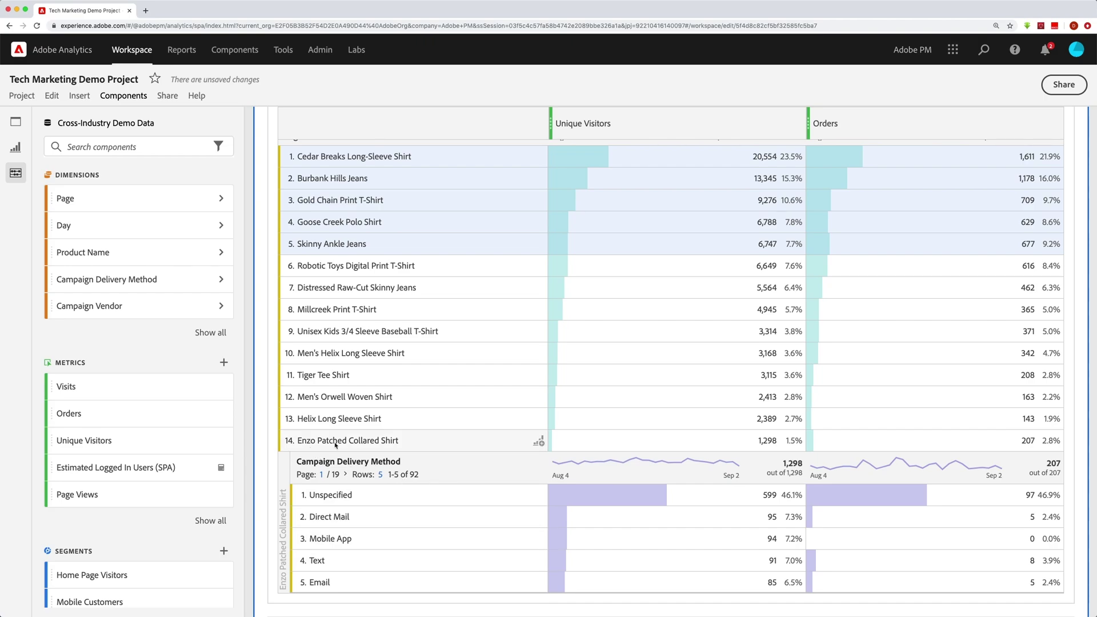
{"action": "left_click", "coordinate": [532, 468]}
{"action": "scroll", "coordinate": [443, 421], "scroll_direction": "up", "scroll_amount": 3}
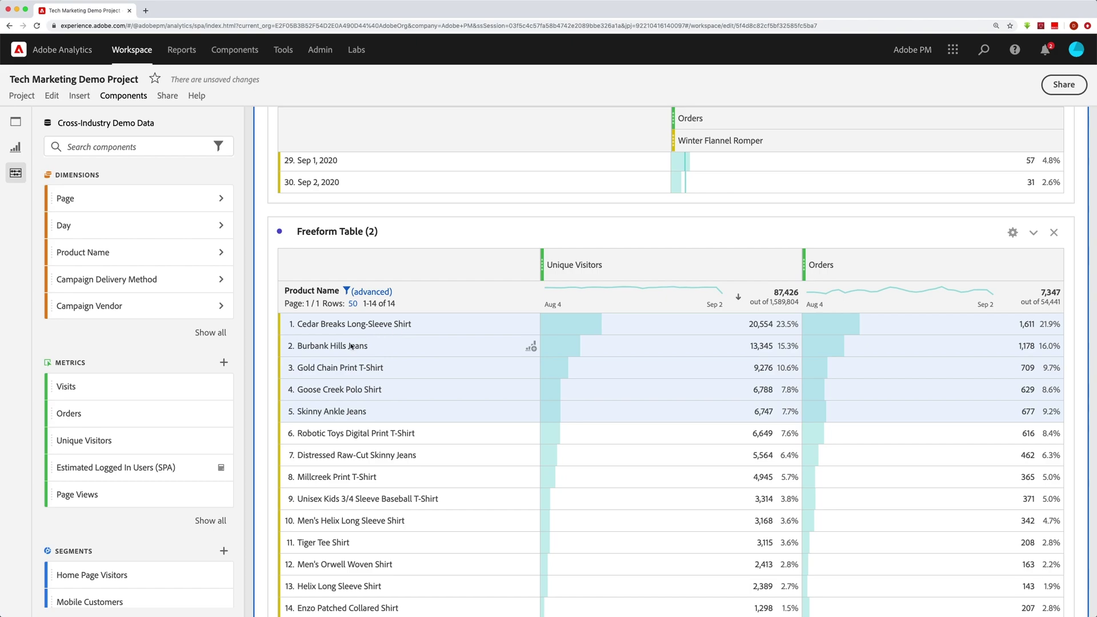
Enable Breakdown by position in the row settings of the Product Name dimension in Freeform Table (2)
{"action": "left_click", "coordinate": [367, 324]}
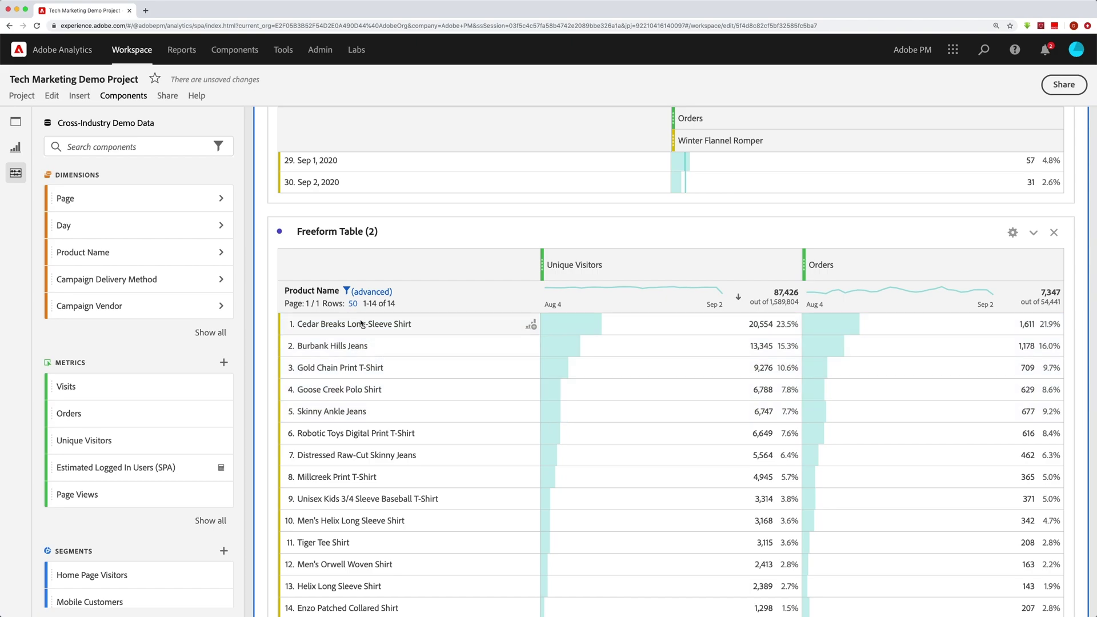
{"action": "left_click", "coordinate": [350, 368], "text": "shift"}
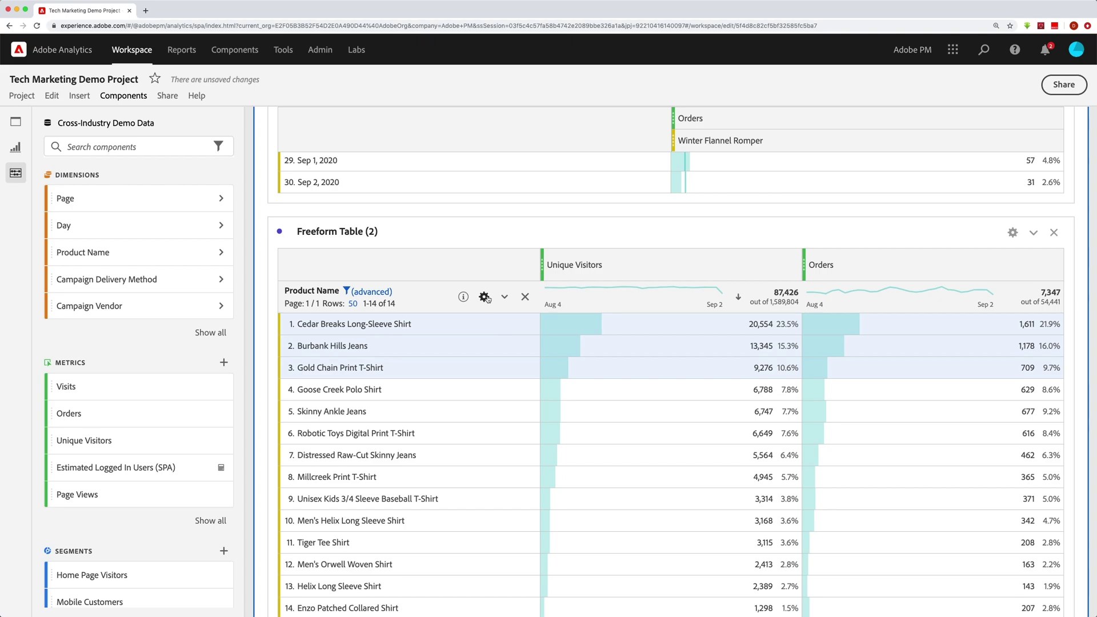
{"action": "left_click", "coordinate": [484, 297]}
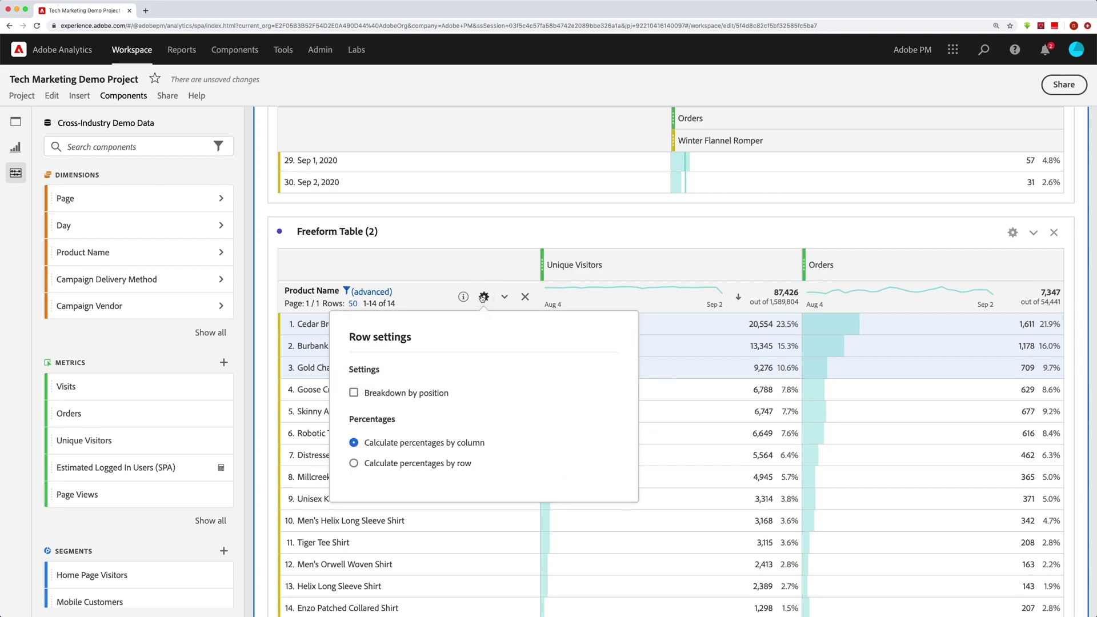
{"action": "left_click", "coordinate": [354, 393]}
{"action": "left_click", "coordinate": [421, 290]}
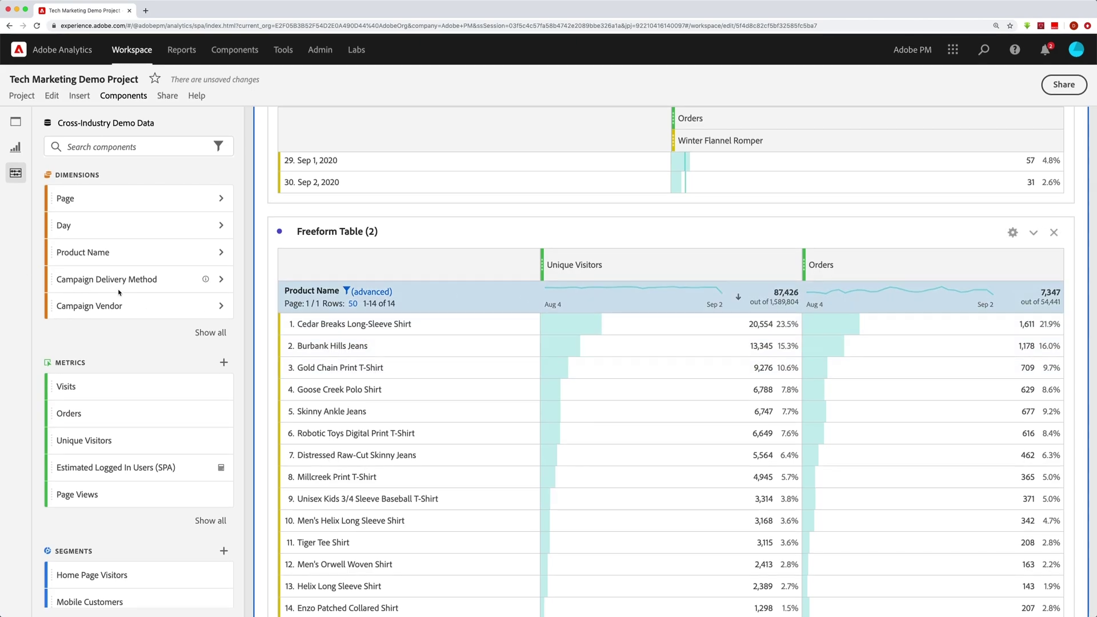
Break down the top three products, Cedar Breaks Long-Sleeve Shirt to Gold Chain Print T-Shirt, by Campaign Delivery Method
{"action": "left_click", "coordinate": [293, 324]}
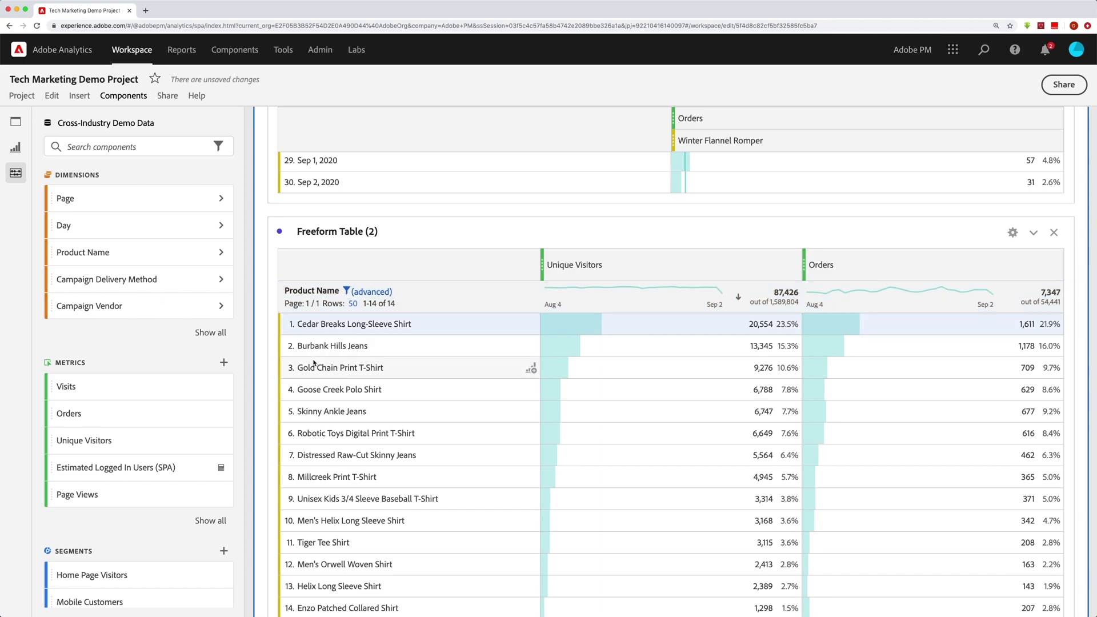
{"action": "left_click", "coordinate": [290, 361], "text": "shift"}
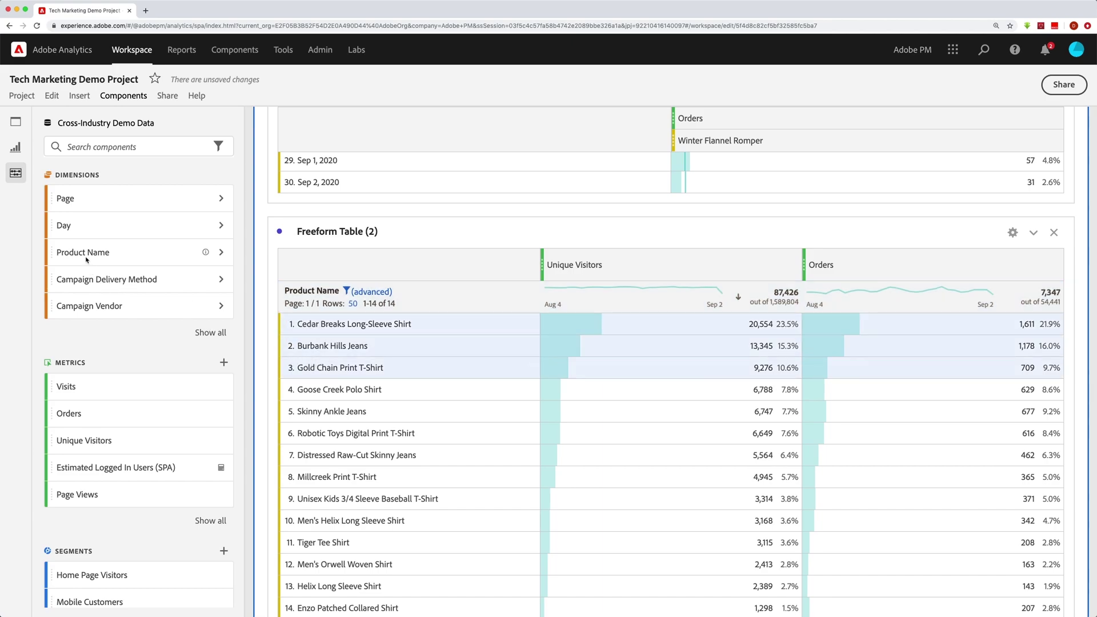
{"action": "left_click_drag", "start_coordinate": [139, 280], "coordinate": [353, 340]}
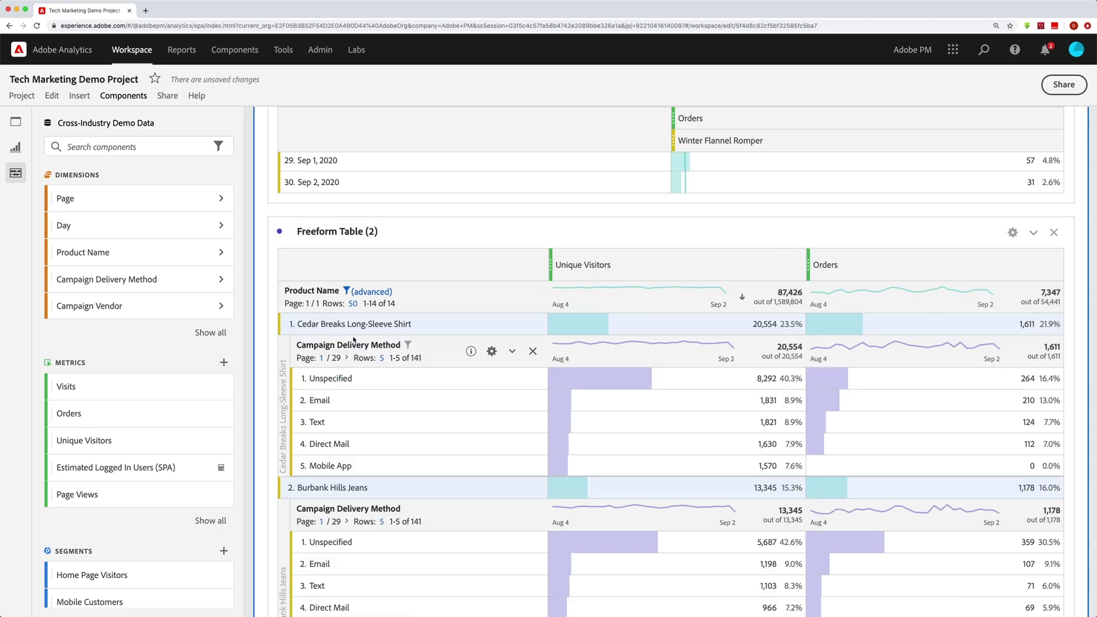
Set the panel's date range to the single day August 19, 2020
{"action": "scroll", "coordinate": [942, 298], "scroll_direction": "up", "scroll_amount": 6}
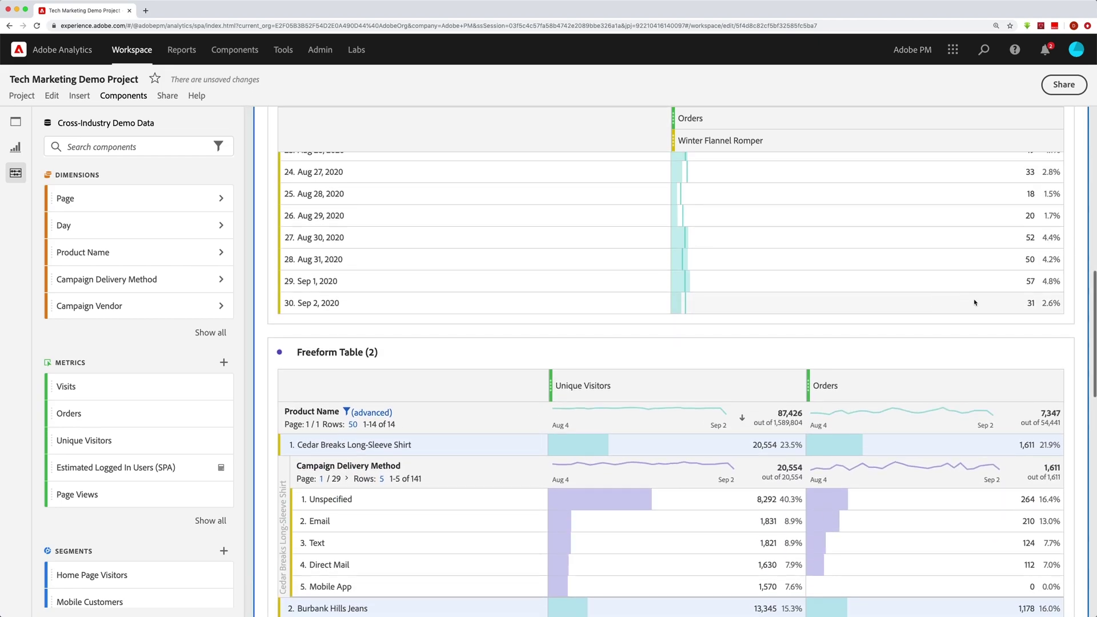
{"action": "scroll", "coordinate": [994, 301], "scroll_direction": "up", "scroll_amount": 8}
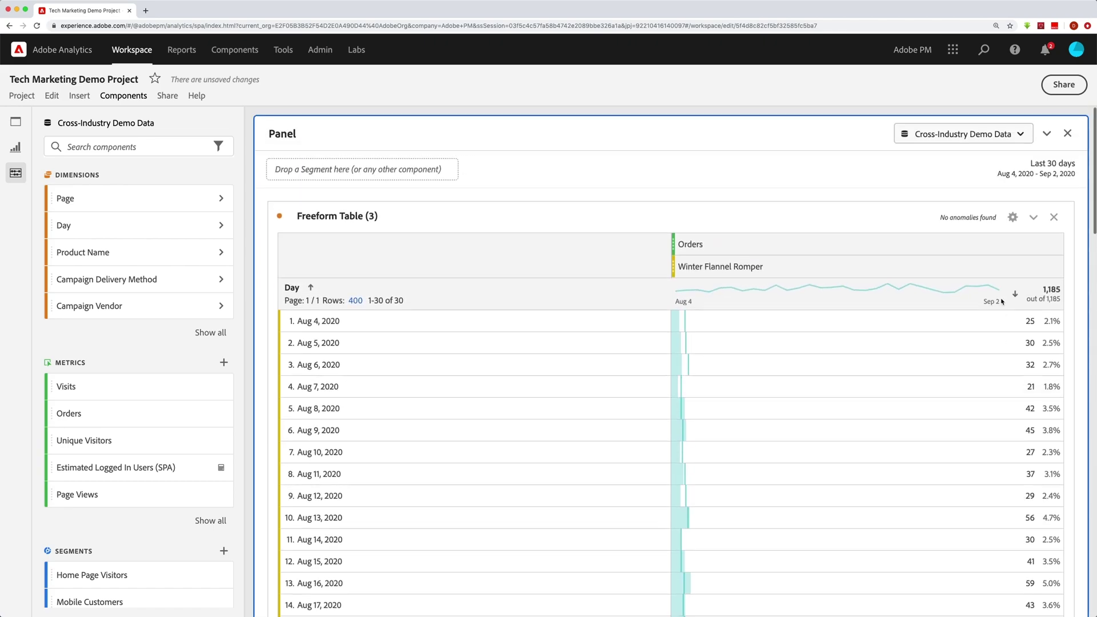
{"action": "left_click", "coordinate": [1045, 167]}
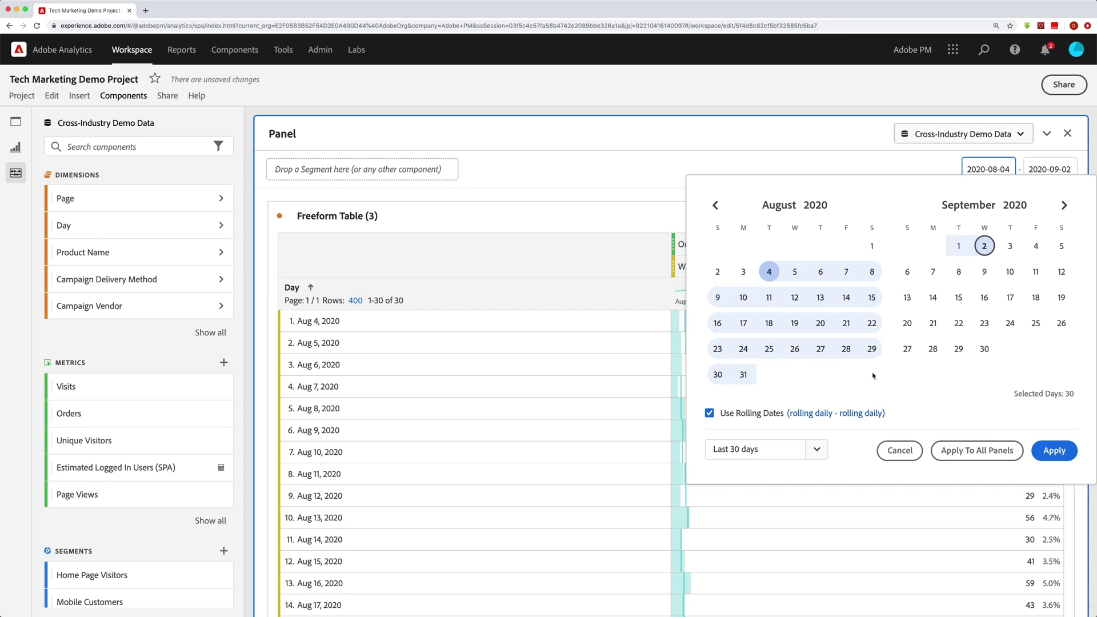
{"action": "left_click", "coordinate": [795, 323]}
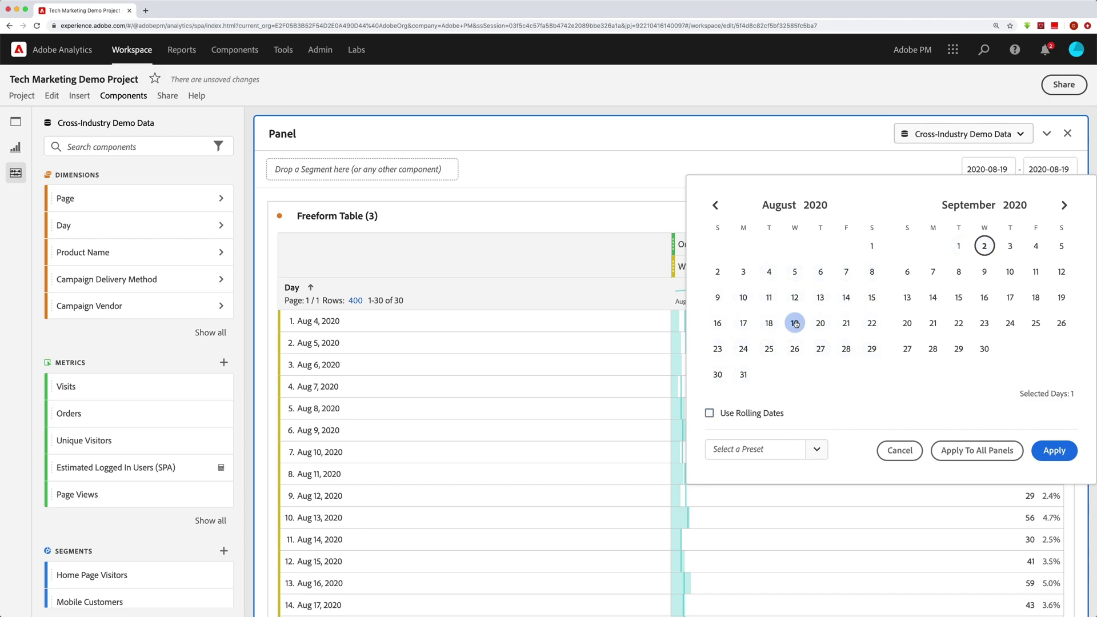
{"action": "left_click", "coordinate": [1060, 451]}
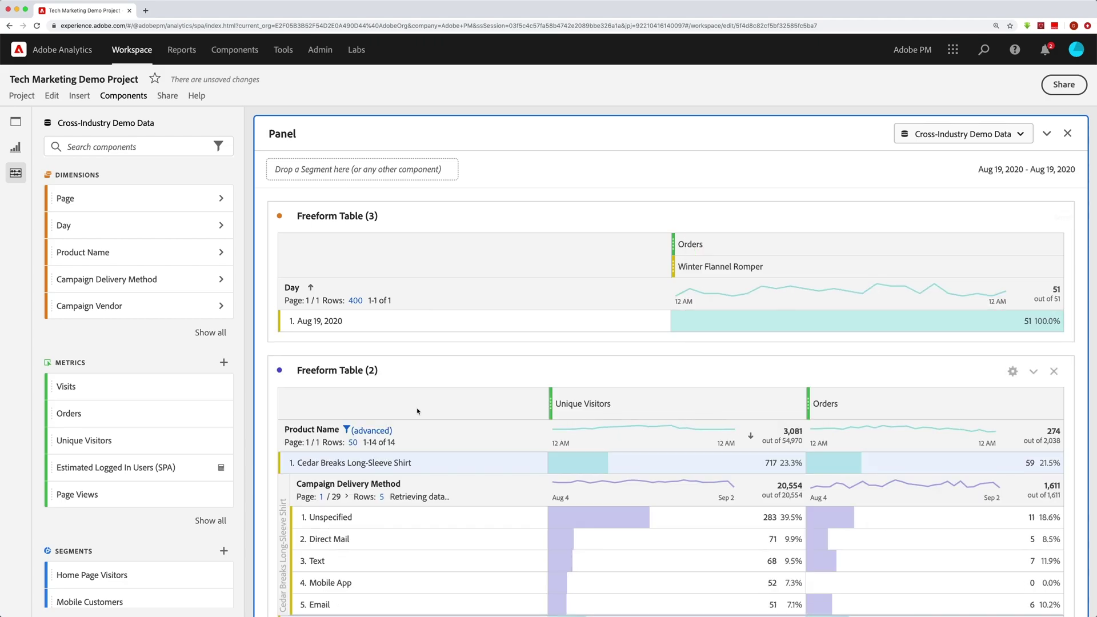
Examine the top three products' Campaign Delivery Method breakdowns and the Product Name row settings in Freeform Table (2)
{"action": "scroll", "coordinate": [417, 412], "scroll_direction": "down", "scroll_amount": 1}
{"action": "scroll", "coordinate": [418, 411], "scroll_direction": "down", "scroll_amount": 7}
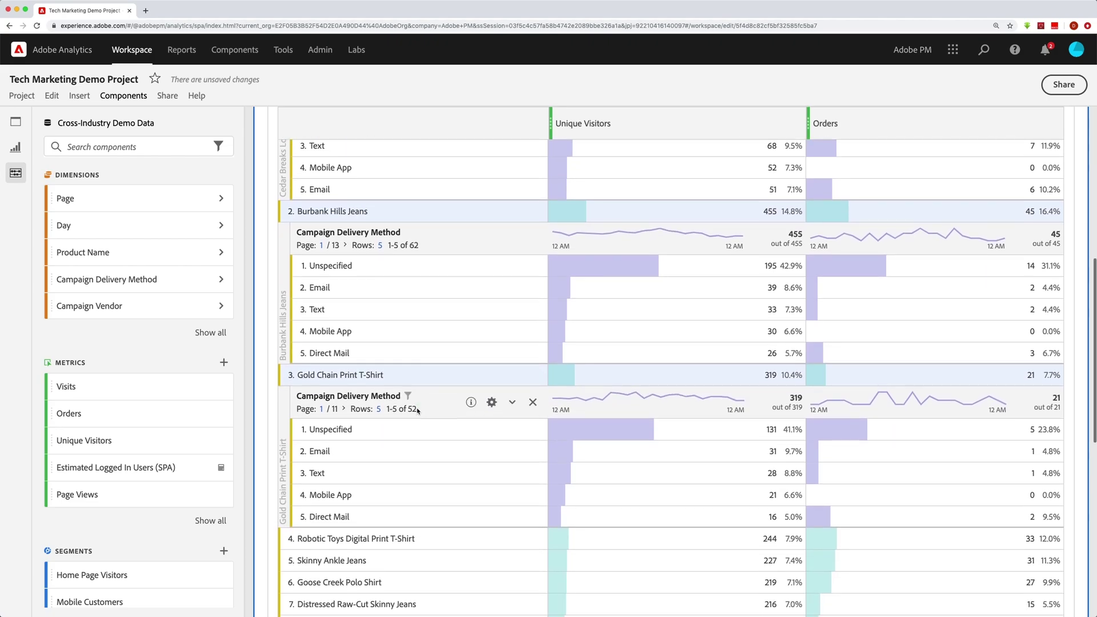
{"action": "scroll", "coordinate": [417, 411], "scroll_direction": "up", "scroll_amount": 3}
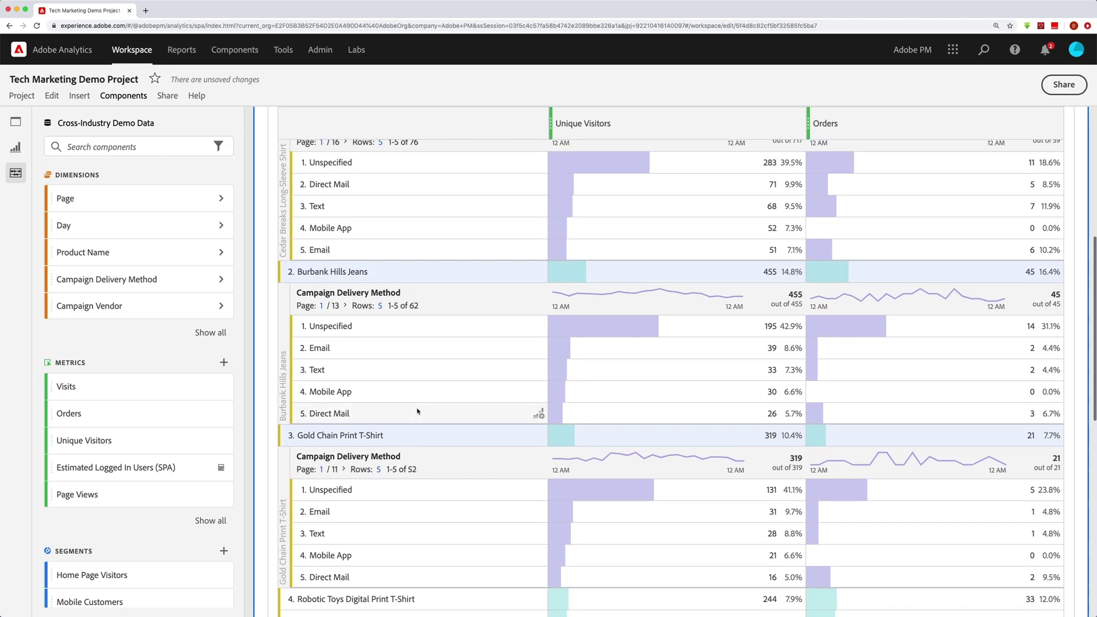
{"action": "scroll", "coordinate": [417, 412], "scroll_direction": "up", "scroll_amount": 1}
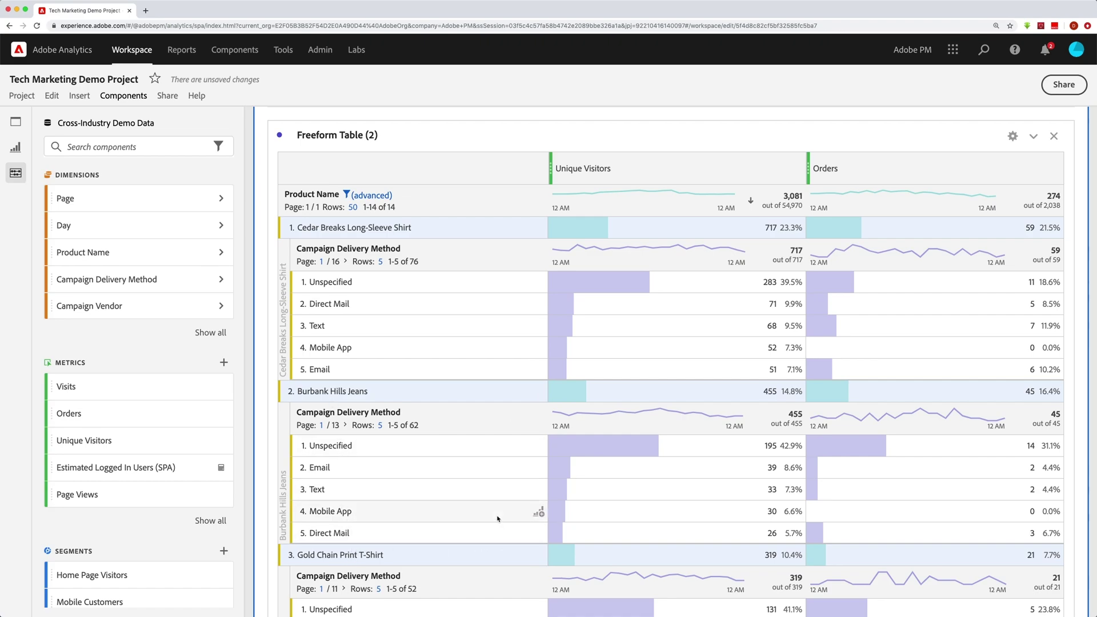
{"action": "scroll", "coordinate": [509, 497], "scroll_direction": "down", "scroll_amount": 1}
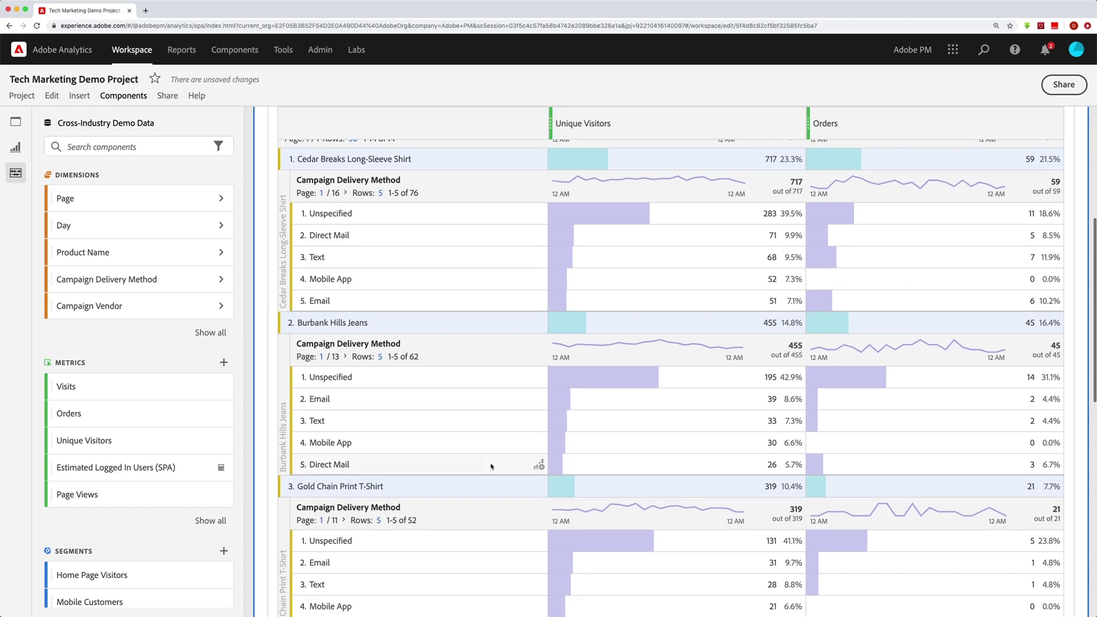
{"action": "scroll", "coordinate": [461, 309], "scroll_direction": "up", "scroll_amount": 2}
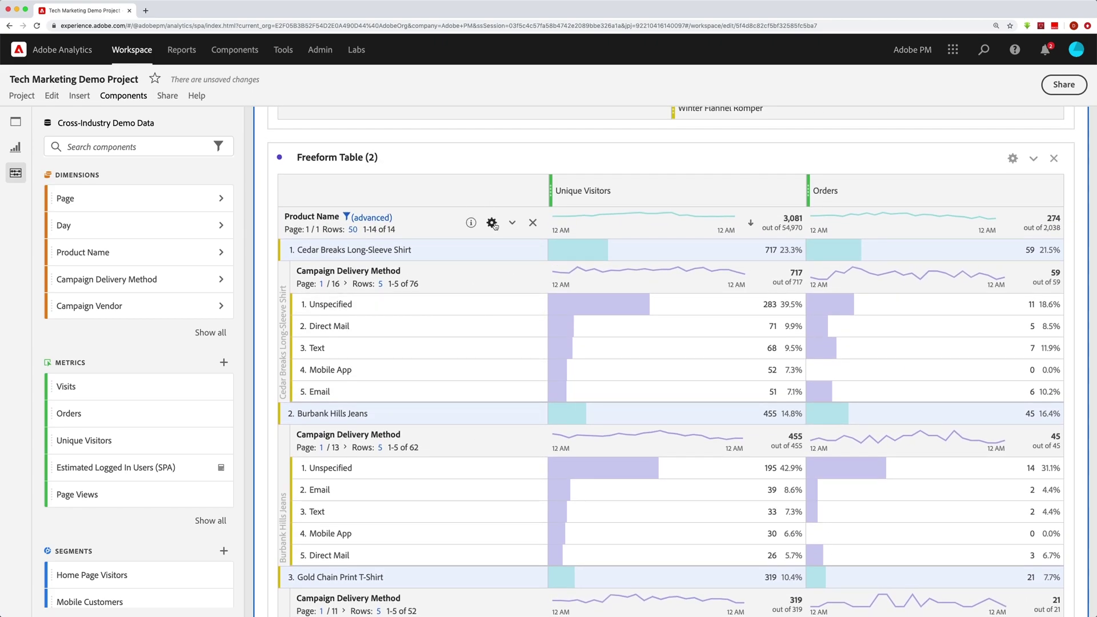
{"action": "left_click", "coordinate": [491, 223]}
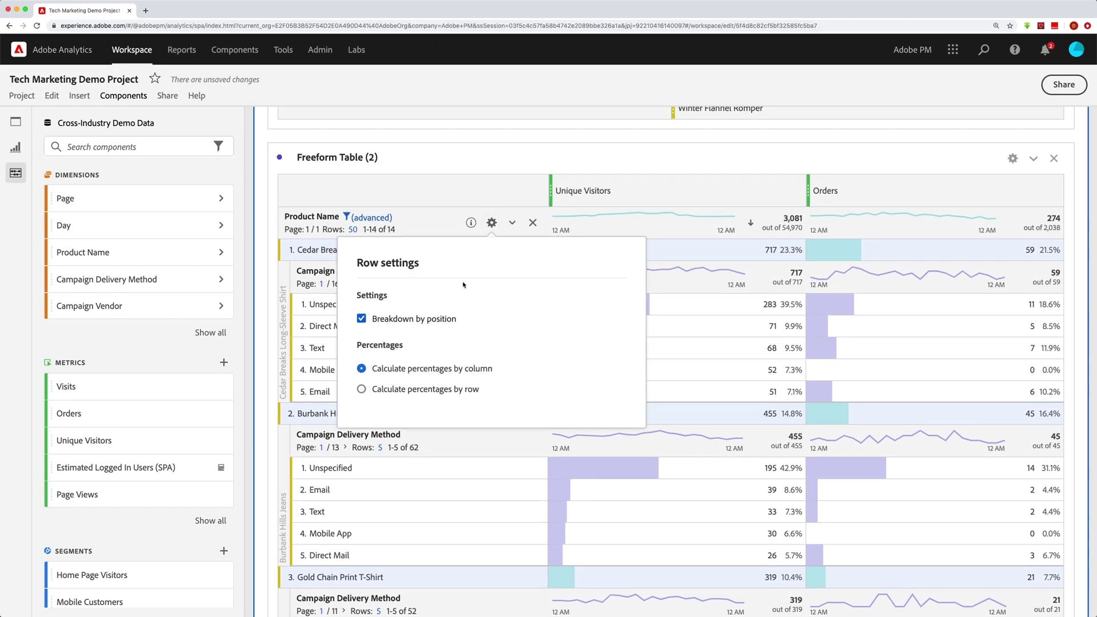
{"action": "left_click", "coordinate": [471, 159]}
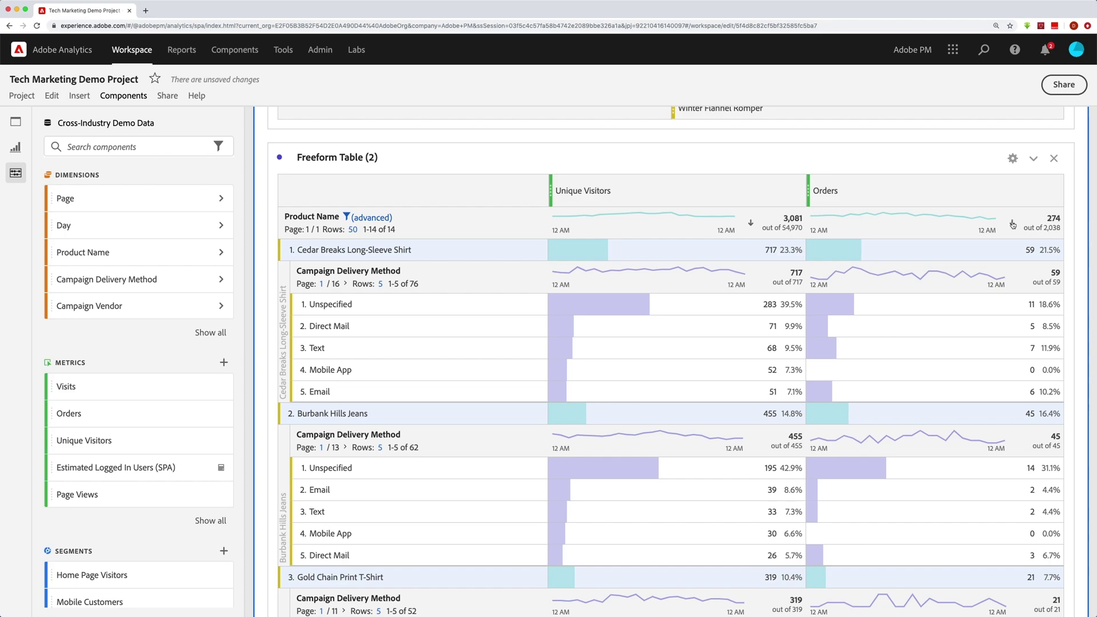
Sort Freeform Table (2) by Orders descending and back by Unique Visitors descending, and repeat both sorts to compare the third product
{"action": "left_click", "coordinate": [1013, 223]}
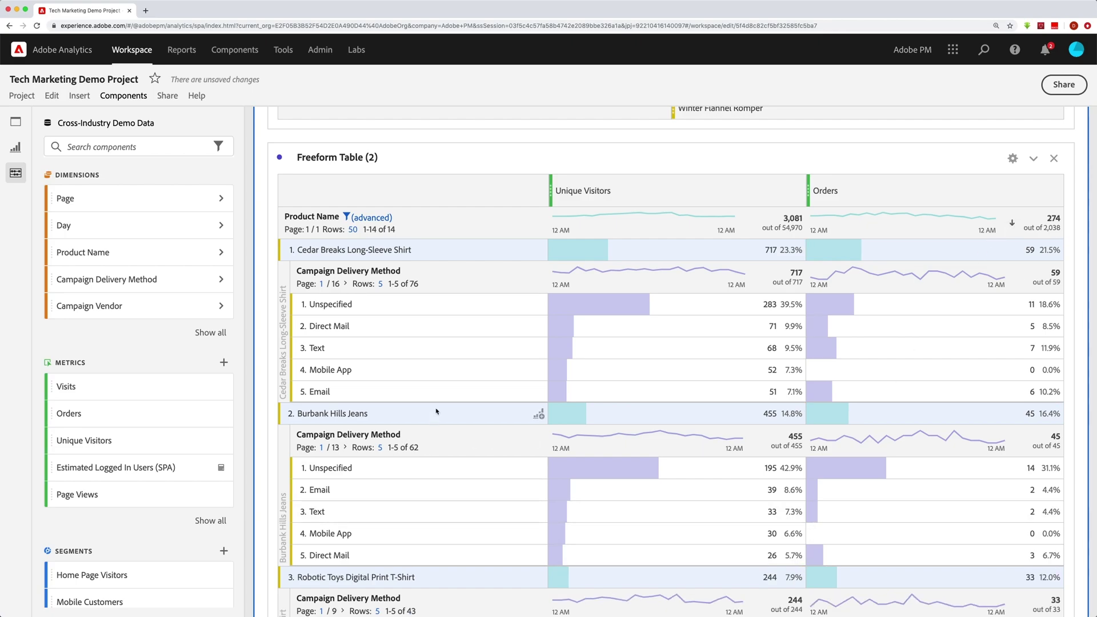
{"action": "scroll", "coordinate": [442, 360], "scroll_direction": "down", "scroll_amount": 2}
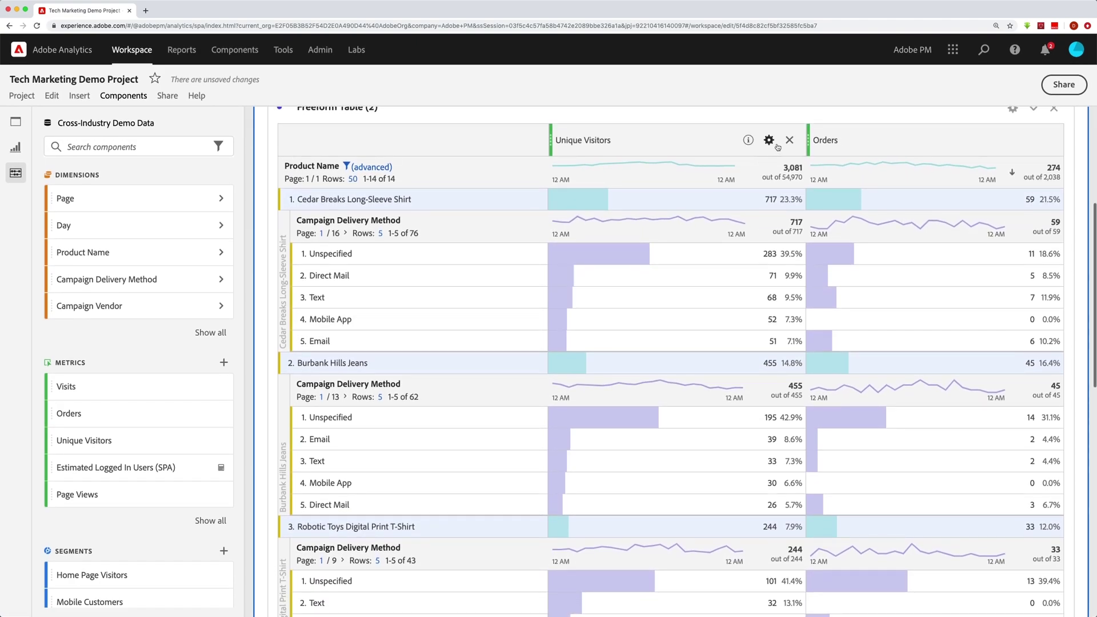
{"action": "left_click", "coordinate": [752, 172]}
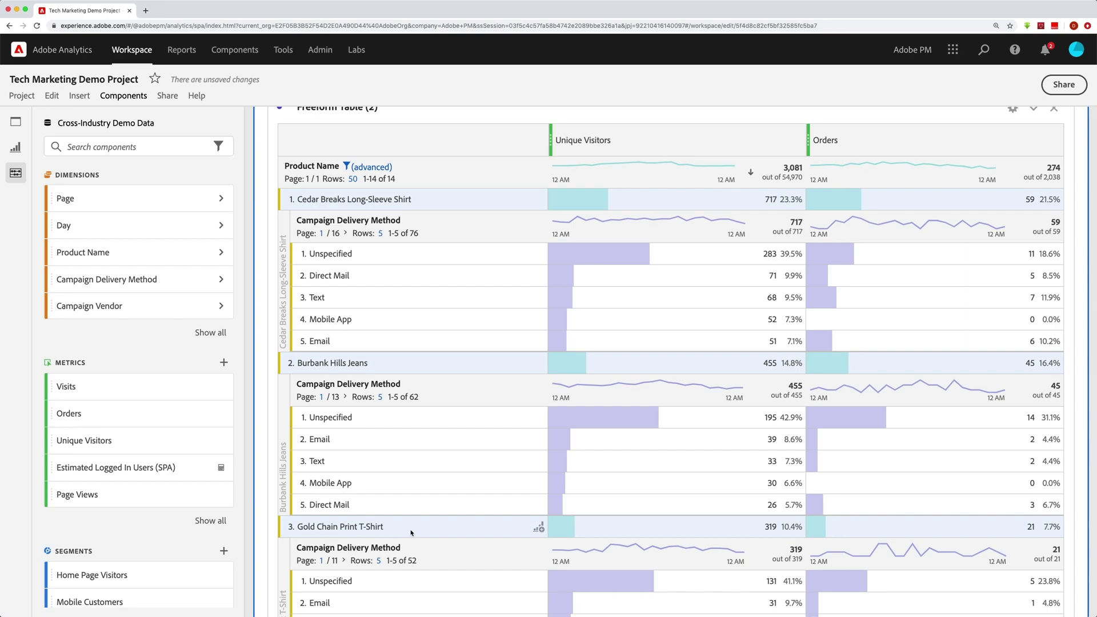
{"action": "scroll", "coordinate": [1010, 182], "scroll_direction": "up", "scroll_amount": 1}
{"action": "left_click", "coordinate": [1013, 183]}
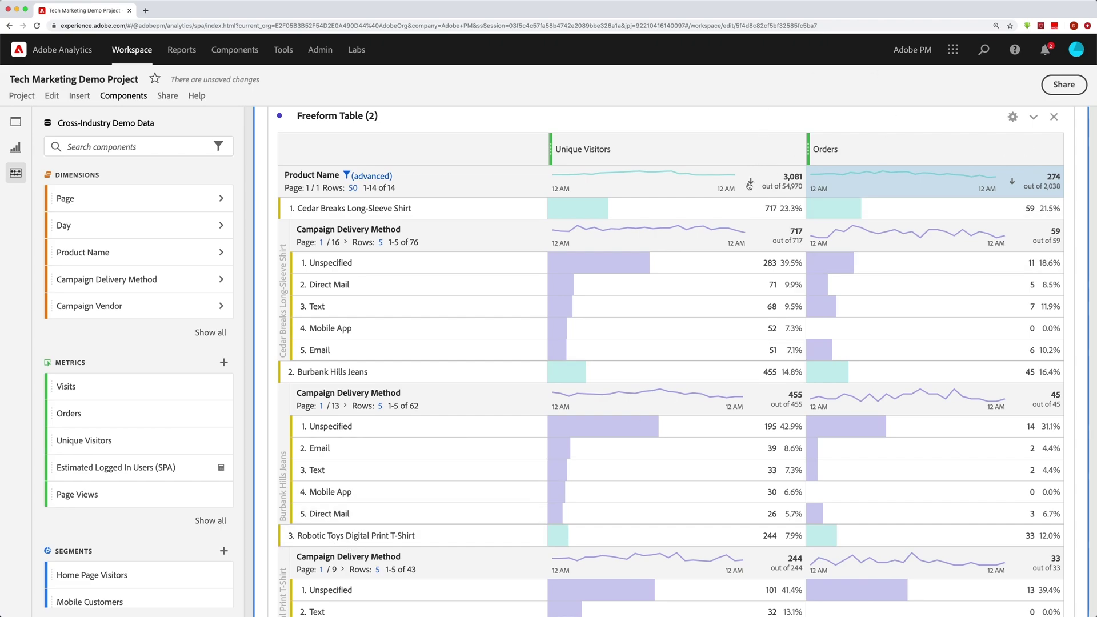
{"action": "left_click", "coordinate": [750, 182]}
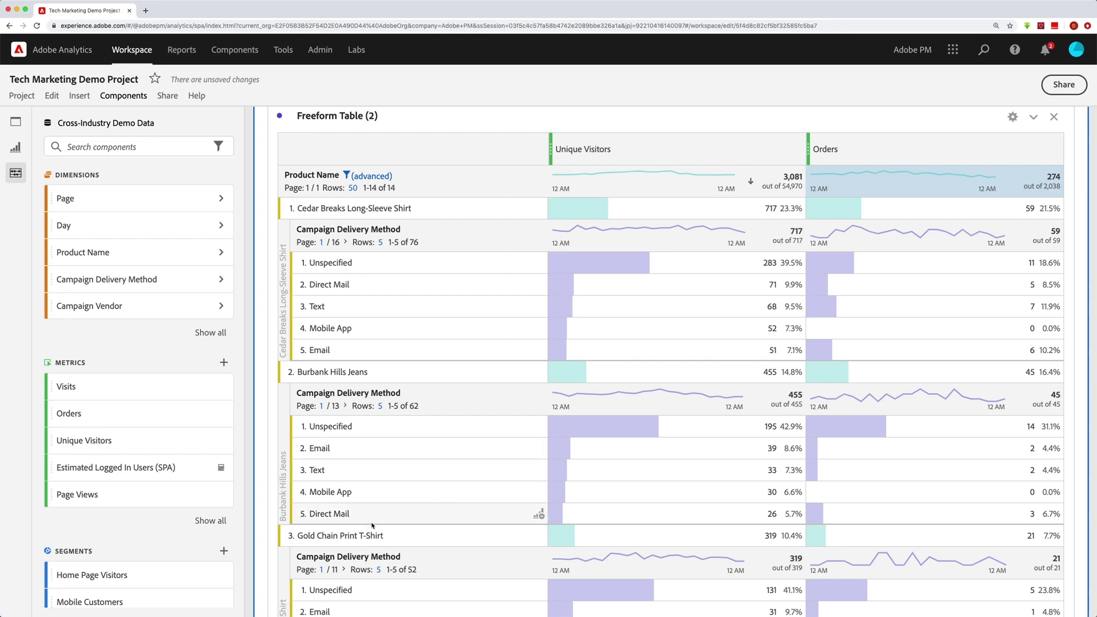
Check the Breakdown by position setting of Product Name, and remove the Product Name dimension from Freeform Table (2)
{"action": "scroll", "coordinate": [440, 350], "scroll_direction": "up", "scroll_amount": 2}
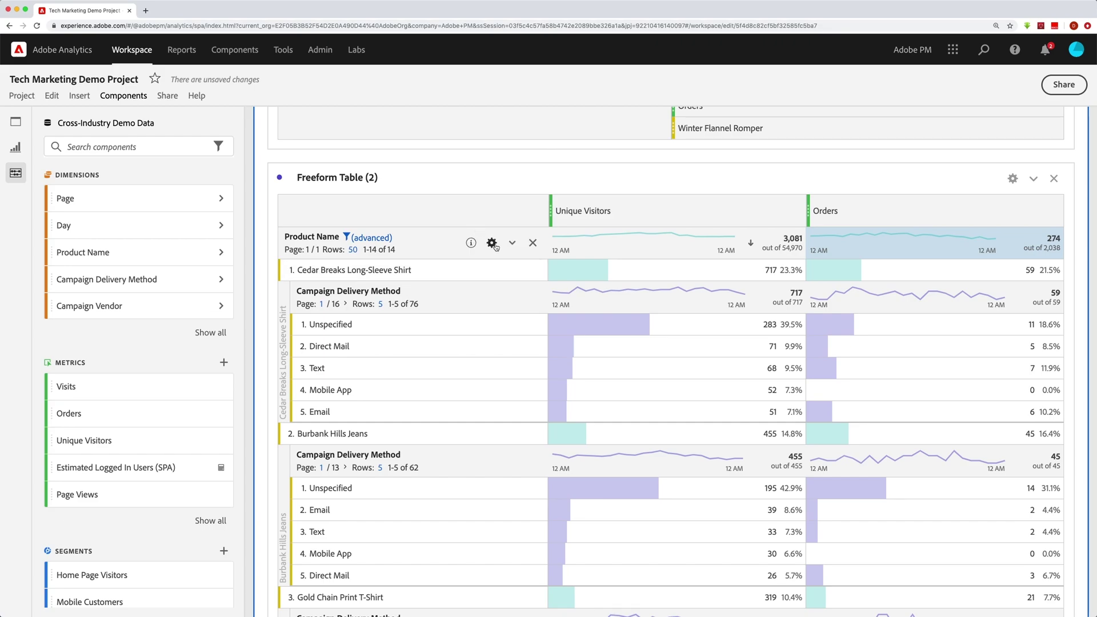
{"action": "left_click", "coordinate": [491, 243]}
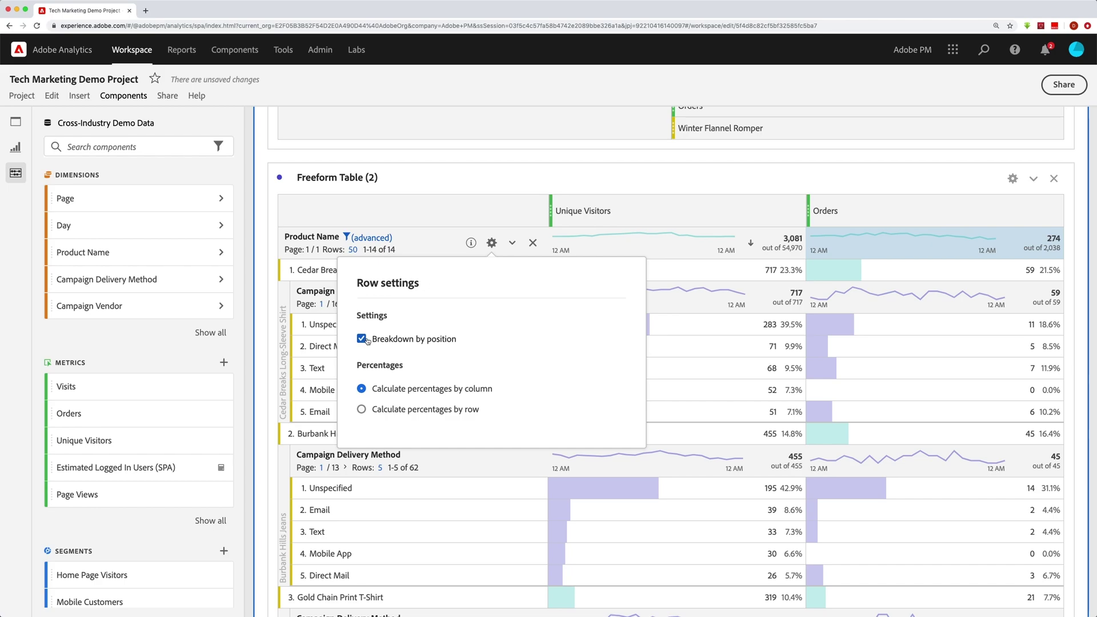
{"action": "left_click", "coordinate": [443, 255]}
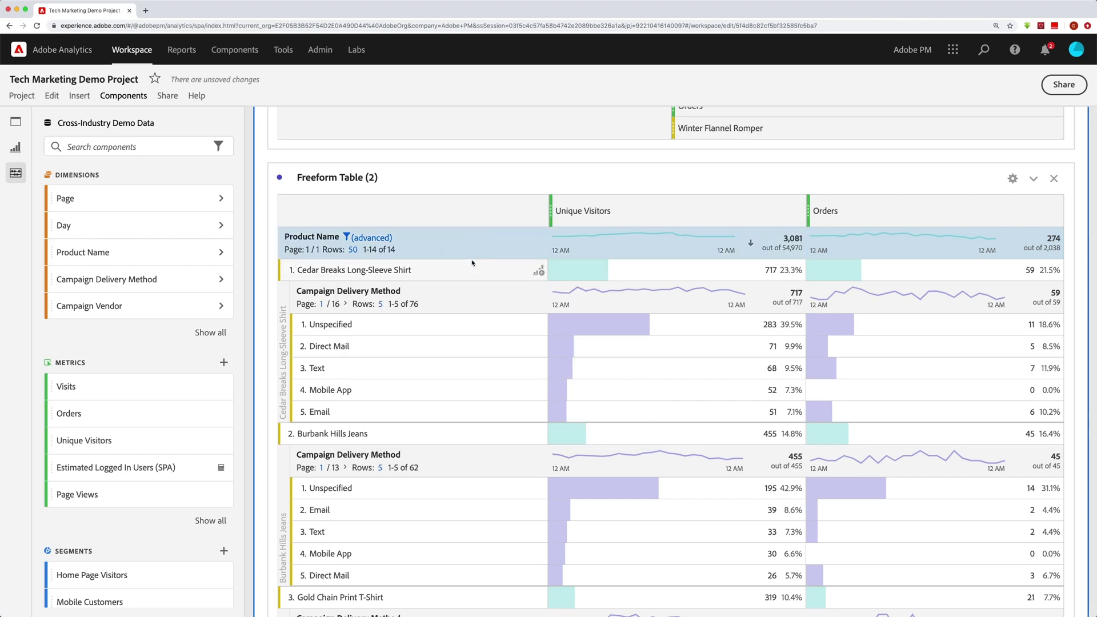
{"action": "mouse_move", "coordinate": [534, 246]}
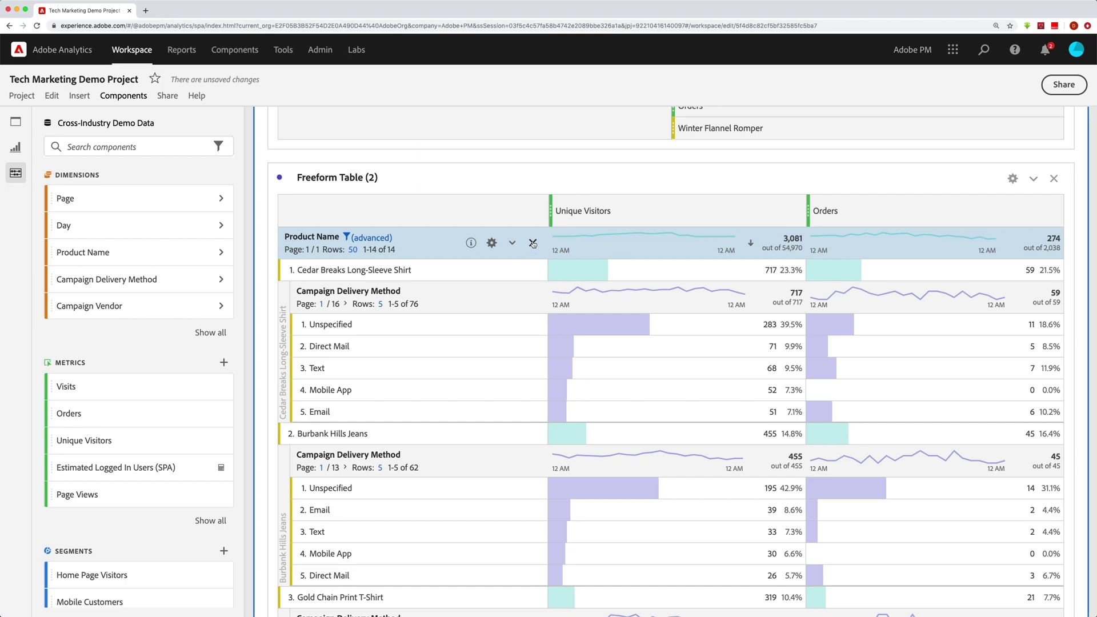
{"action": "left_click", "coordinate": [533, 243]}
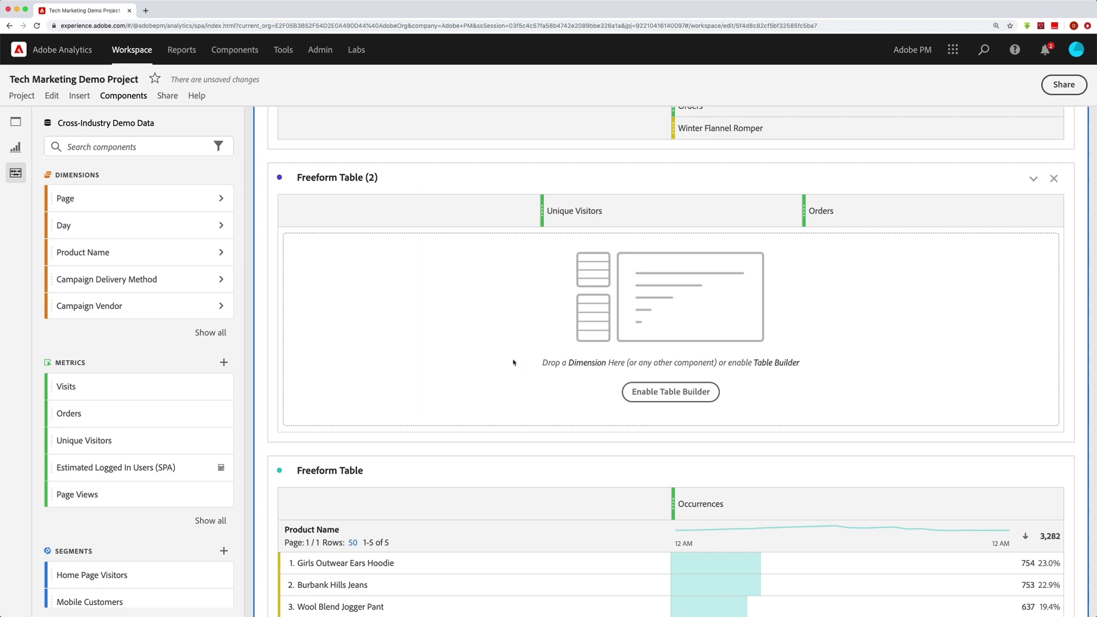
Delete Freeform Table (3), the daily Winter Flannel Romper orders table, from the panel
{"action": "scroll", "coordinate": [541, 347], "scroll_direction": "up", "scroll_amount": 3}
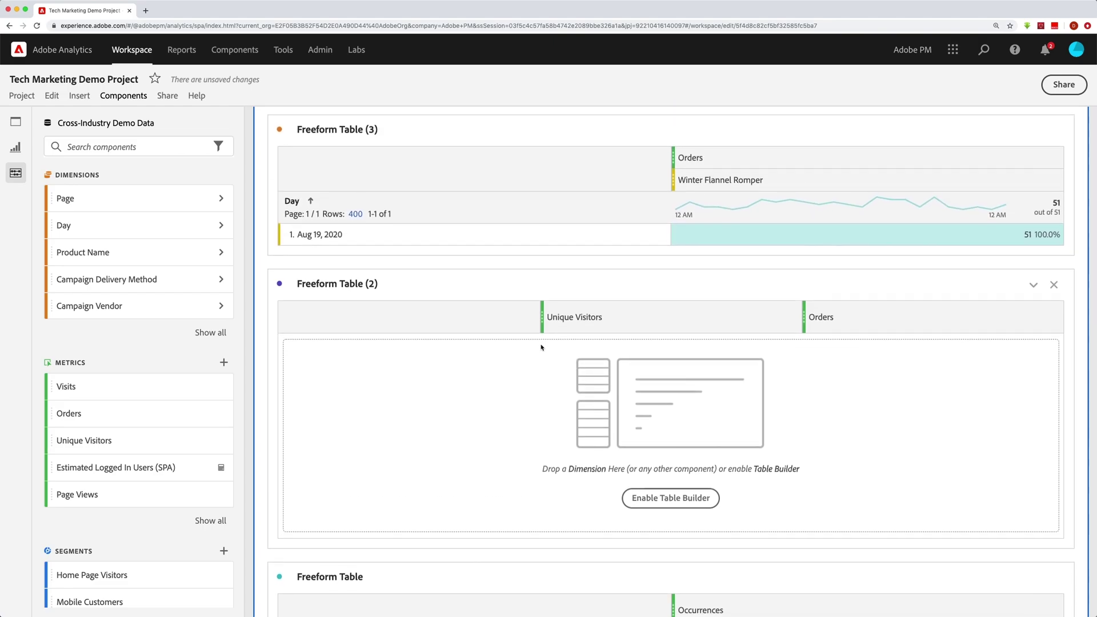
{"action": "scroll", "coordinate": [542, 346], "scroll_direction": "down", "scroll_amount": 5}
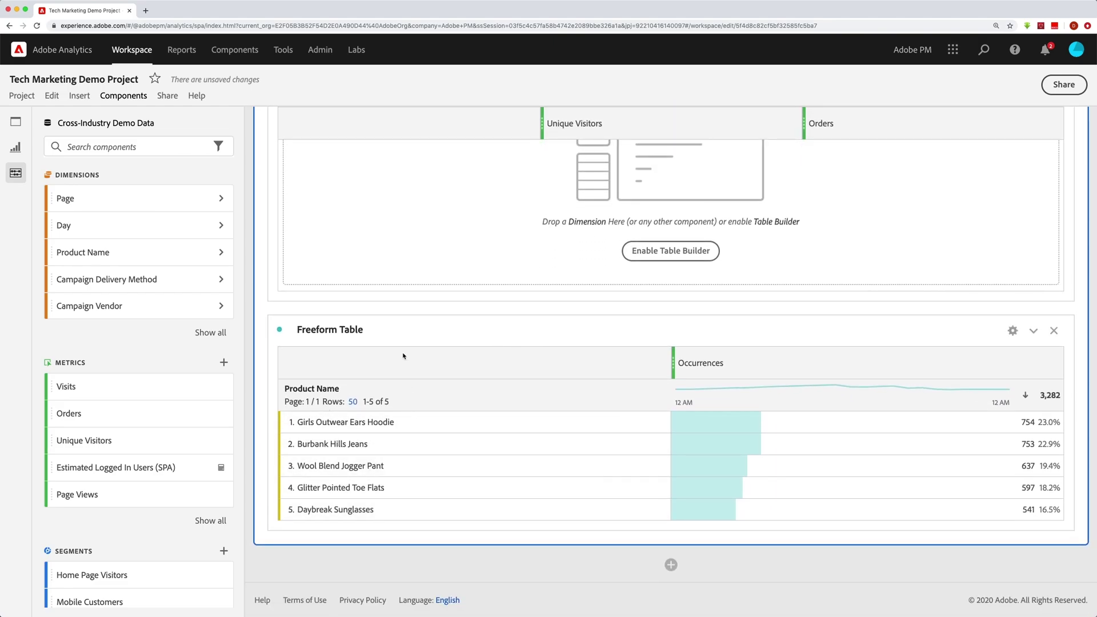
{"action": "scroll", "coordinate": [402, 332], "scroll_direction": "up", "scroll_amount": 4}
{"action": "scroll", "coordinate": [402, 334], "scroll_direction": "up", "scroll_amount": 1}
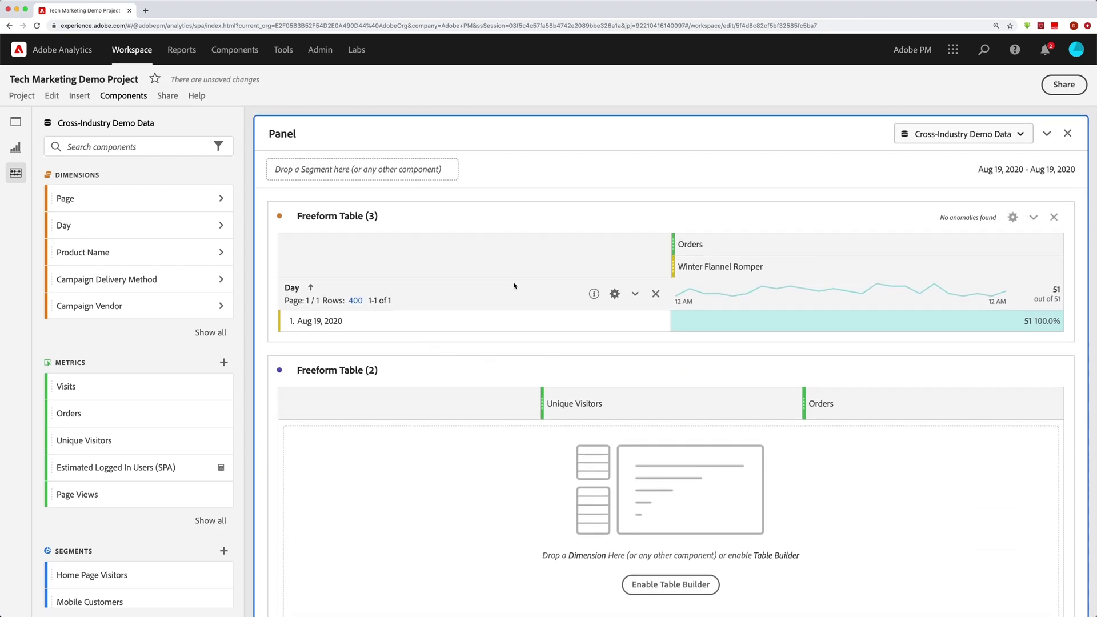
{"action": "left_click", "coordinate": [1054, 217]}
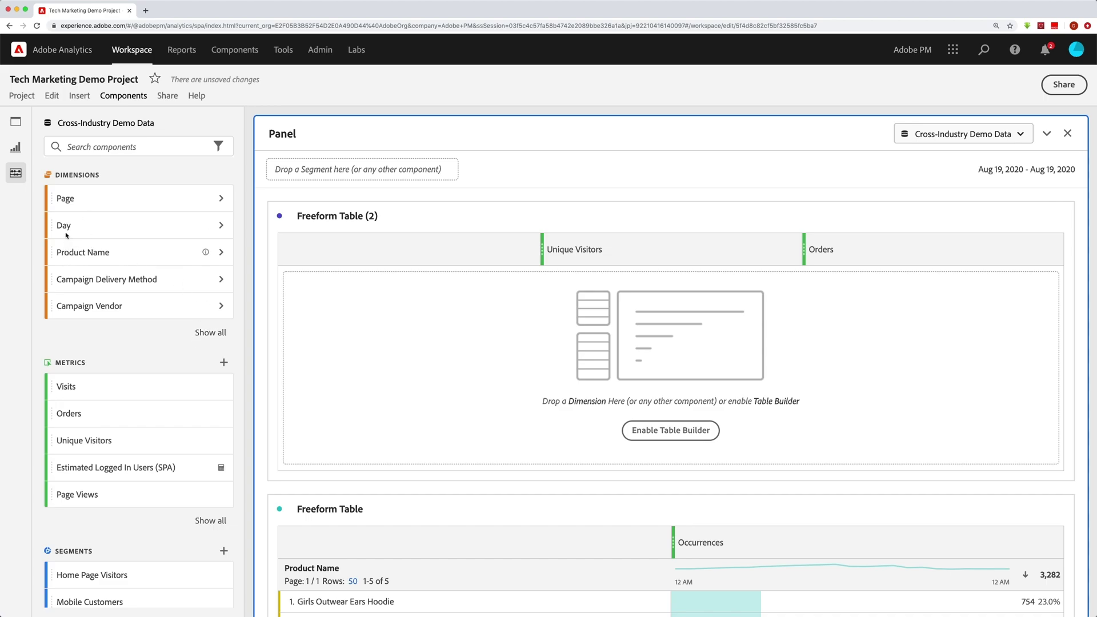
Add the Page dimension as the rows of Freeform Table (2) and remove its Orders column
{"action": "left_click_drag", "start_coordinate": [65, 200], "coordinate": [355, 331]}
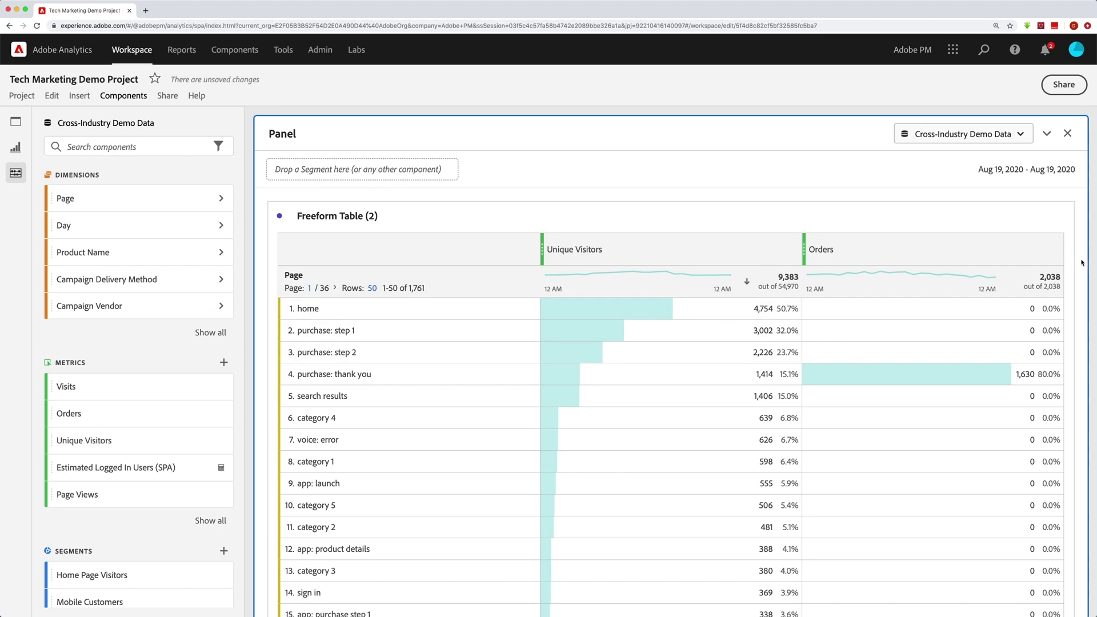
{"action": "left_click", "coordinate": [1046, 249]}
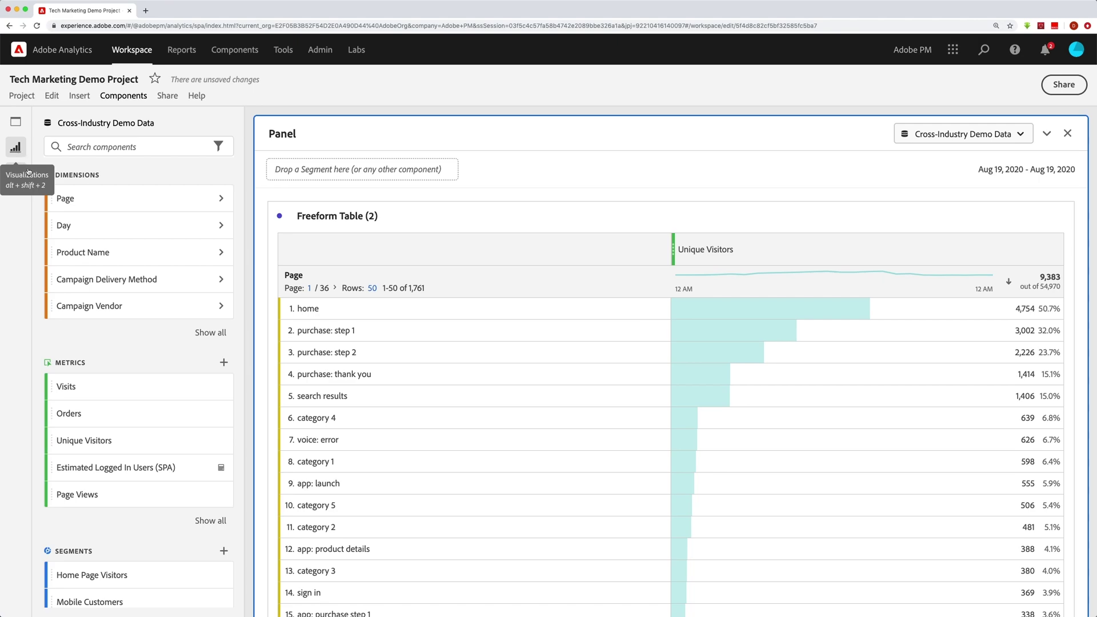
Add a new freeform table above Freeform Table (2) and use the Day dimension for its rows
{"action": "left_click", "coordinate": [16, 148]}
{"action": "left_click_drag", "start_coordinate": [86, 176], "coordinate": [394, 230]}
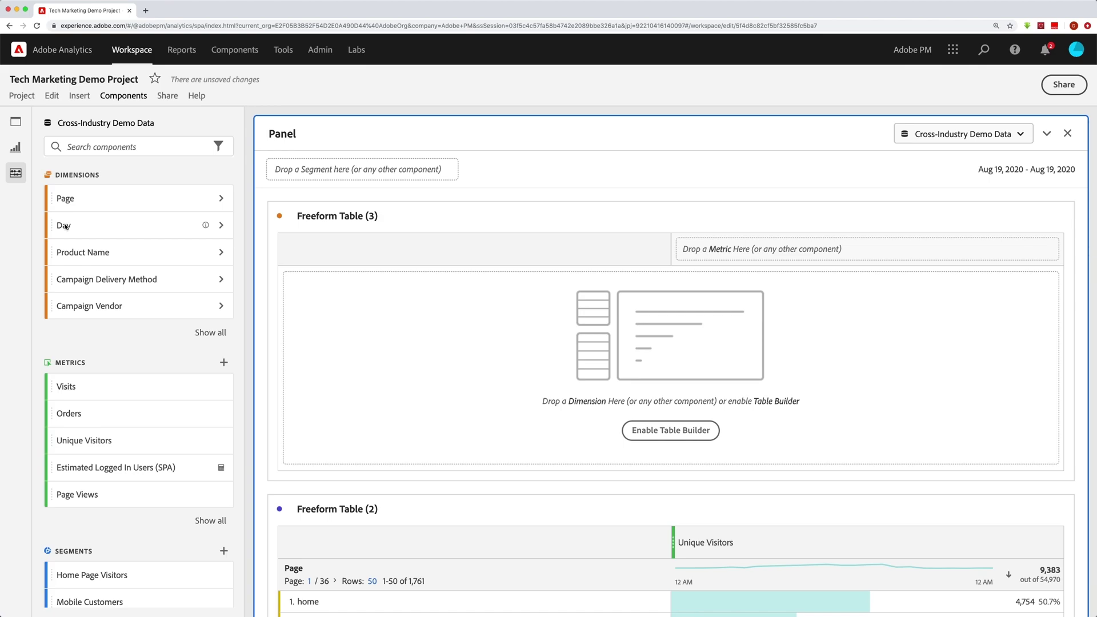
{"action": "left_click_drag", "start_coordinate": [65, 227], "coordinate": [347, 332]}
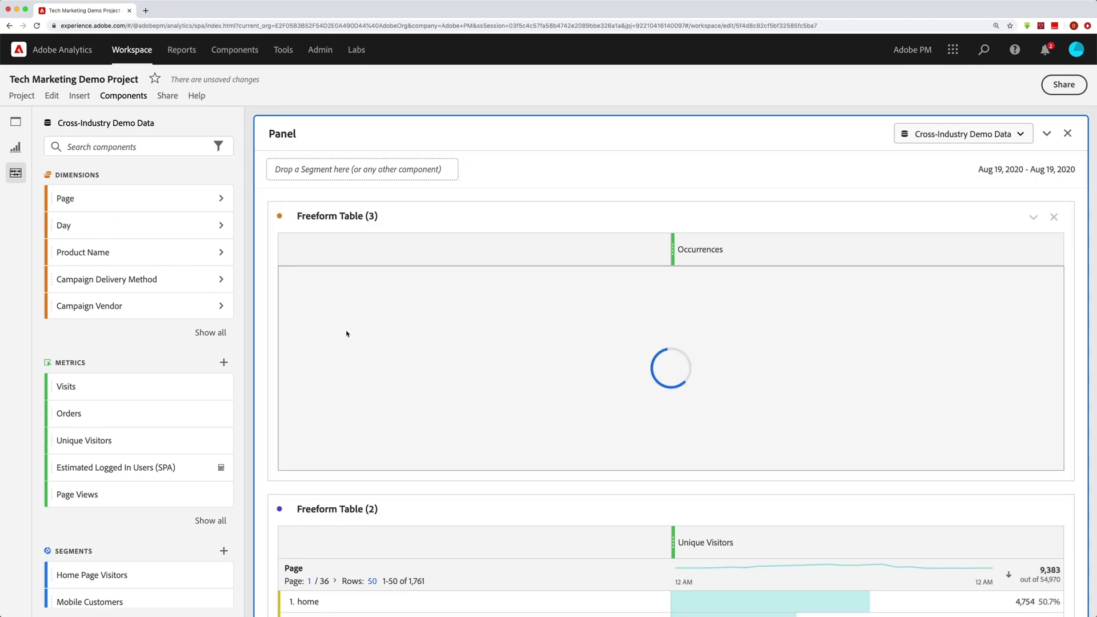
Apply the Last 30 days preset as the panel's date range
{"action": "left_click", "coordinate": [997, 171]}
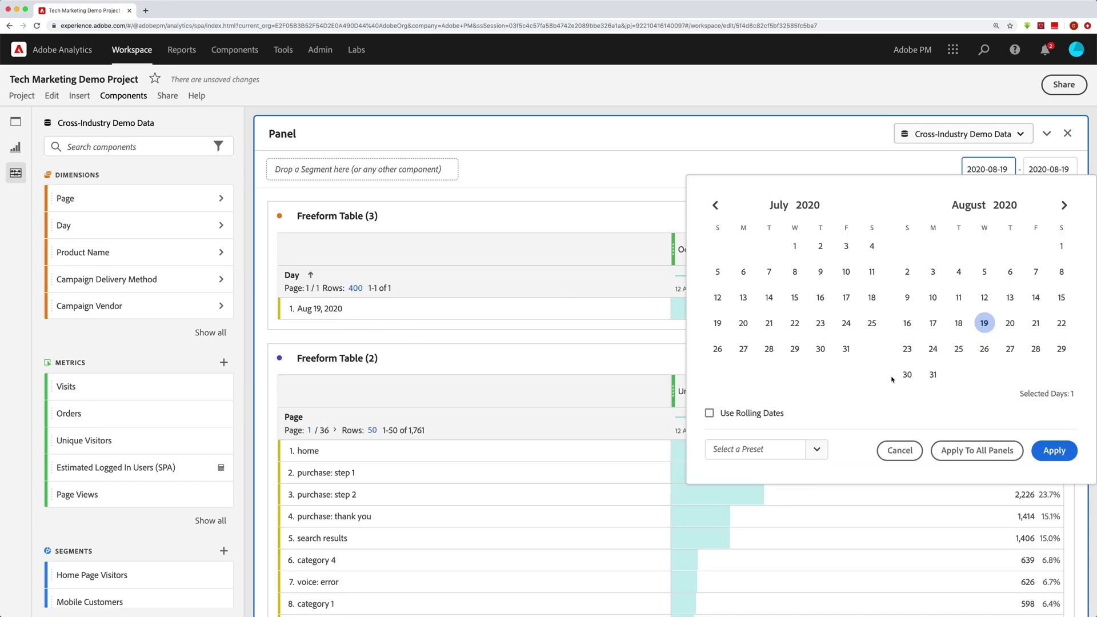
{"action": "left_click", "coordinate": [792, 459]}
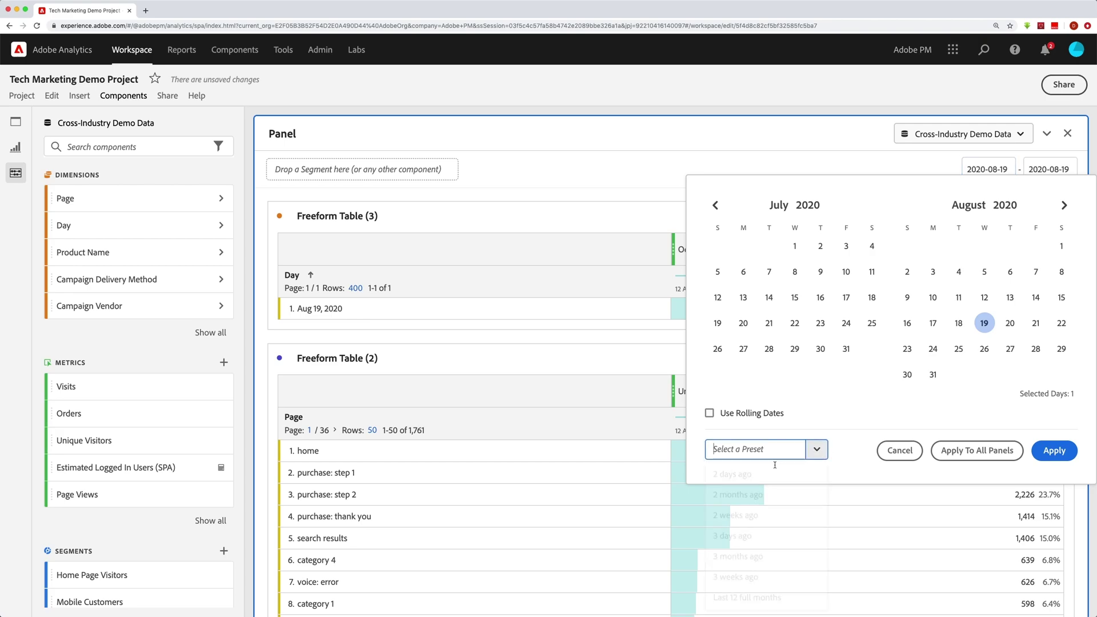
{"action": "left_click", "coordinate": [791, 458]}
{"action": "scroll", "coordinate": [743, 517], "scroll_direction": "down", "scroll_amount": 10}
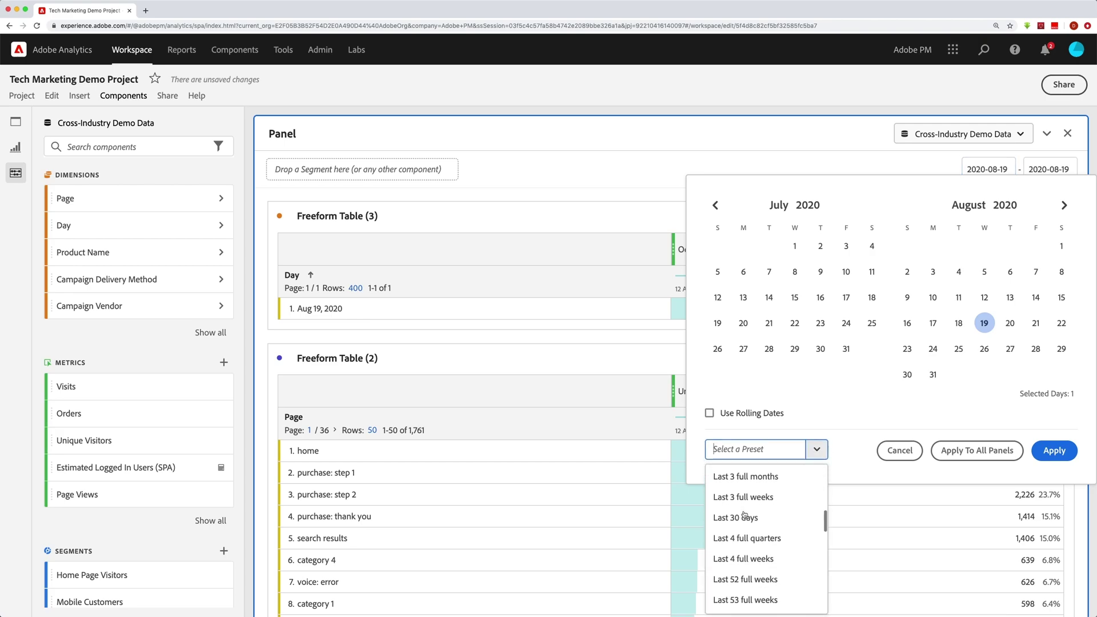
{"action": "left_click", "coordinate": [745, 518]}
{"action": "left_click", "coordinate": [1074, 454]}
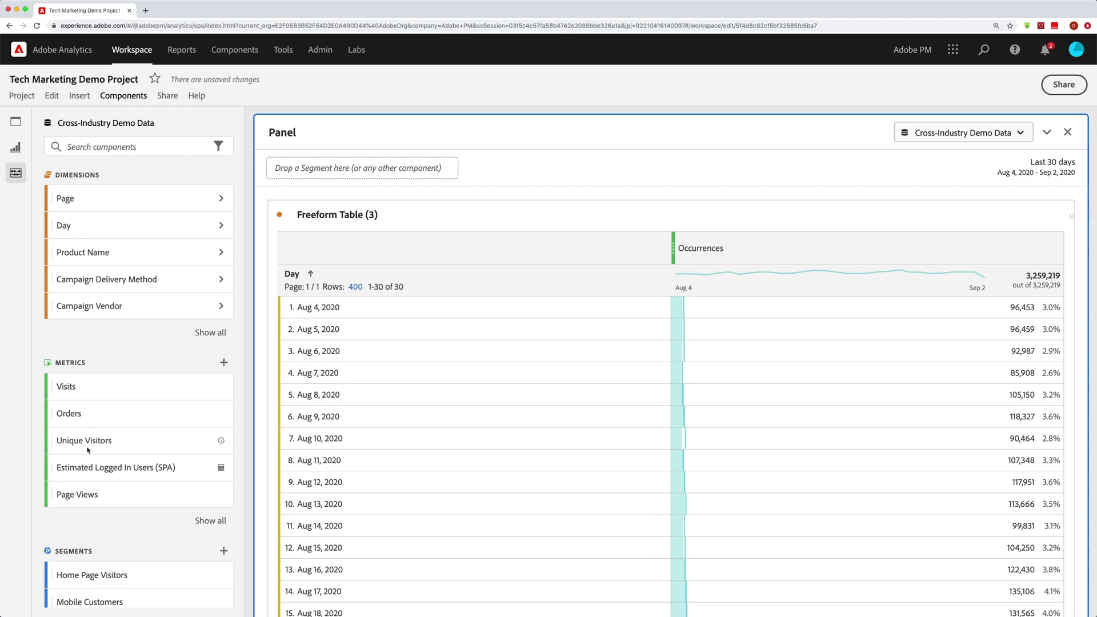
Replace the Day table's Occurrences metric with Unique Visitors and filter that column by the product Girls Outwear Ears Hoodie
{"action": "left_click_drag", "start_coordinate": [77, 446], "coordinate": [781, 251]}
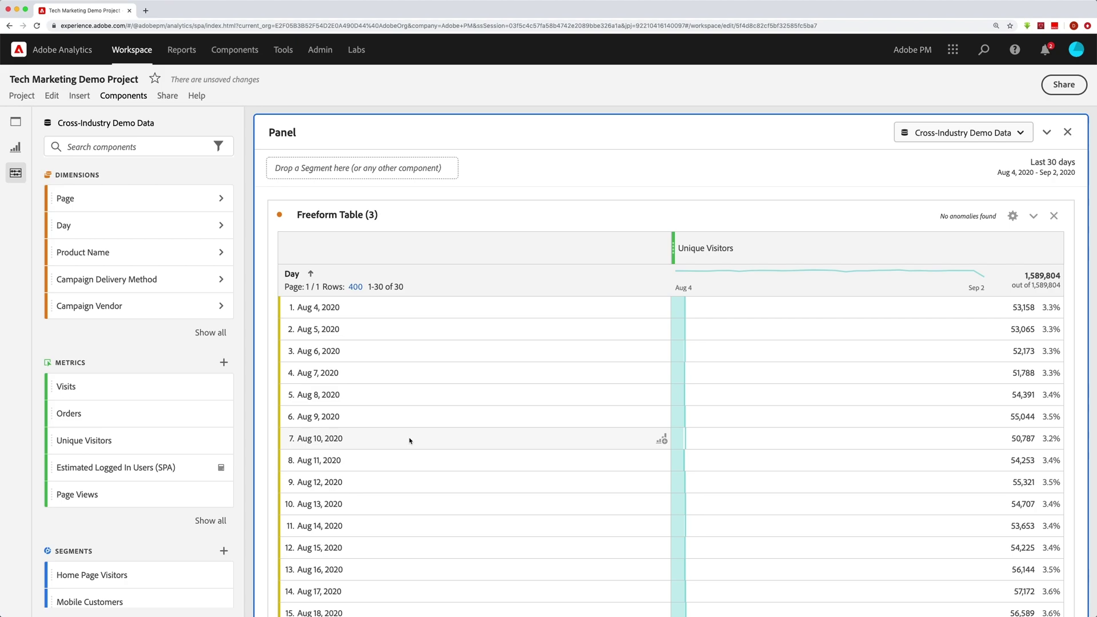
{"action": "left_click", "coordinate": [222, 253]}
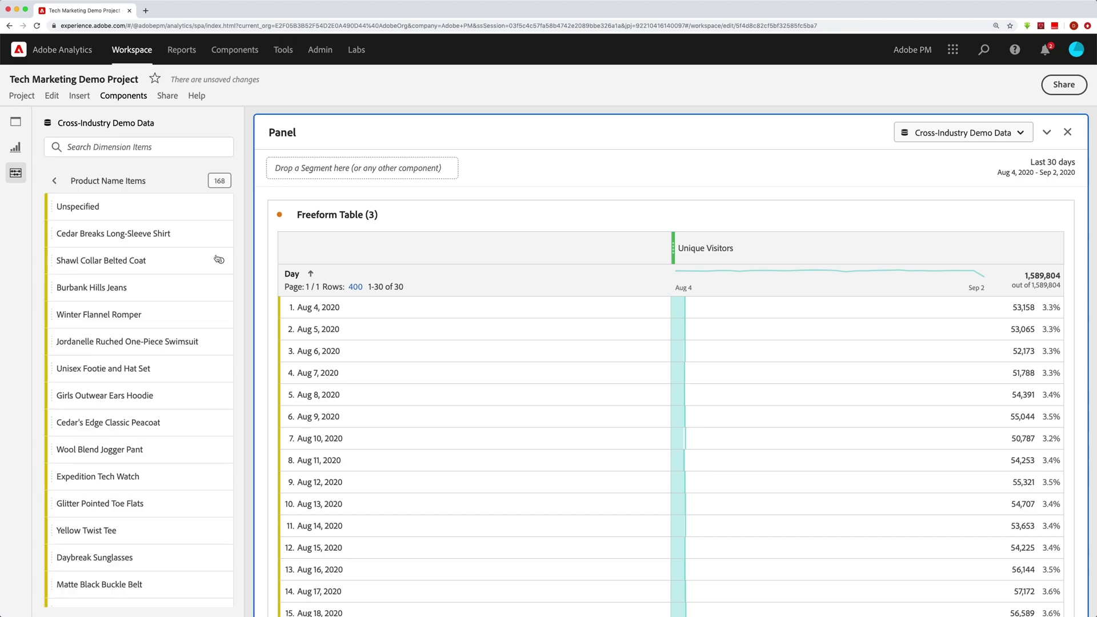
{"action": "left_click_drag", "start_coordinate": [113, 394], "coordinate": [838, 264]}
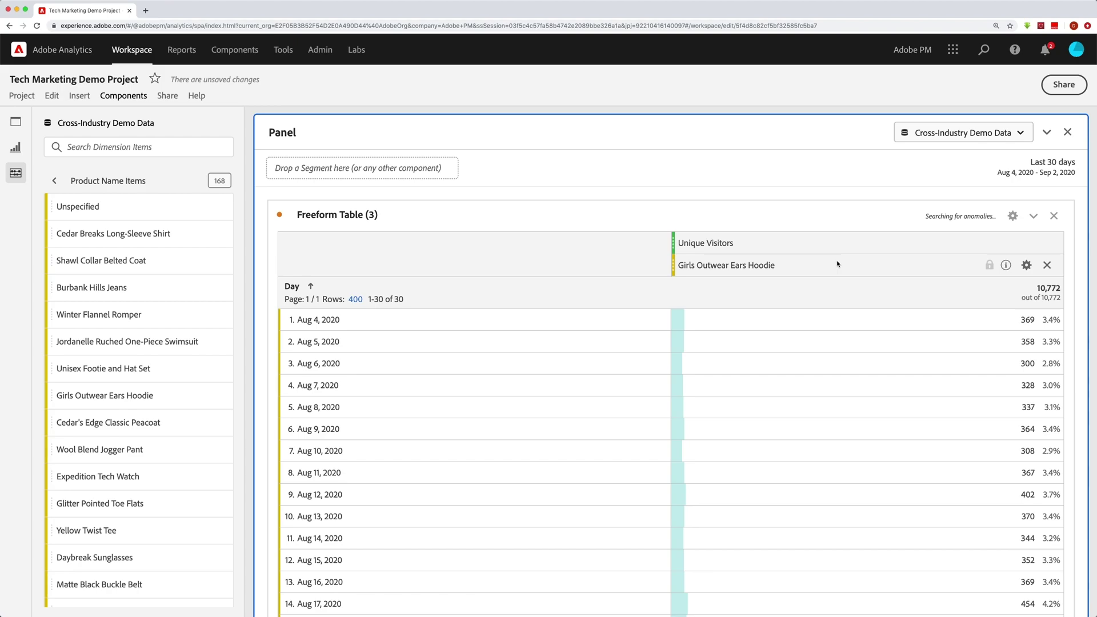